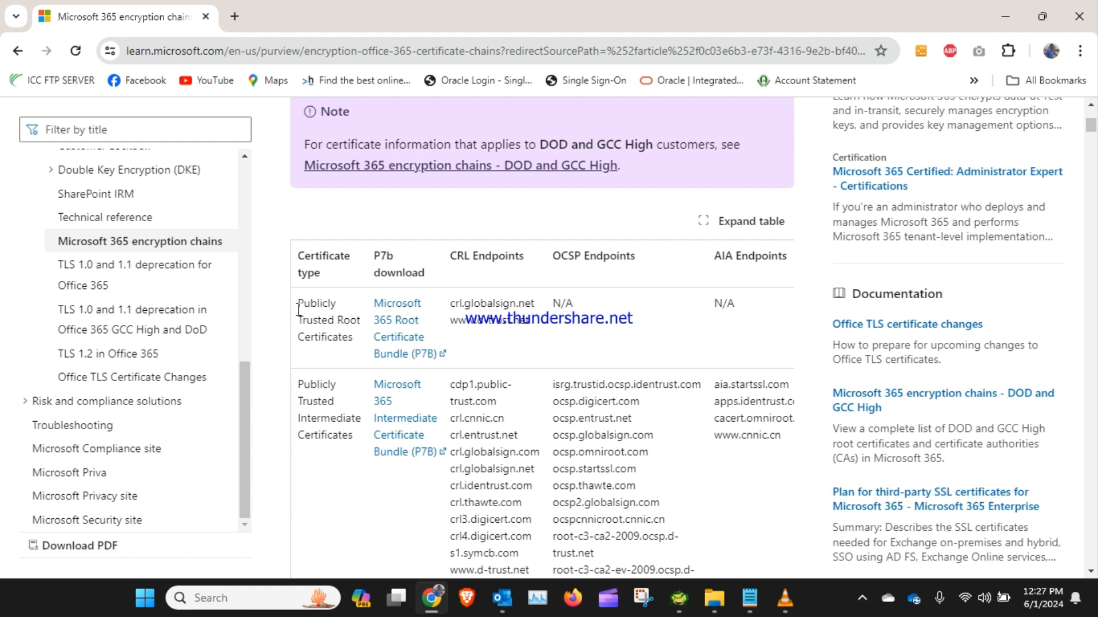
Step: Download the Microsoft 365 Root Certificate Bundle (P7B) and save it to Downloads as m365_root_certs_20220331.p7b
{"action": "left_click_drag", "start_coordinate": [296, 302], "coordinate": [366, 327]}
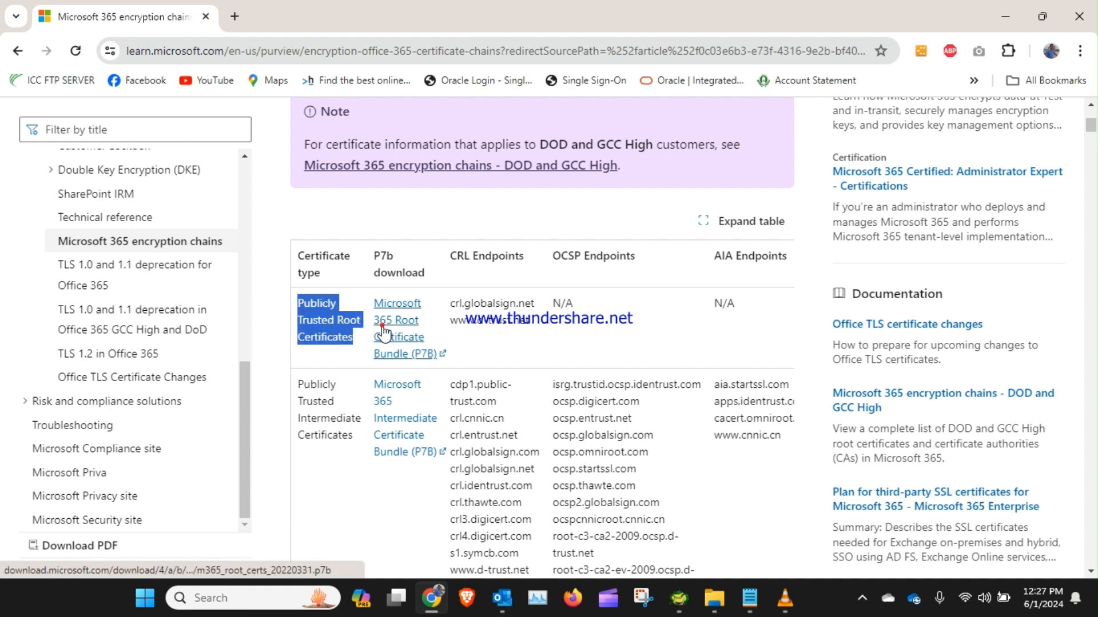
{"action": "left_click", "coordinate": [382, 333]}
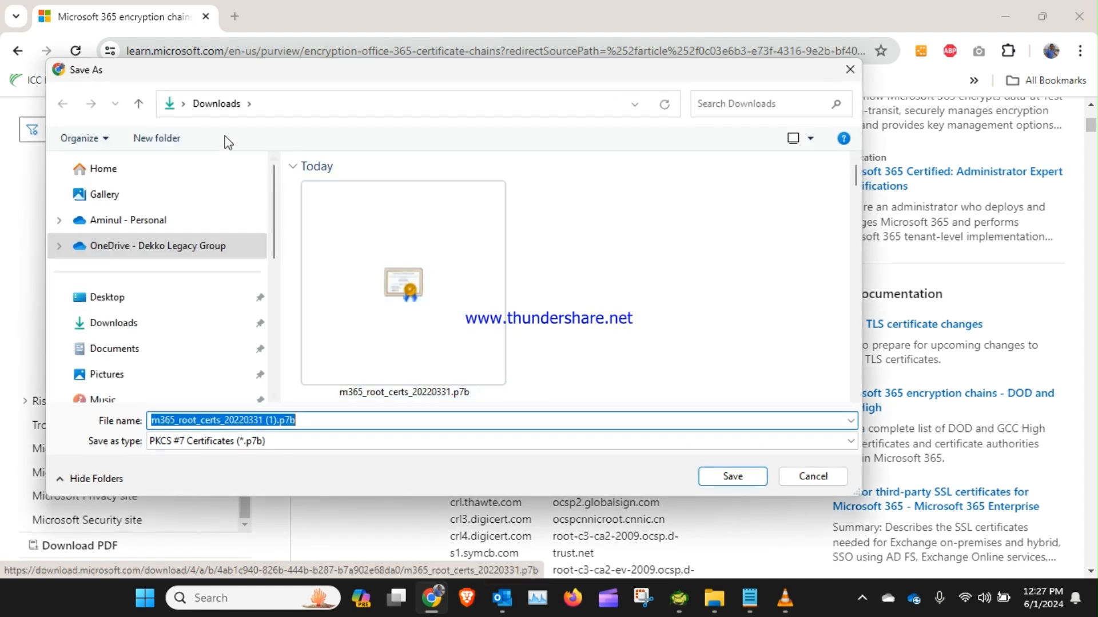
{"action": "left_click", "coordinate": [367, 282]}
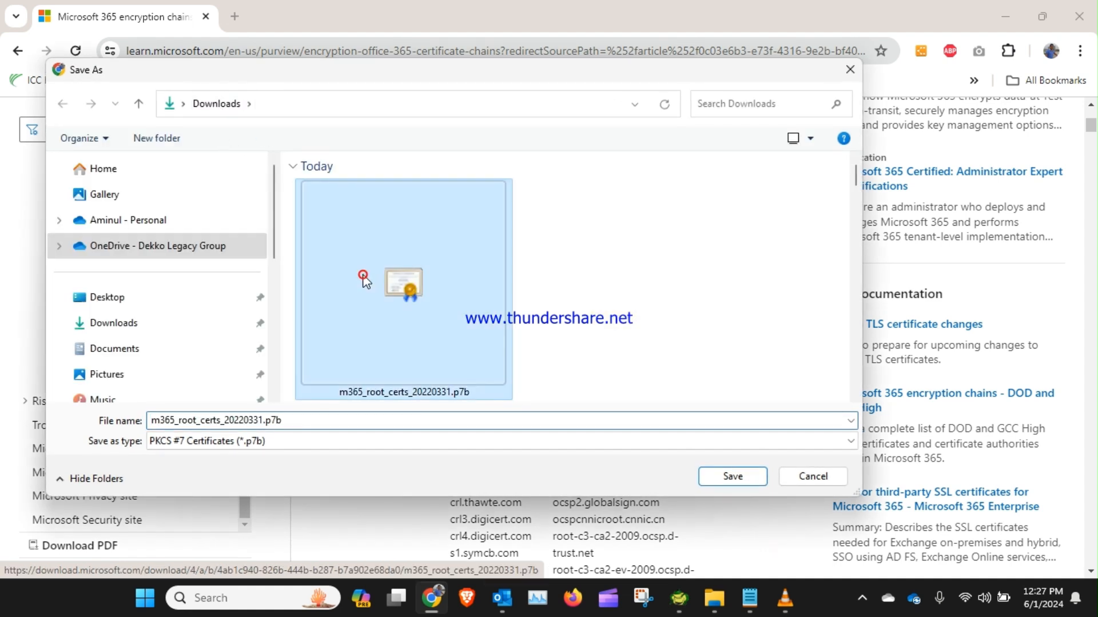
{"action": "left_click", "coordinate": [733, 476]}
{"action": "left_click", "coordinate": [598, 298]}
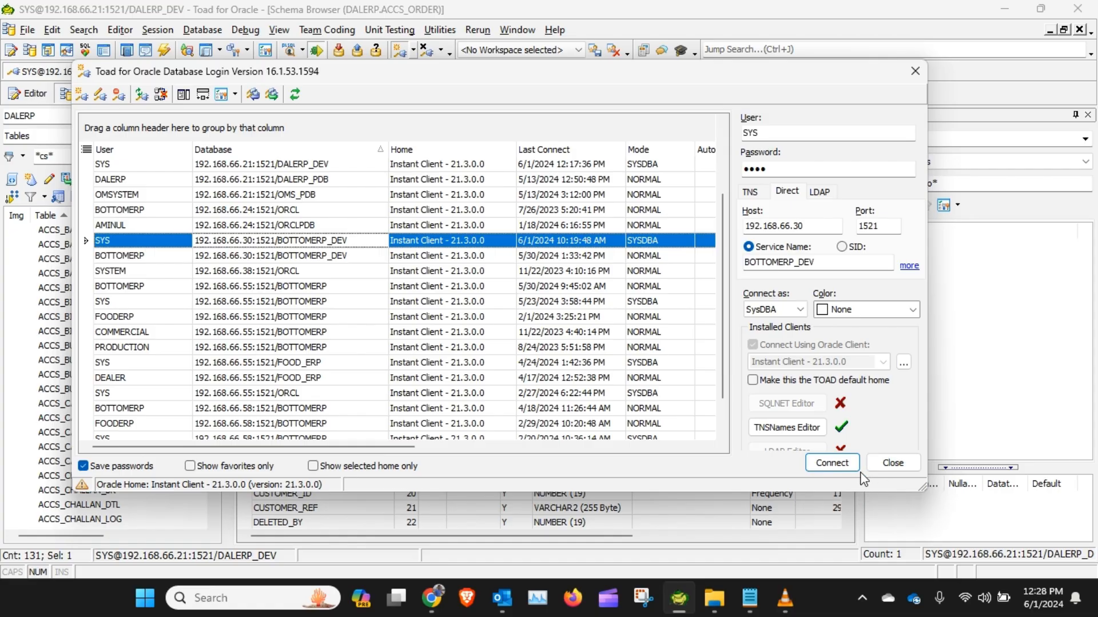
Step: Connect to the BOTTOMERP_DEV database as SYS using the saved login, then minimize the database tool
{"action": "left_click", "coordinate": [836, 465]}
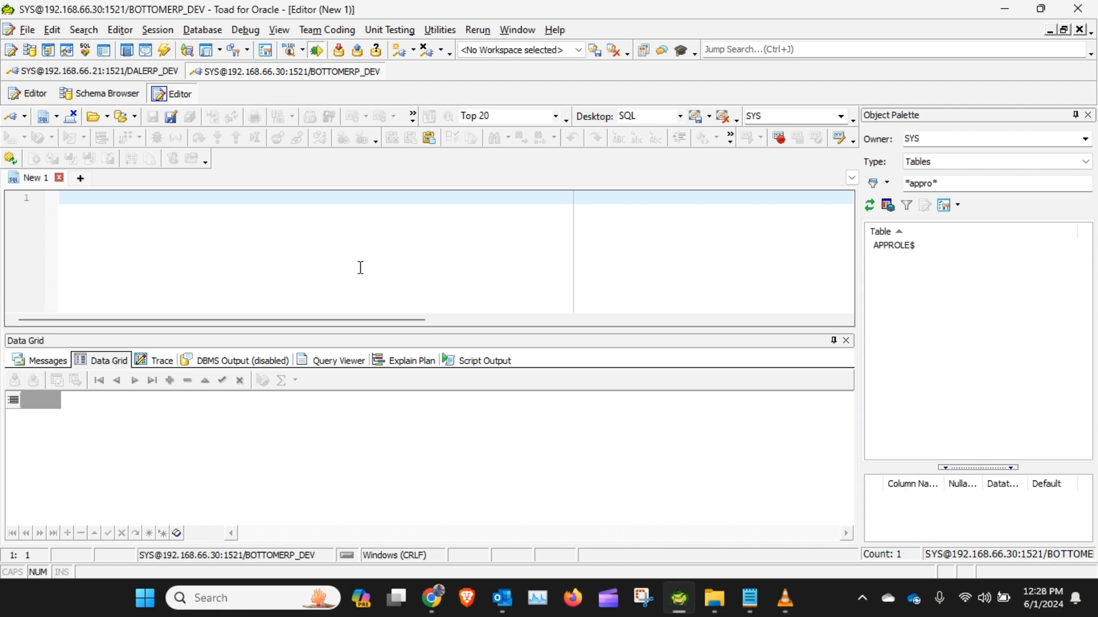
{"action": "left_click", "coordinate": [1006, 10]}
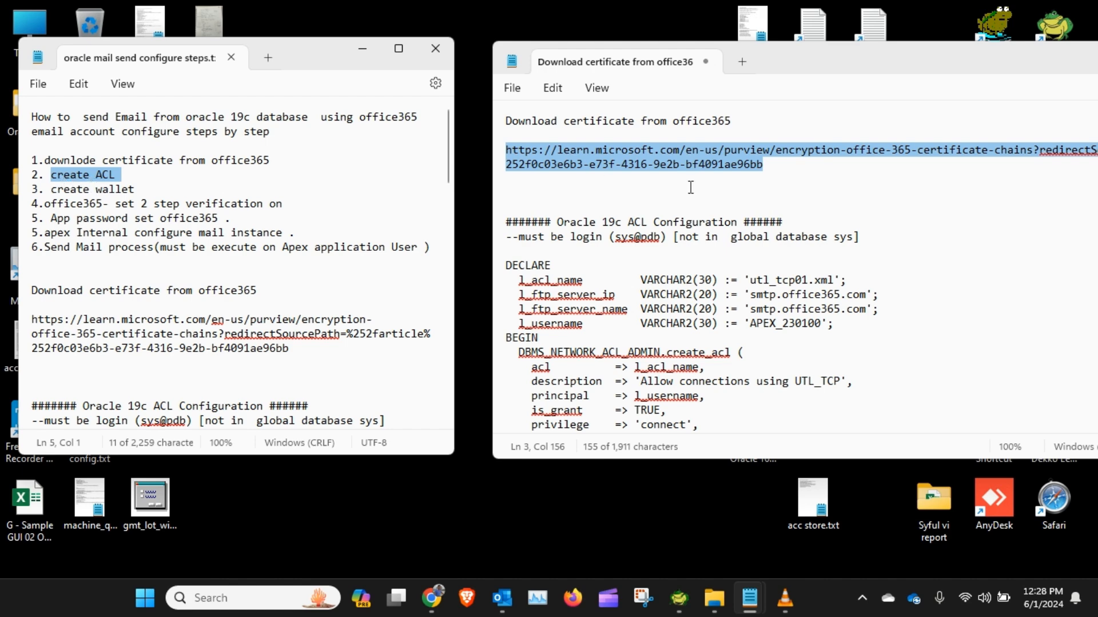
Step: Read the Oracle 19c ACL Configuration heading and its login requirement in the script notes
{"action": "left_click", "coordinate": [629, 210]}
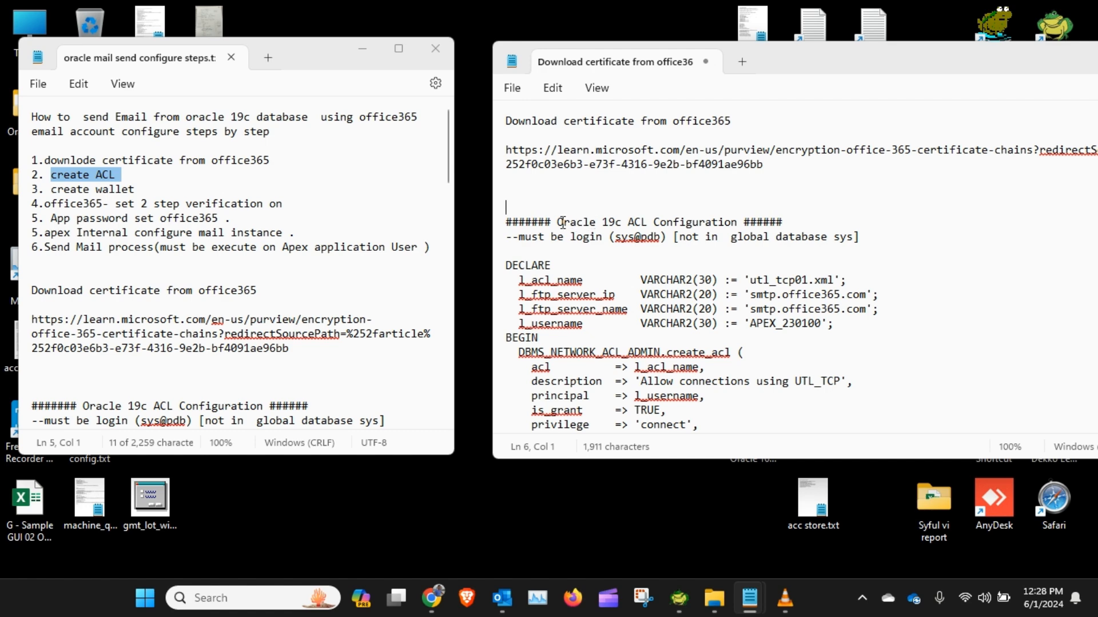
{"action": "left_click_drag", "start_coordinate": [562, 223], "coordinate": [737, 223]}
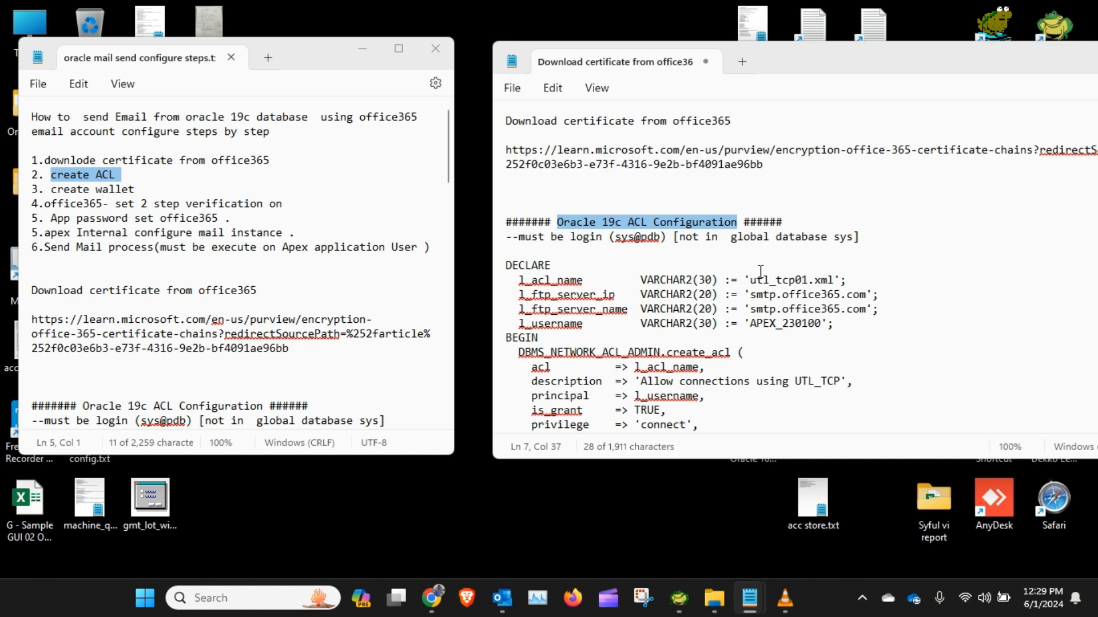
{"action": "scroll", "coordinate": [761, 272], "scroll_direction": "down", "scroll_amount": 2}
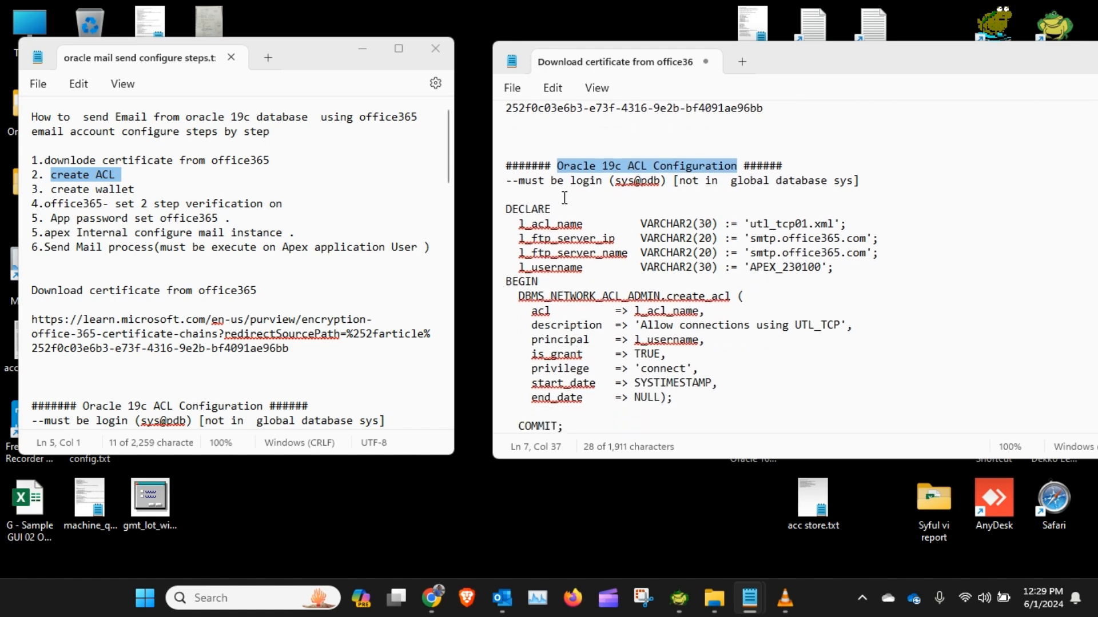
{"action": "left_click", "coordinate": [550, 186]}
{"action": "left_click", "coordinate": [616, 181]}
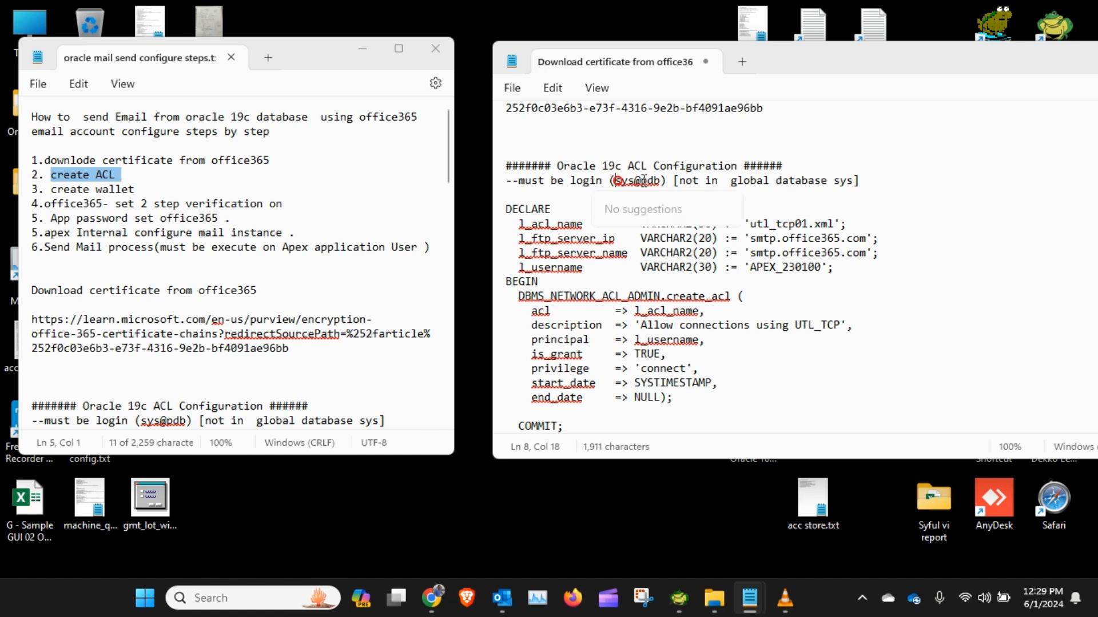
{"action": "left_click", "coordinate": [646, 180]}
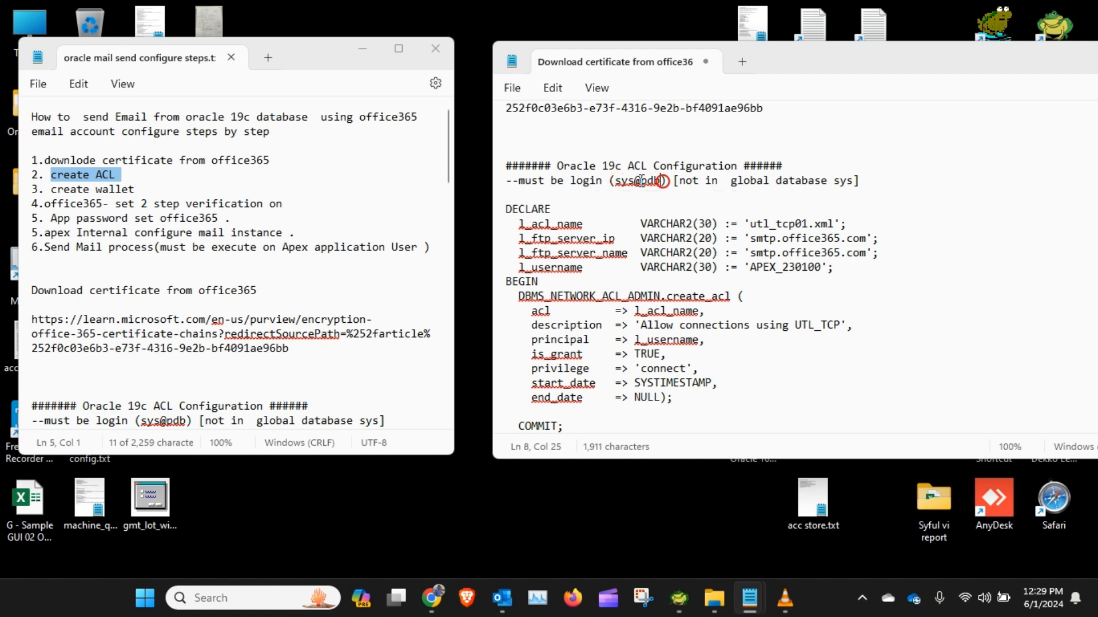
{"action": "left_click", "coordinate": [616, 181]}
{"action": "left_click_drag", "start_coordinate": [616, 181], "coordinate": [664, 183]}
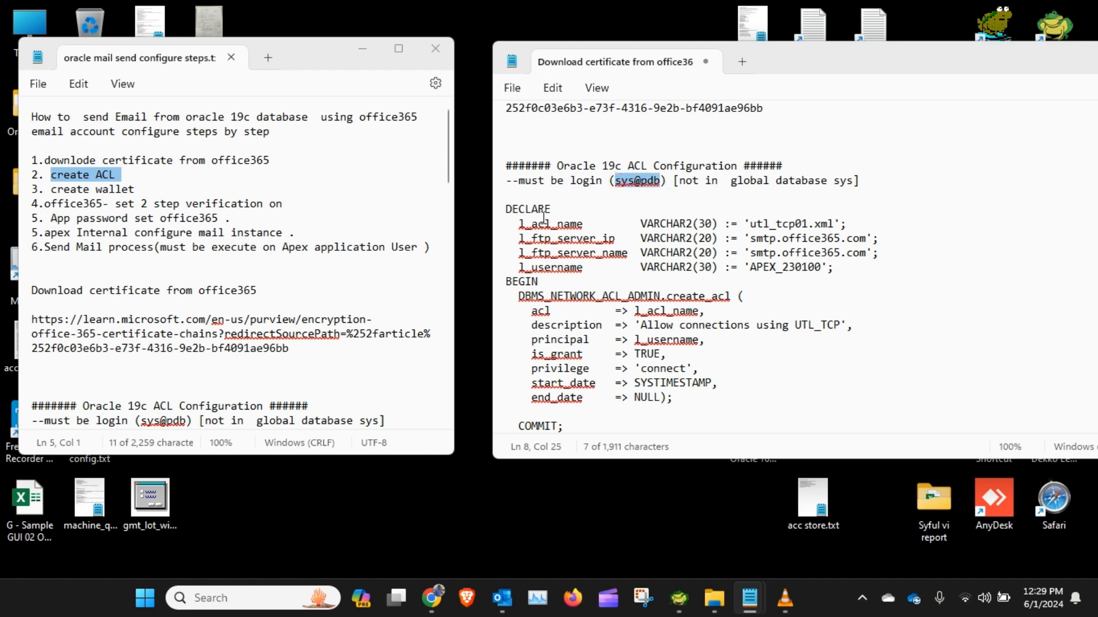
{"action": "scroll", "coordinate": [552, 223], "scroll_direction": "down", "scroll_amount": 1}
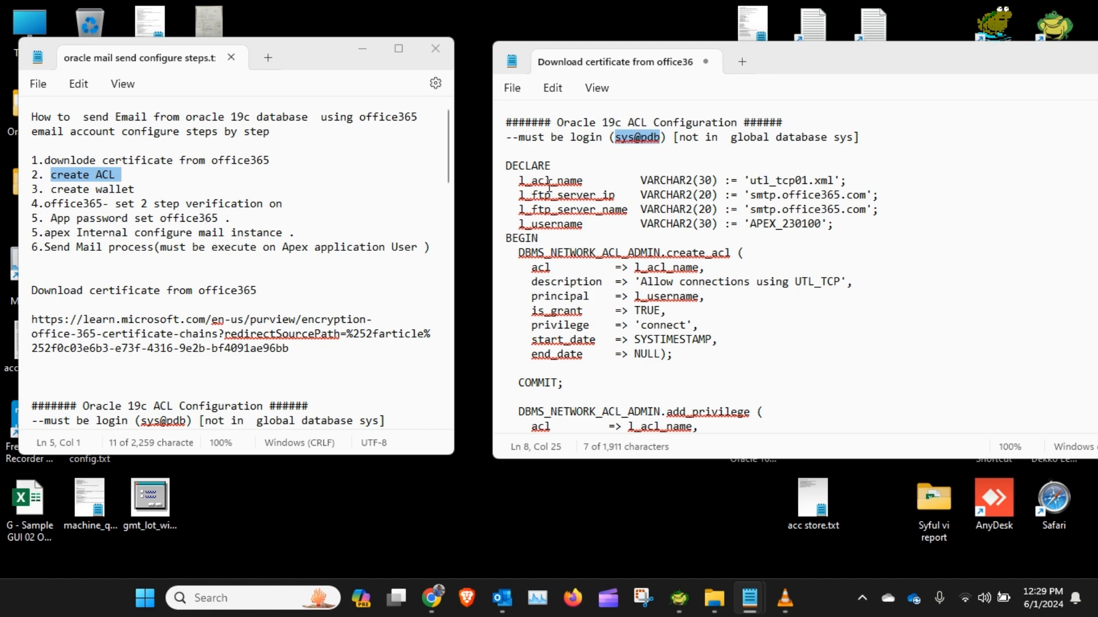
Step: Review the ACL name, SMTP server host and username values declared in the ACL script
{"action": "left_click_drag", "start_coordinate": [751, 182], "coordinate": [836, 183]}
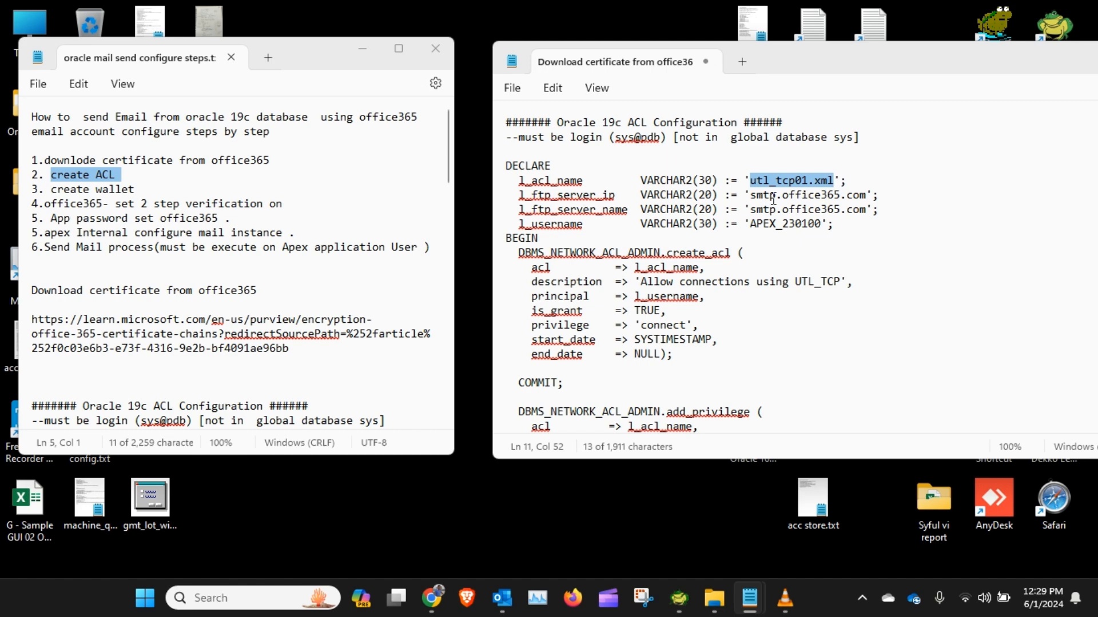
{"action": "left_click", "coordinate": [751, 197]}
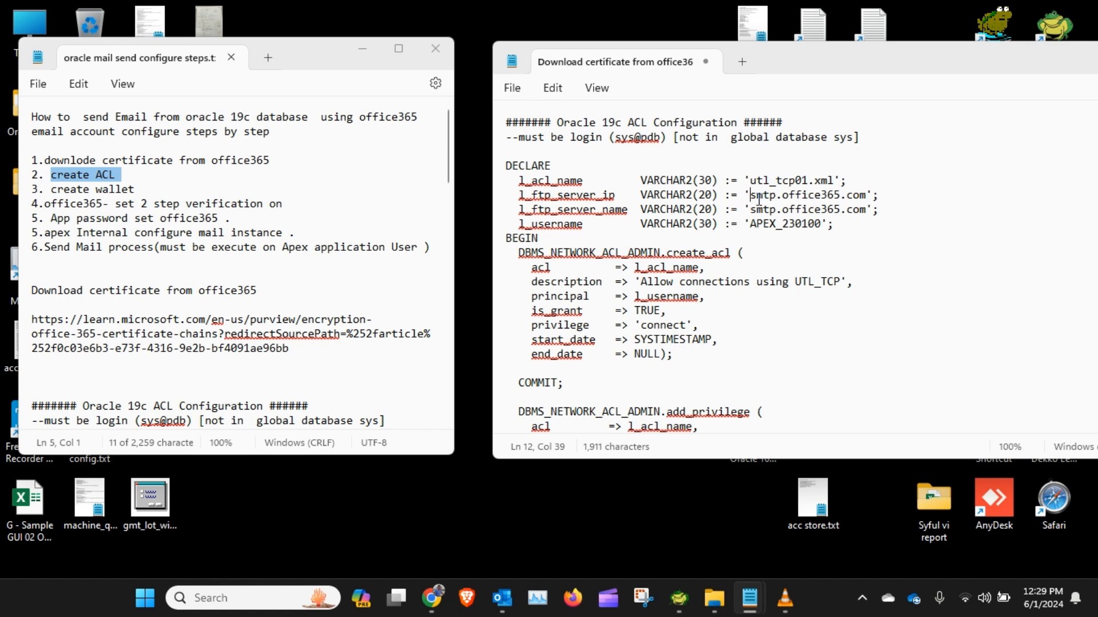
{"action": "left_click_drag", "start_coordinate": [749, 197], "coordinate": [869, 199]}
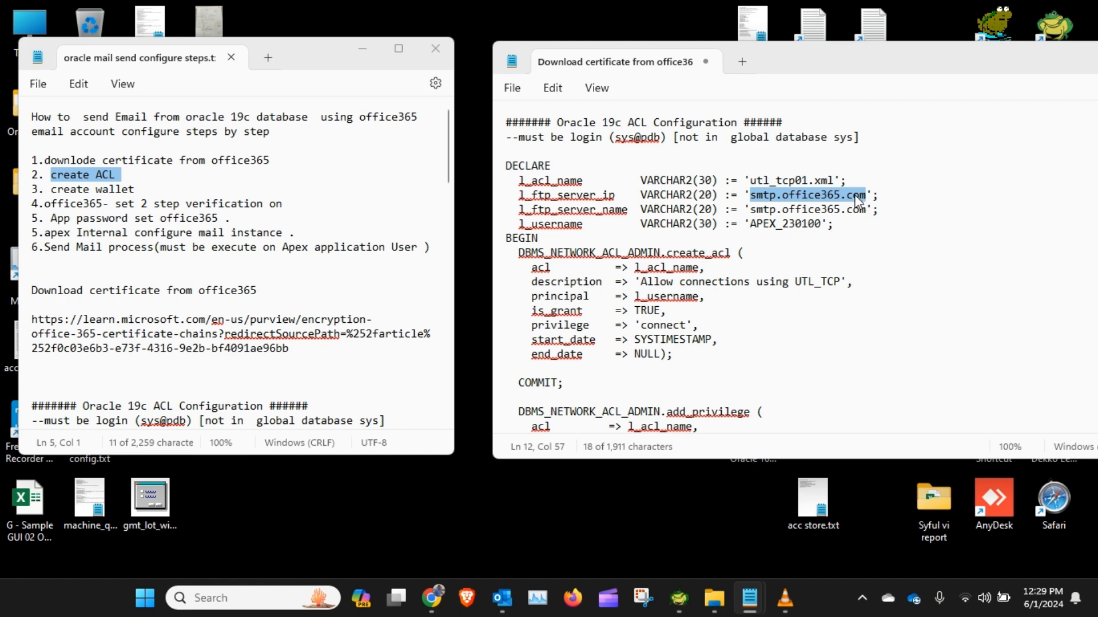
{"action": "left_click", "coordinate": [777, 216]}
{"action": "left_click_drag", "start_coordinate": [749, 210], "coordinate": [866, 213]}
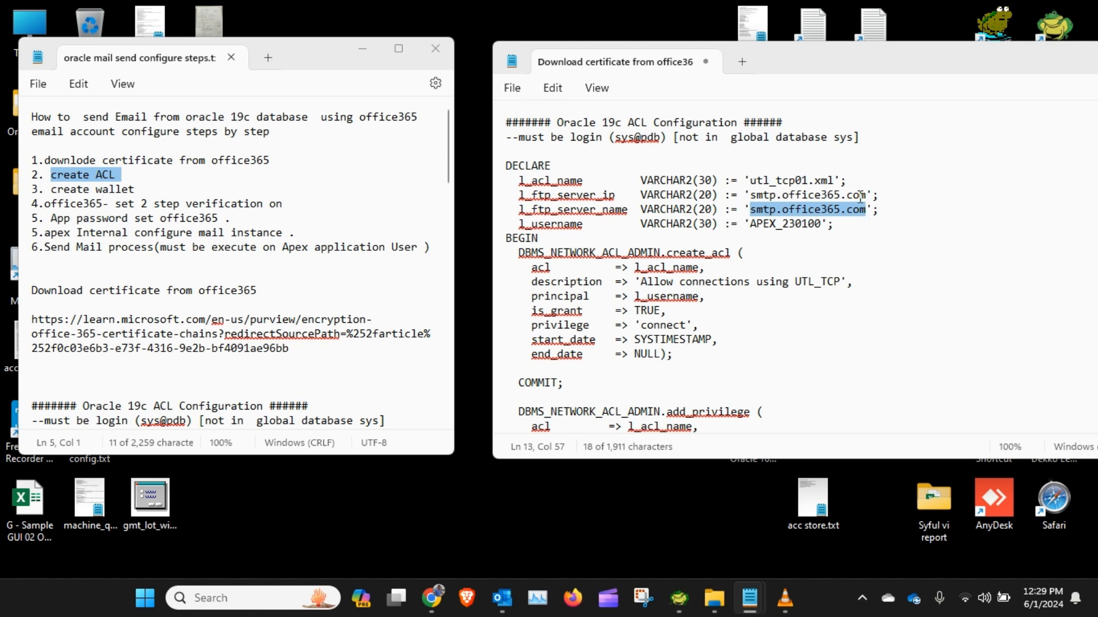
{"action": "double_click", "coordinate": [753, 228]}
{"action": "left_click", "coordinate": [804, 222]}
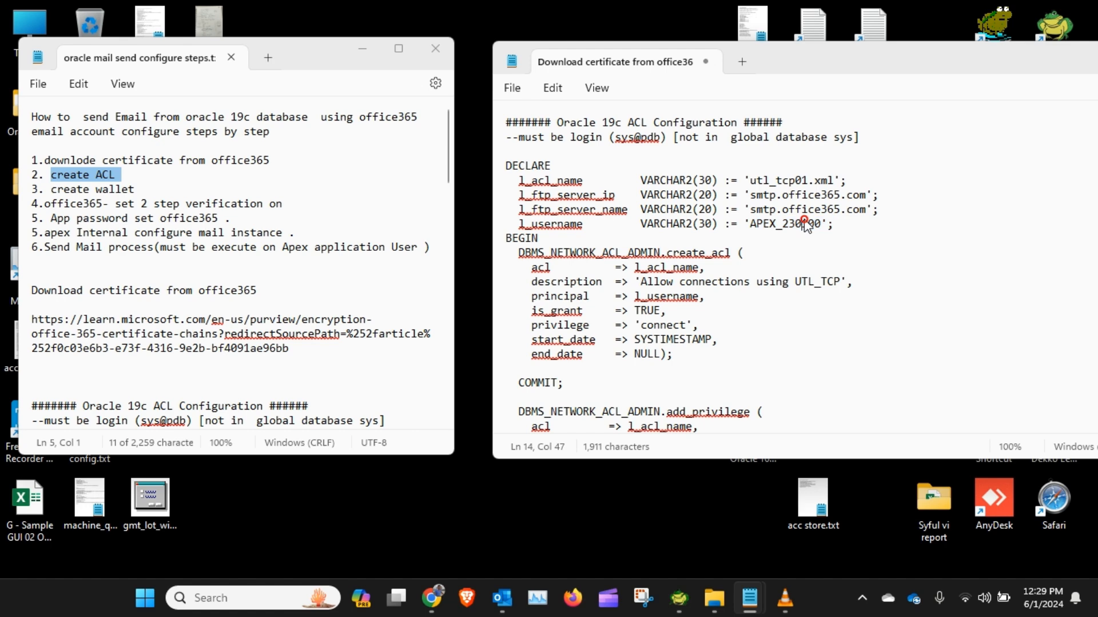
{"action": "left_click_drag", "start_coordinate": [746, 225], "coordinate": [818, 233]}
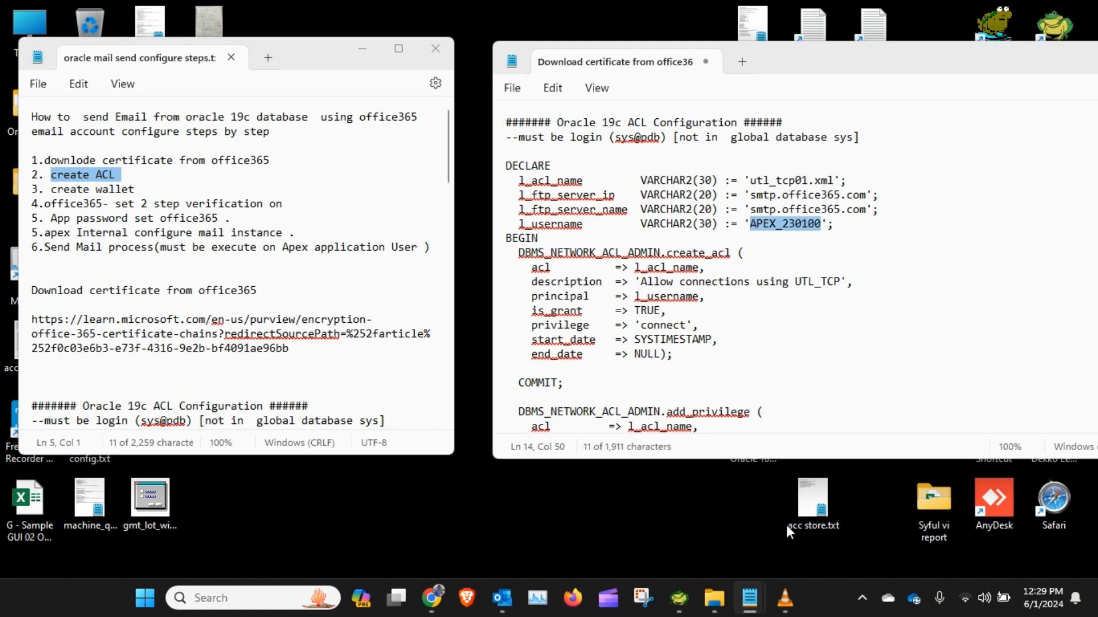
Step: Look up the APEX_230100 user in the Schema Browser's user list
{"action": "left_click", "coordinate": [679, 598]}
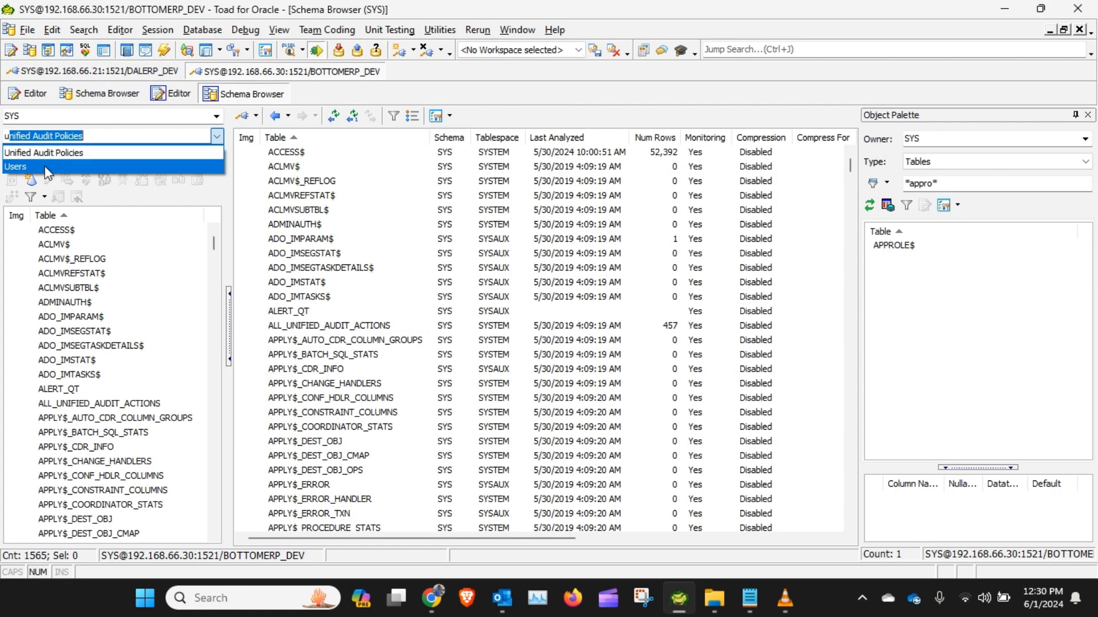
{"action": "left_click", "coordinate": [45, 168]}
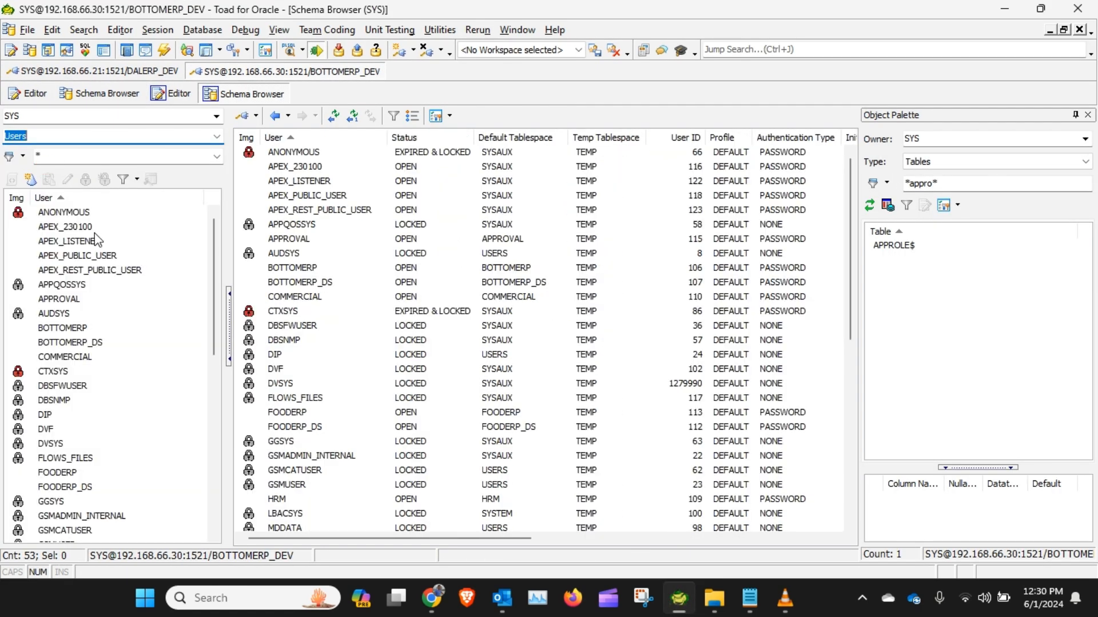
{"action": "left_click", "coordinate": [70, 227]}
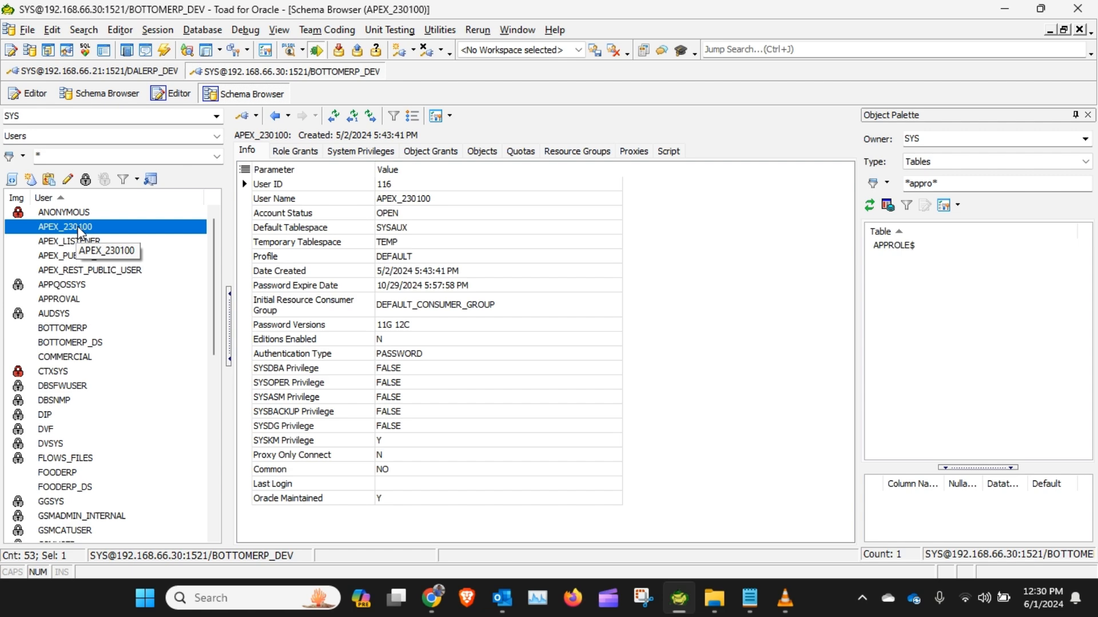
{"action": "left_click", "coordinate": [1005, 8]}
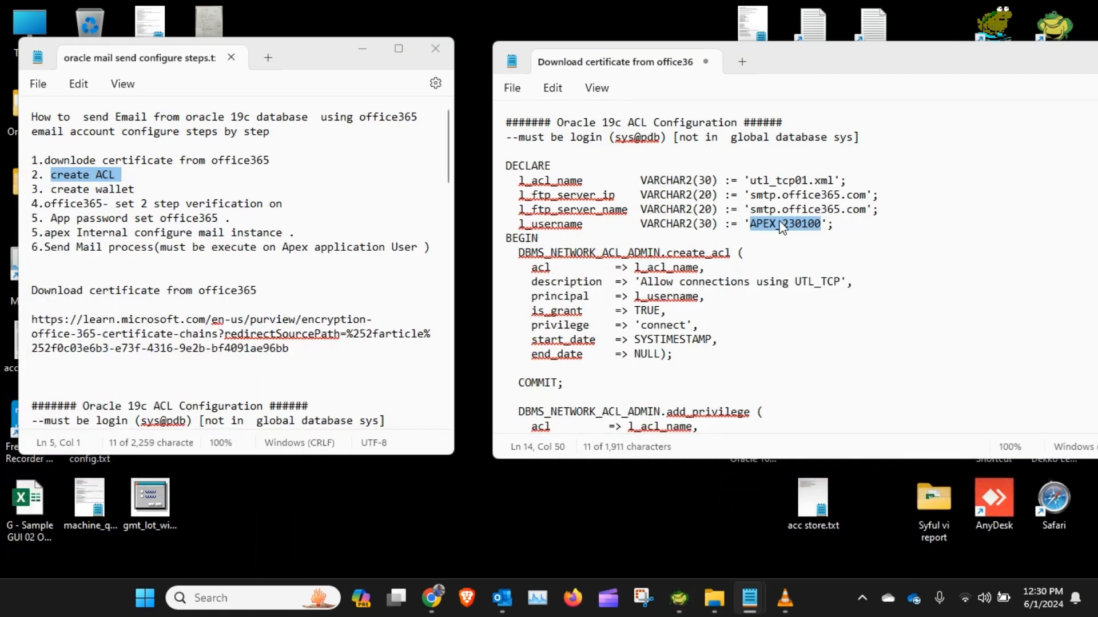
Step: Review the create_acl, add_privilege and assign_acl blocks of the ACL script
{"action": "scroll", "coordinate": [783, 249], "scroll_direction": "down", "scroll_amount": 1}
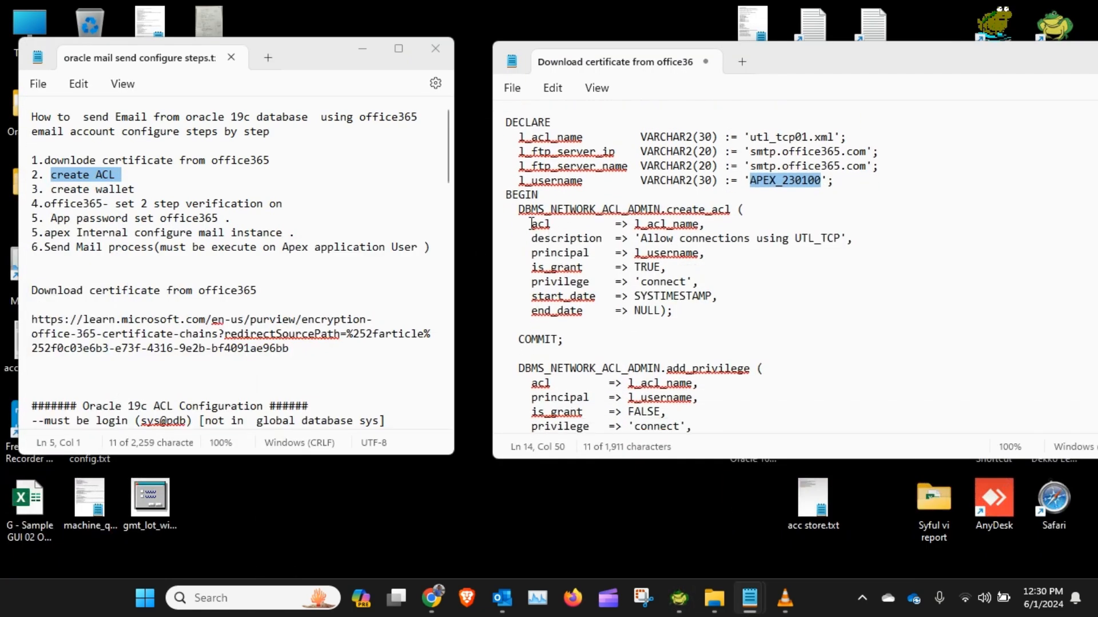
{"action": "left_click_drag", "start_coordinate": [518, 213], "coordinate": [592, 343]}
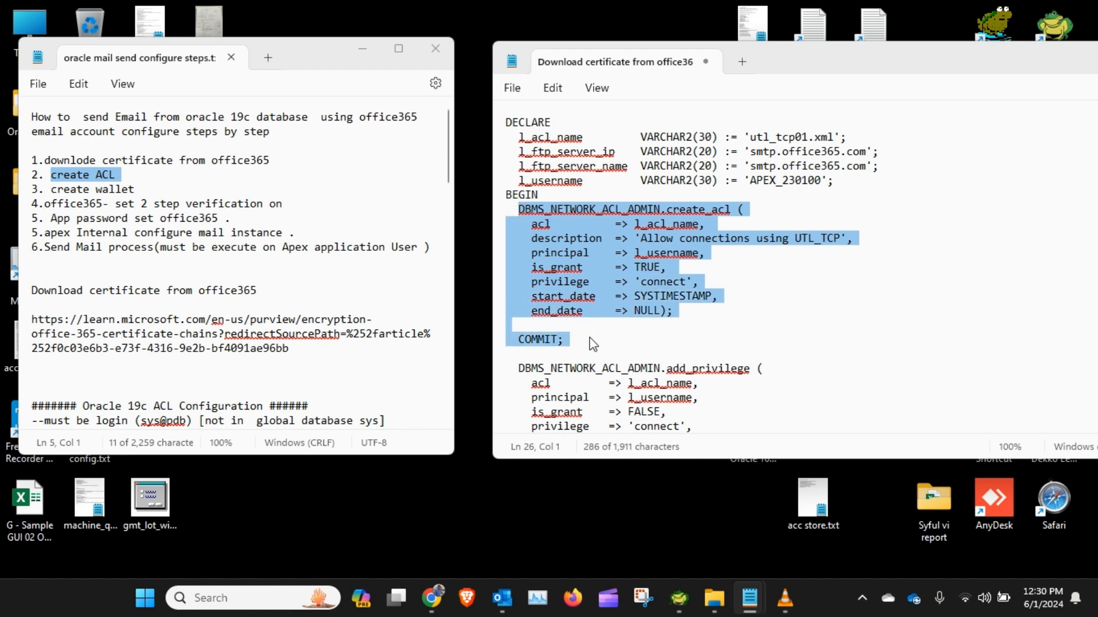
{"action": "scroll", "coordinate": [595, 342], "scroll_direction": "down", "scroll_amount": 2}
{"action": "left_click", "coordinate": [516, 282]}
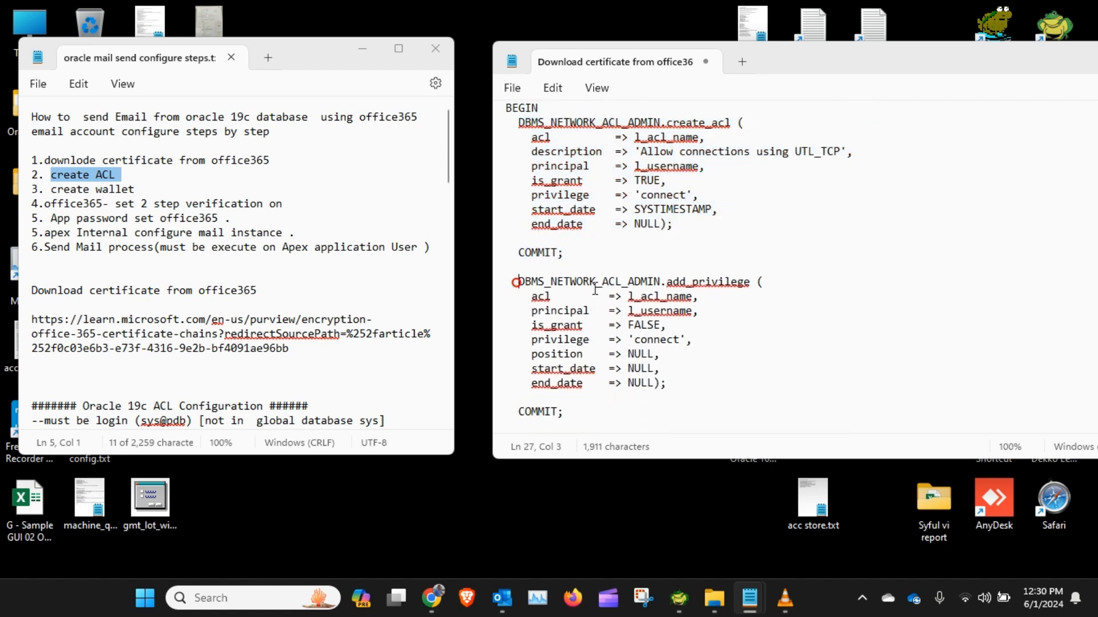
{"action": "scroll", "coordinate": [719, 350], "scroll_direction": "down", "scroll_amount": 3}
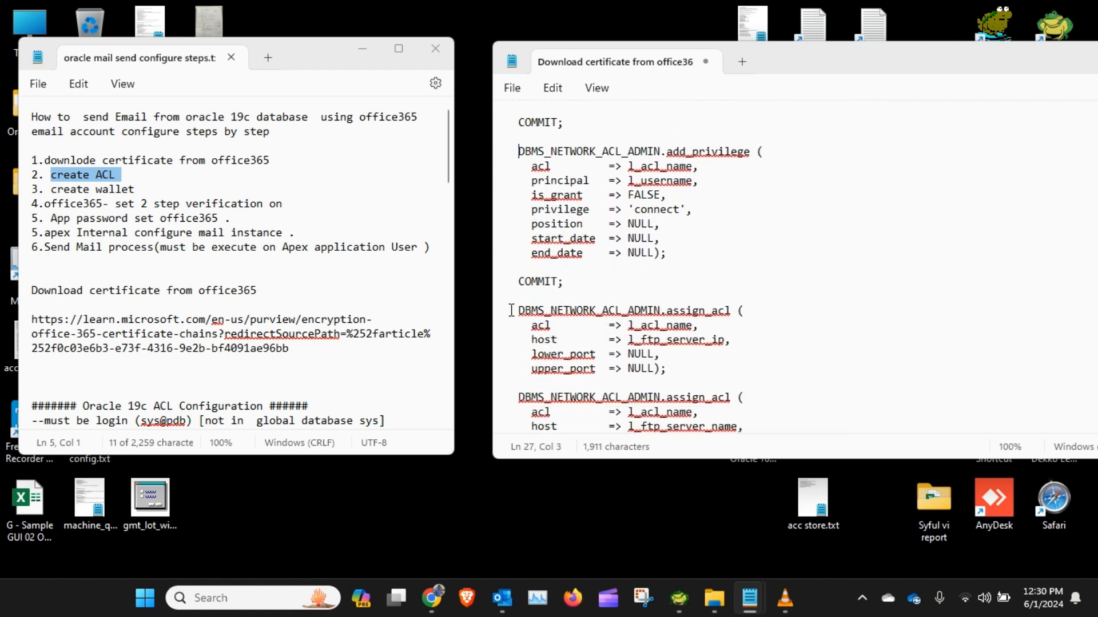
{"action": "left_click", "coordinate": [519, 310]}
{"action": "scroll", "coordinate": [712, 303], "scroll_direction": "down", "scroll_amount": 3}
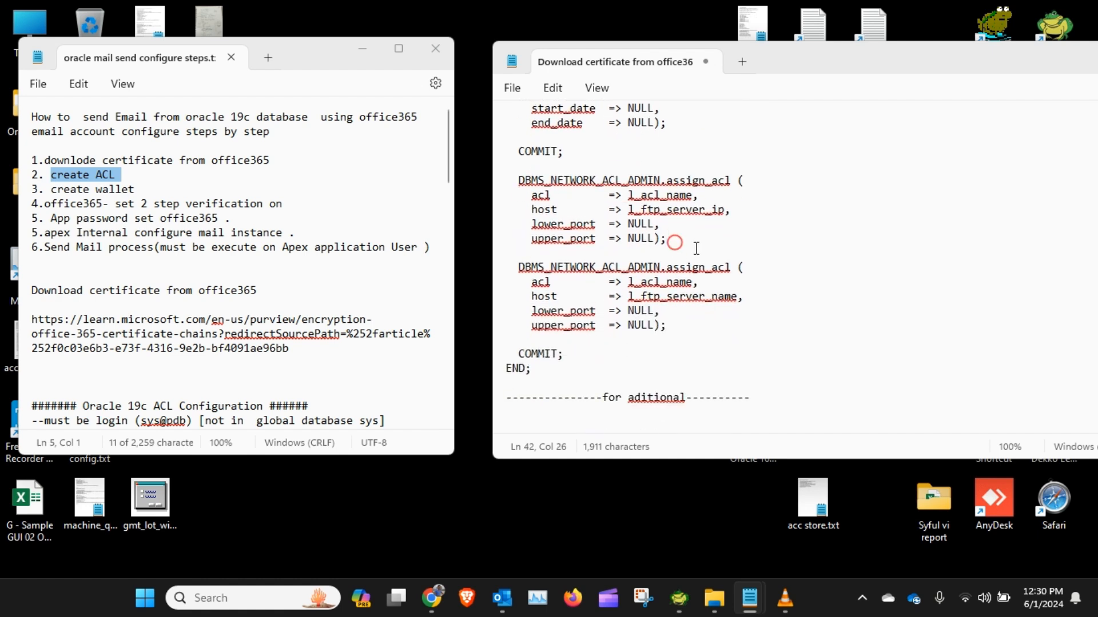
{"action": "left_click_drag", "start_coordinate": [675, 243], "coordinate": [510, 193]}
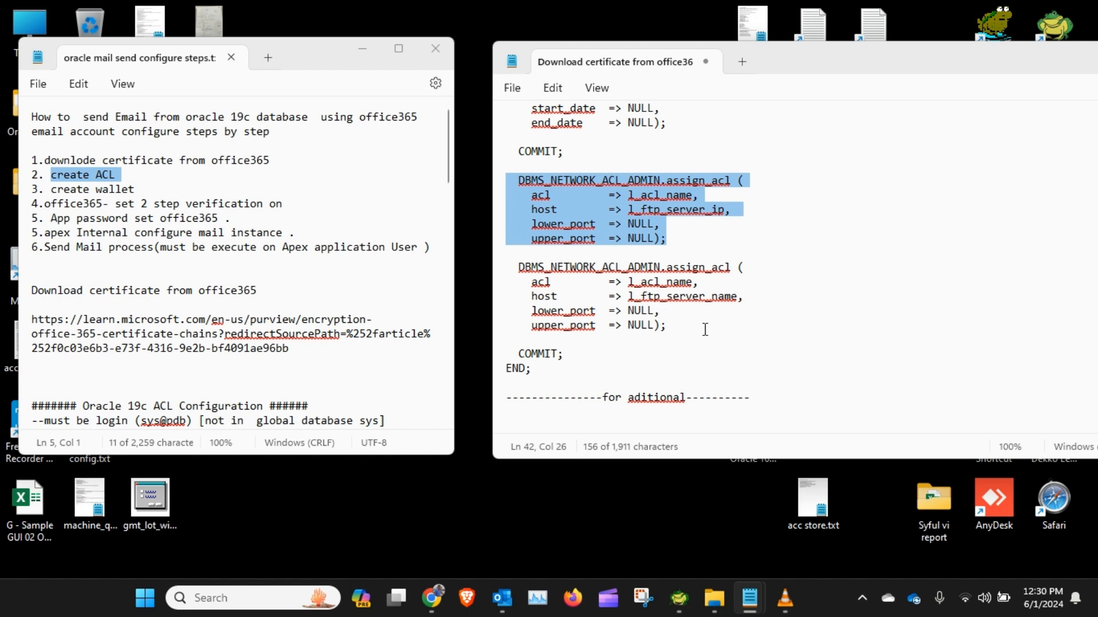
{"action": "left_click_drag", "start_coordinate": [704, 336], "coordinate": [498, 274]}
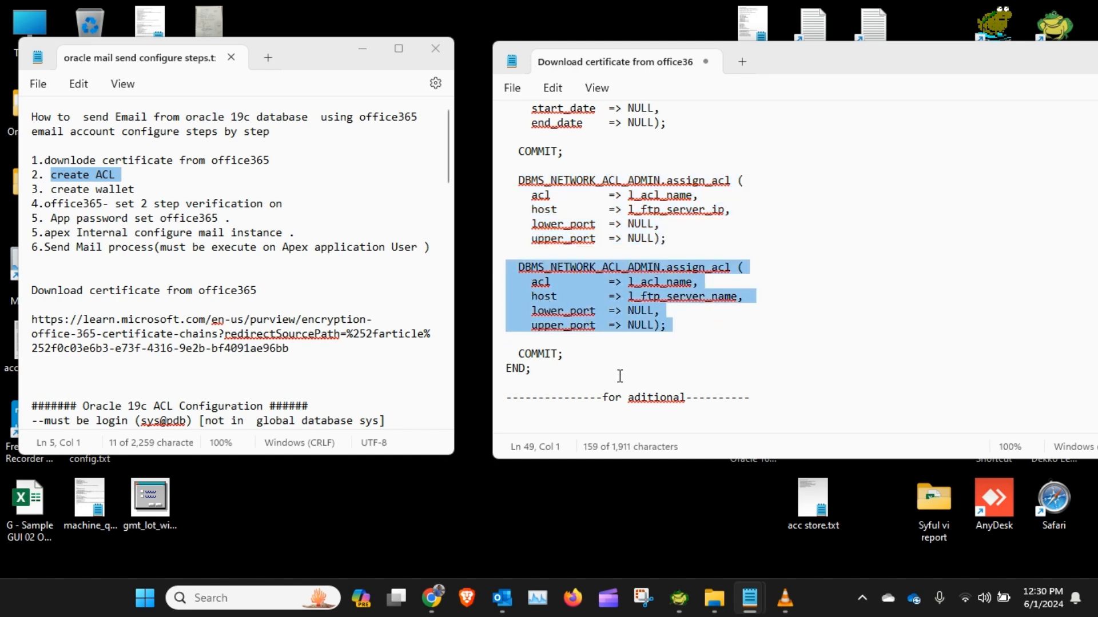
{"action": "scroll", "coordinate": [621, 377], "scroll_direction": "up", "scroll_amount": 12}
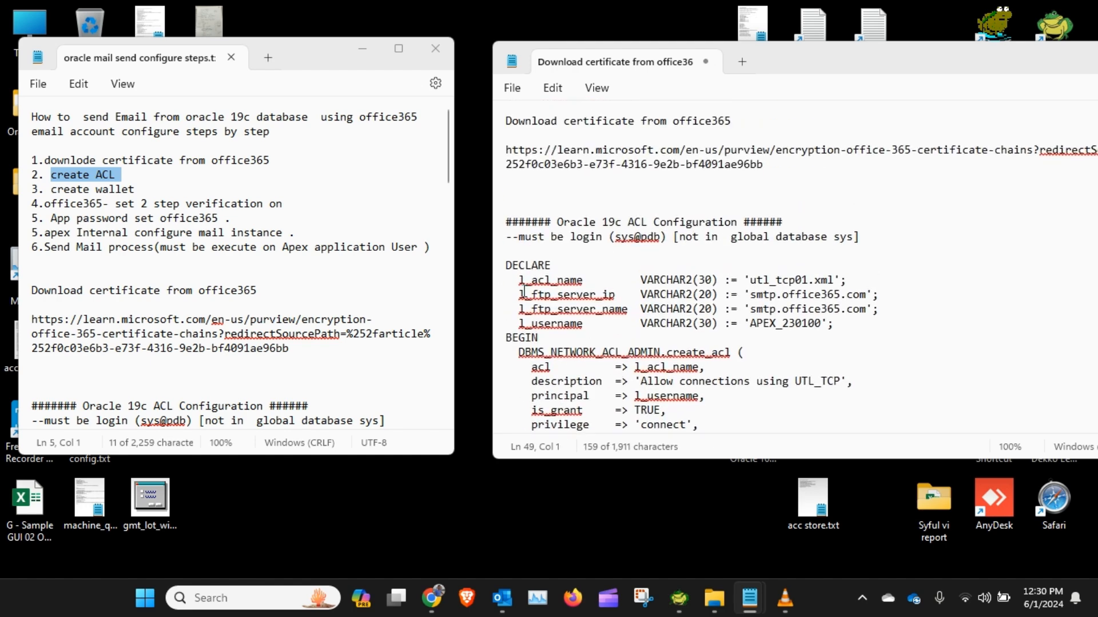
Step: Select the whole ACL script block from DECLARE to END and return to the database tool
{"action": "left_click", "coordinate": [502, 269]}
{"action": "left_click", "coordinate": [513, 280]}
{"action": "left_click", "coordinate": [506, 269]}
{"action": "scroll", "coordinate": [599, 339], "scroll_direction": "down", "scroll_amount": 13}
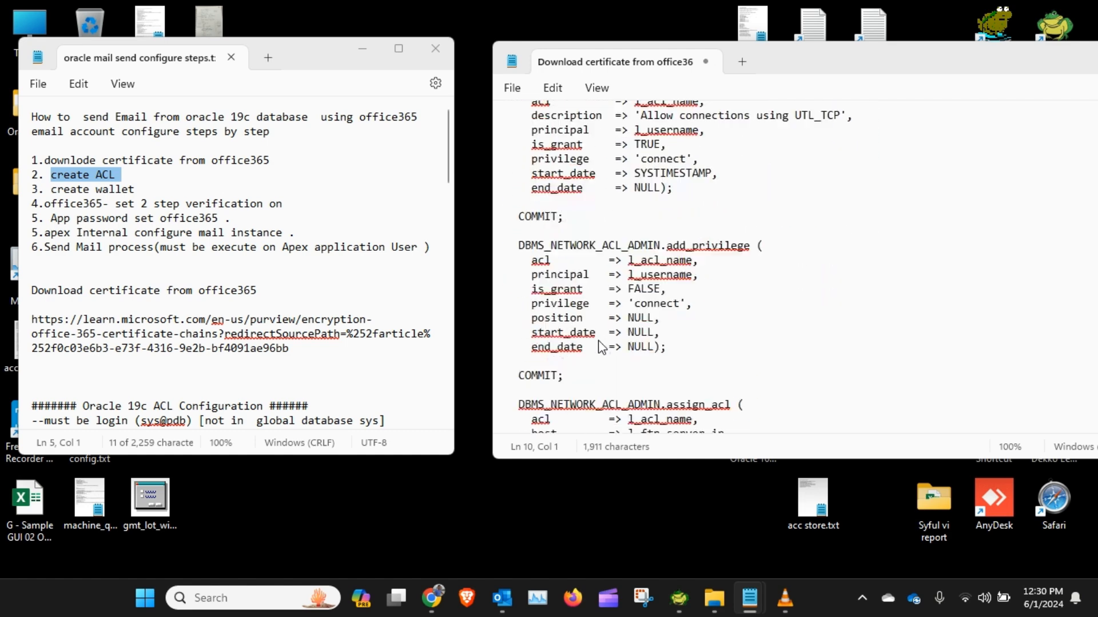
{"action": "left_click", "coordinate": [560, 323], "text": "shift"}
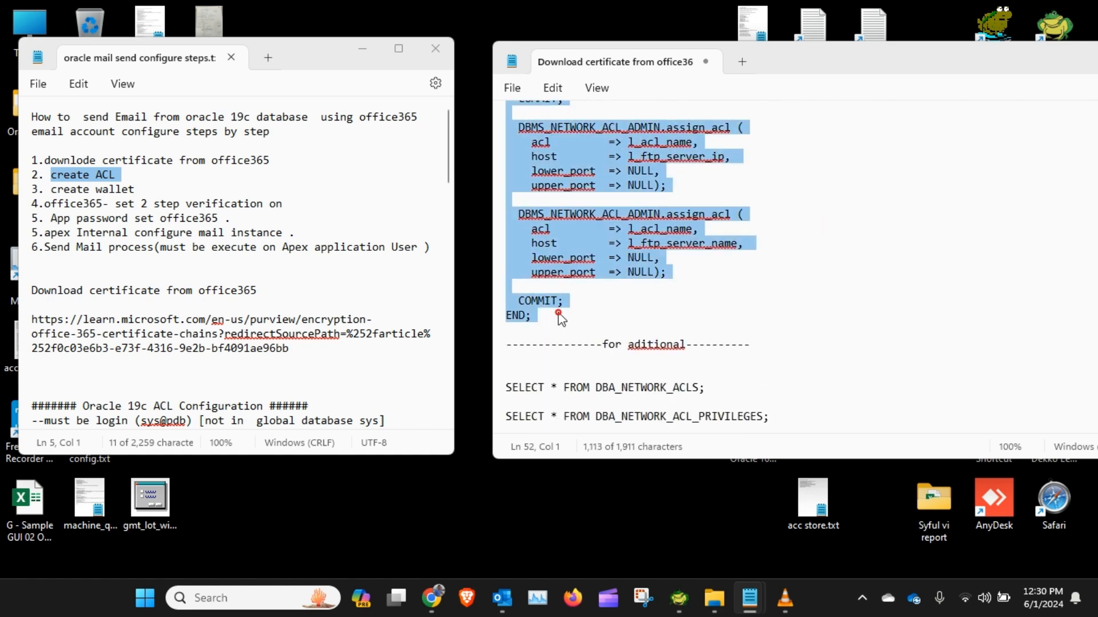
{"action": "scroll", "coordinate": [729, 318], "scroll_direction": "up", "scroll_amount": 3}
{"action": "scroll", "coordinate": [729, 318], "scroll_direction": "up", "scroll_amount": 3}
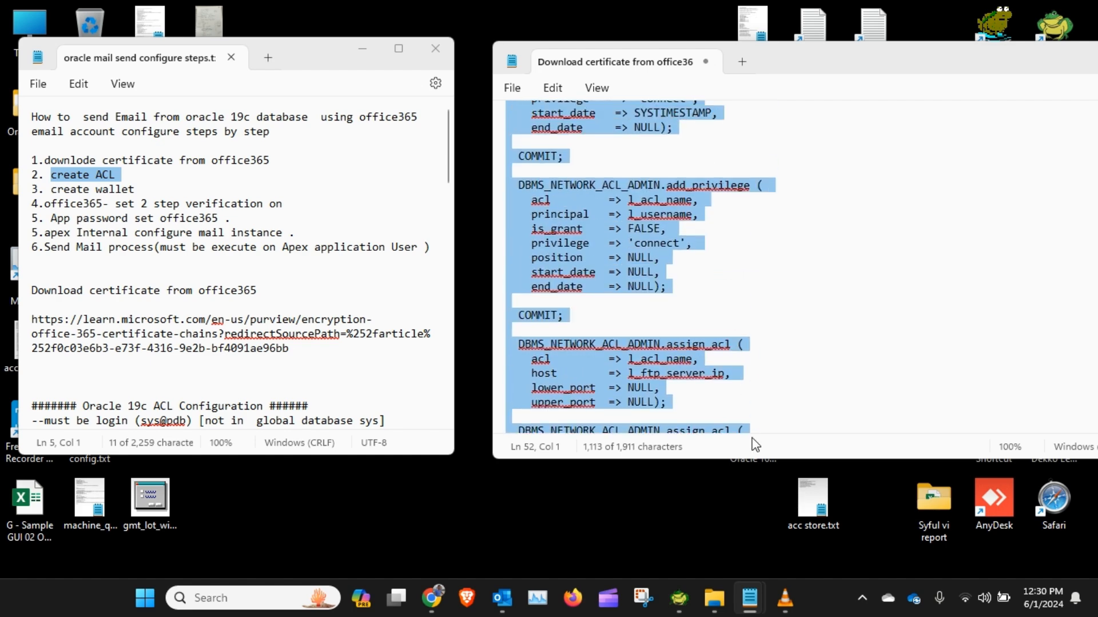
{"action": "left_click", "coordinate": [679, 598]}
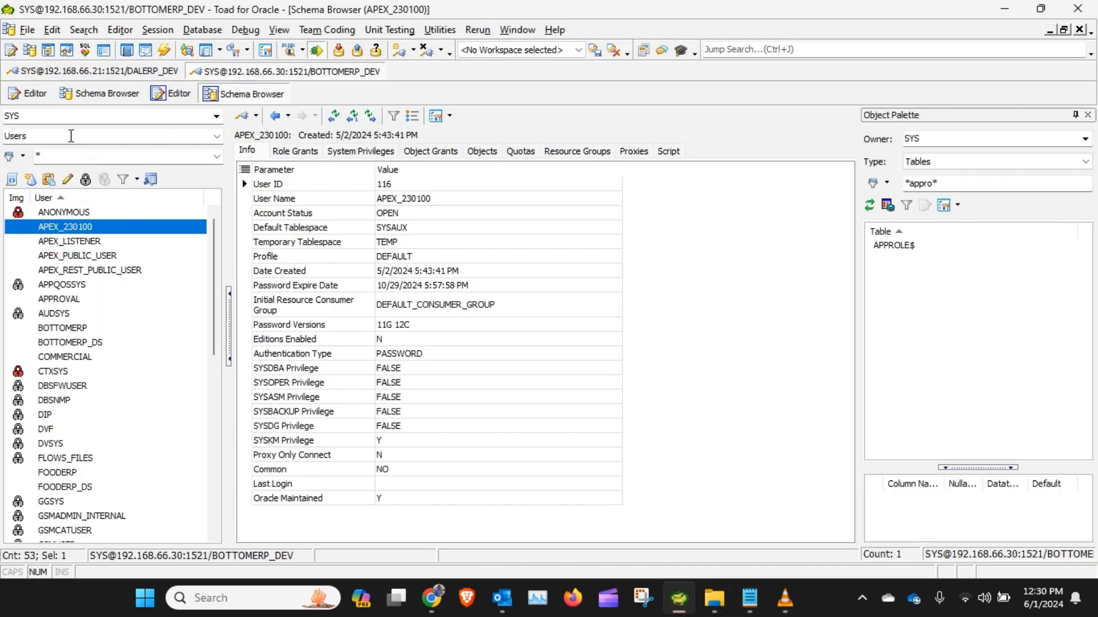
Step: Paste the ACL script into the editor and run it as a script
{"action": "left_click", "coordinate": [169, 93]}
{"action": "key", "text": "ctrl+v"}
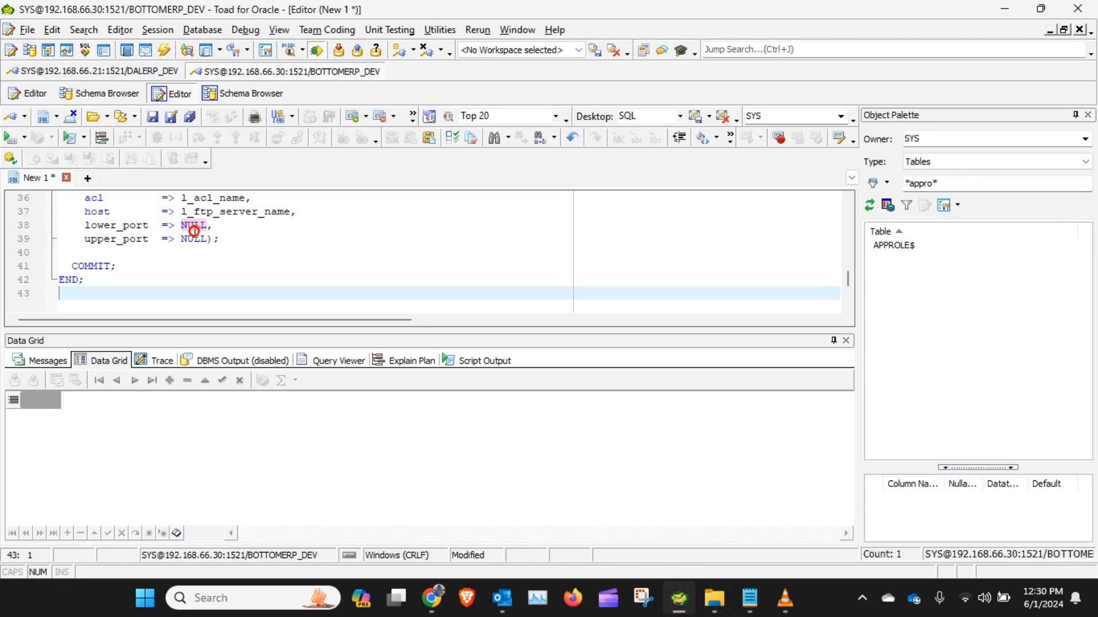
{"action": "left_click_drag", "start_coordinate": [302, 335], "coordinate": [302, 421]}
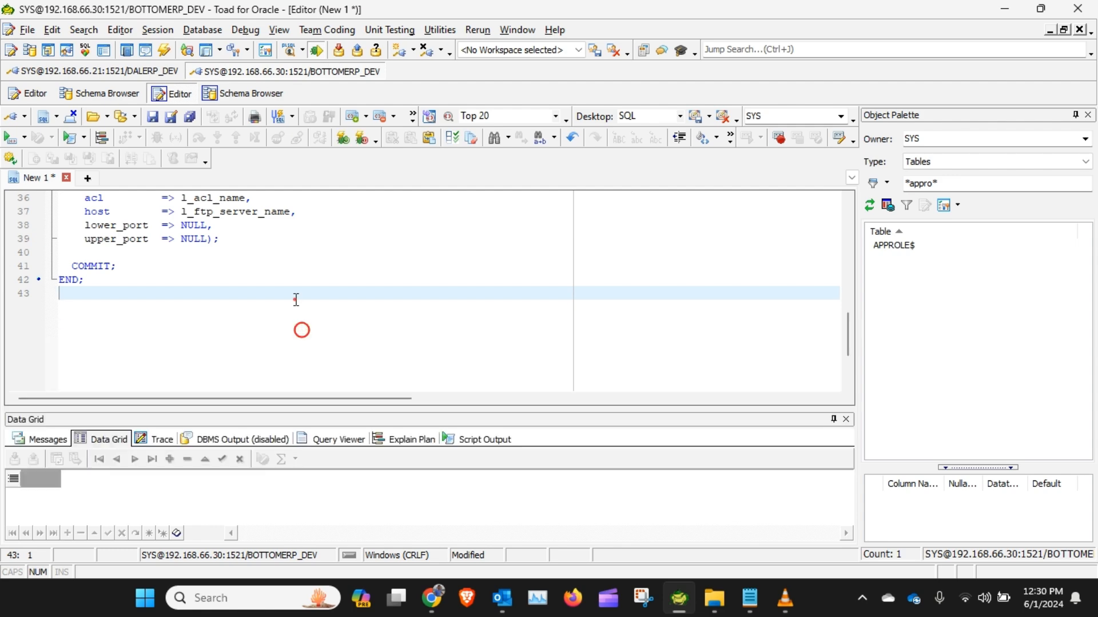
{"action": "scroll", "coordinate": [294, 297], "scroll_direction": "up", "scroll_amount": 12}
{"action": "left_click", "coordinate": [166, 197]}
{"action": "key", "text": "F5"}
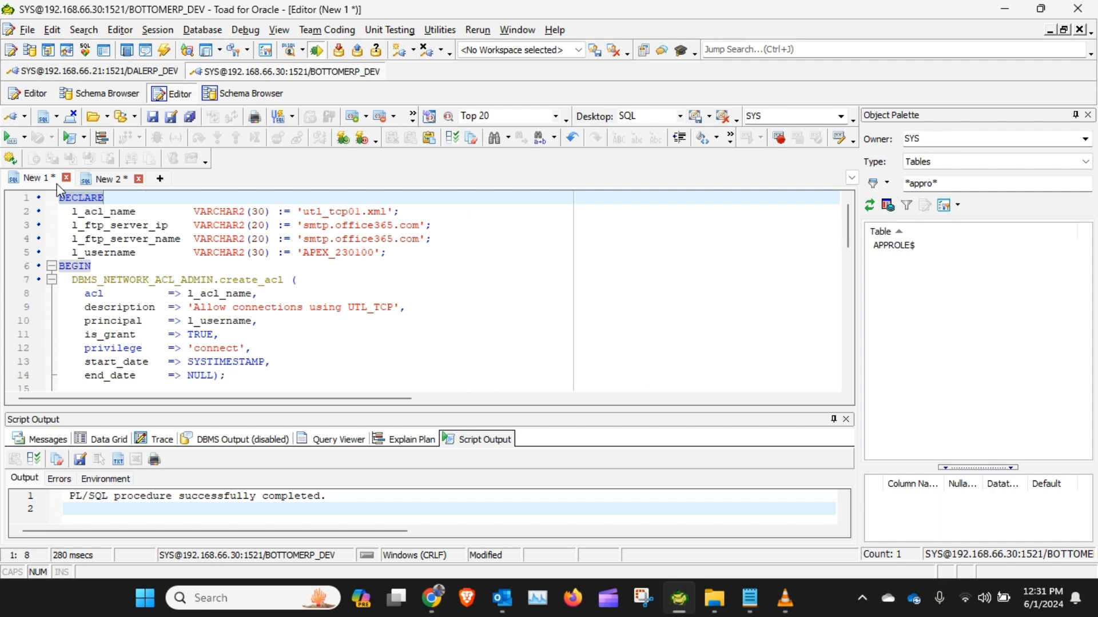
Step: Copy the SELECT * FROM DBA_NETWORK_ACLS query from the notes file
{"action": "left_click", "coordinate": [1000, 10]}
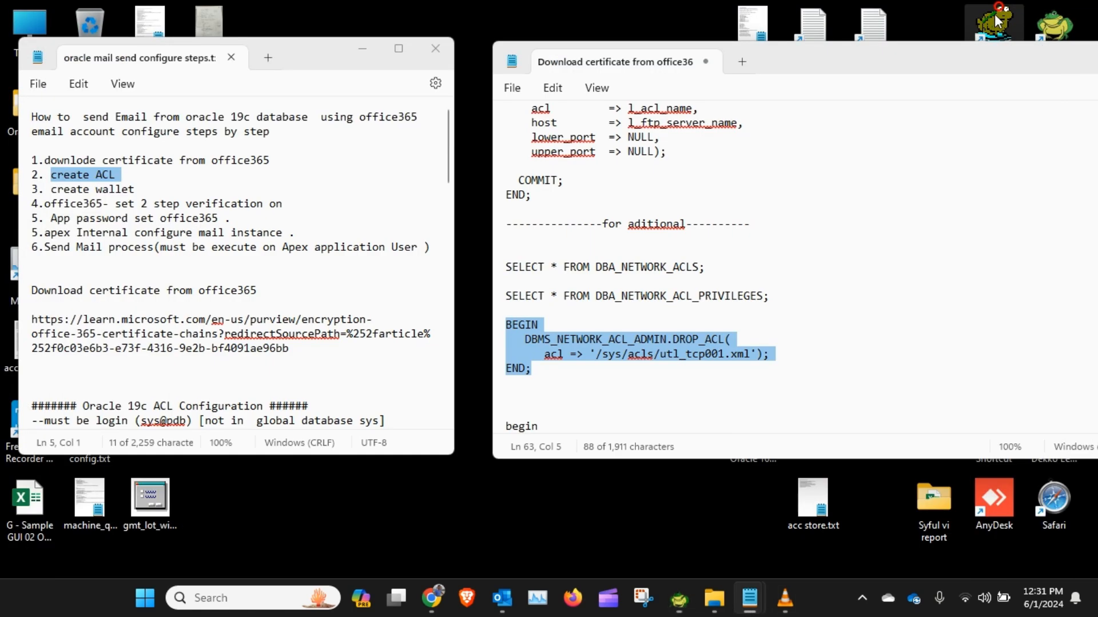
{"action": "scroll", "coordinate": [767, 258], "scroll_direction": "down", "scroll_amount": 2}
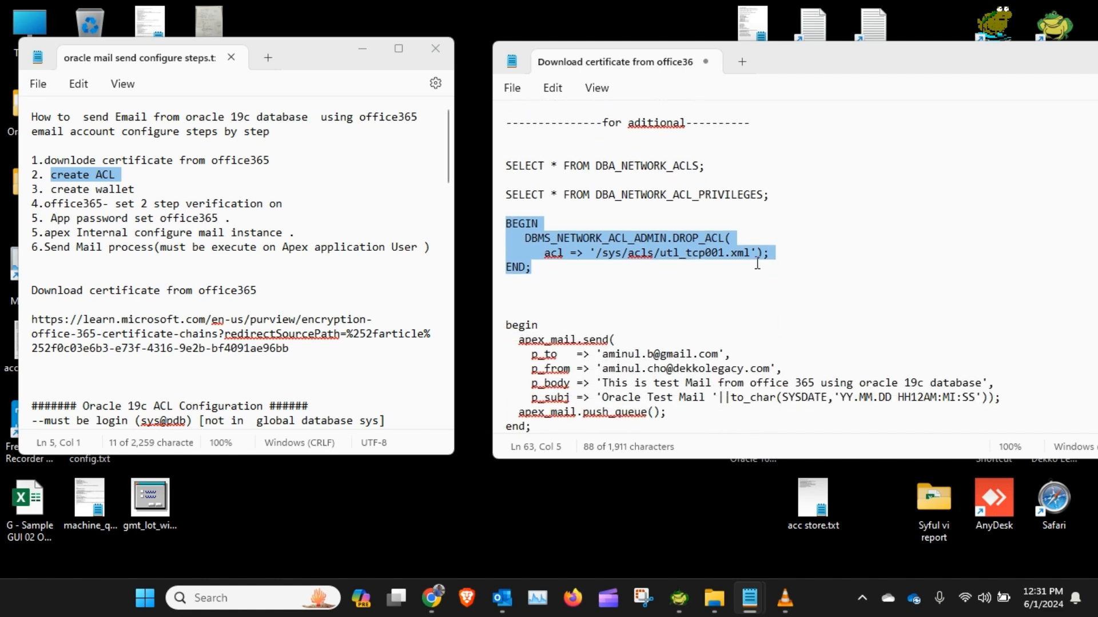
{"action": "scroll", "coordinate": [761, 261], "scroll_direction": "up", "scroll_amount": 1}
{"action": "left_click", "coordinate": [713, 210]}
{"action": "left_click_drag", "start_coordinate": [734, 211], "coordinate": [478, 210]}
{"action": "key", "text": "ctrl+c"}
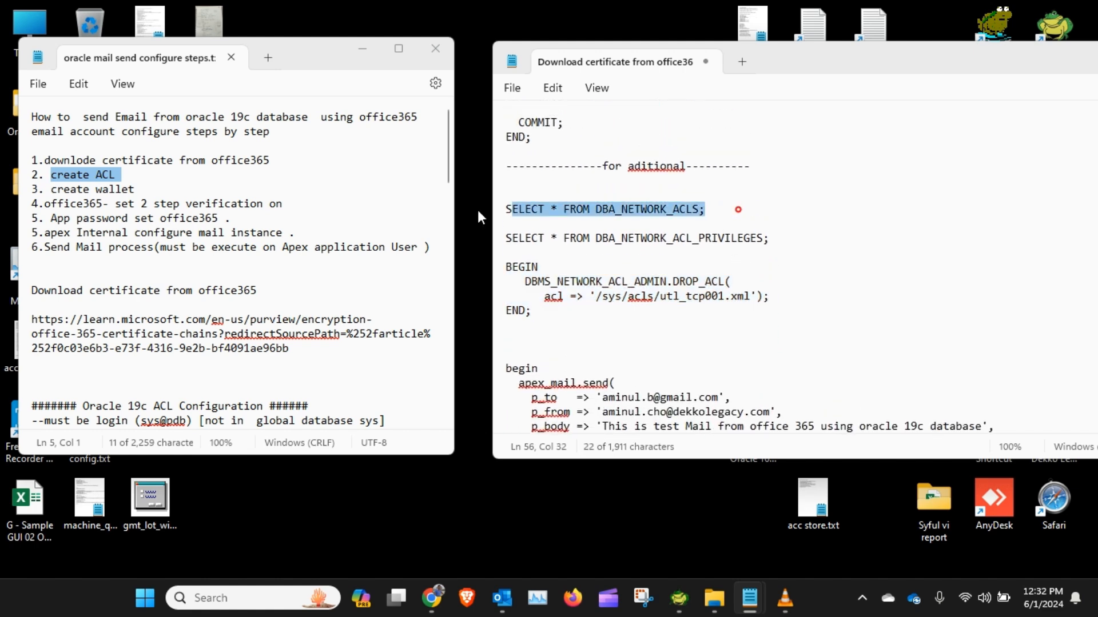
Step: Open a new editor tab, paste the DBA_NETWORK_ACLS query and run it, enlarging the result grid to inspect the ACL rows
{"action": "left_click", "coordinate": [680, 598]}
{"action": "left_click", "coordinate": [154, 178]}
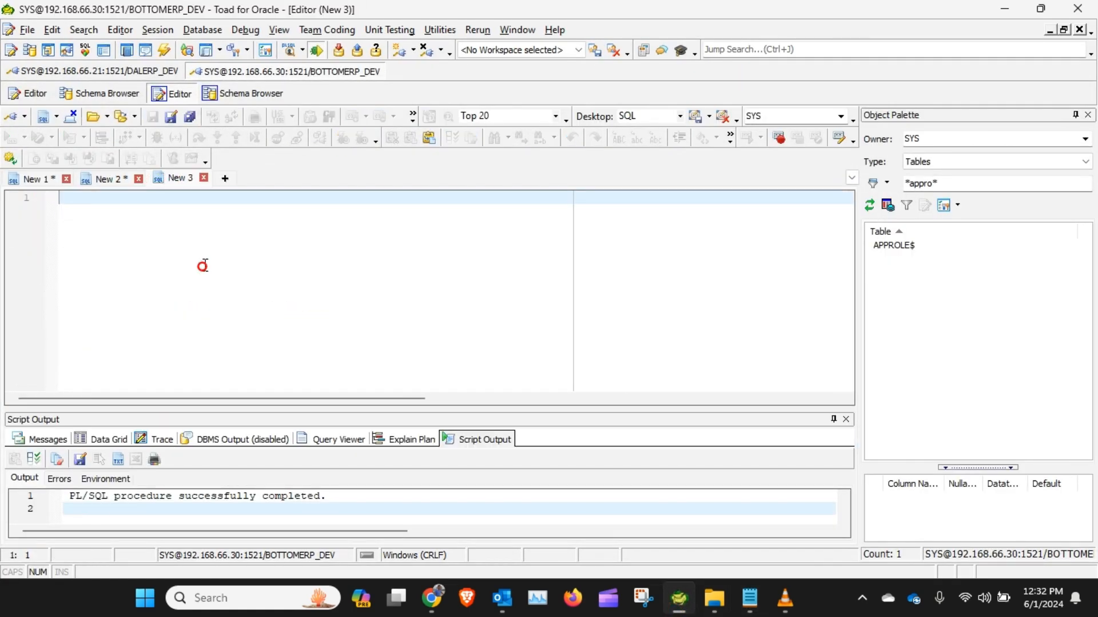
{"action": "key", "text": "ctrl+v"}
{"action": "left_click", "coordinate": [79, 199]}
{"action": "left_click", "coordinate": [12, 138]}
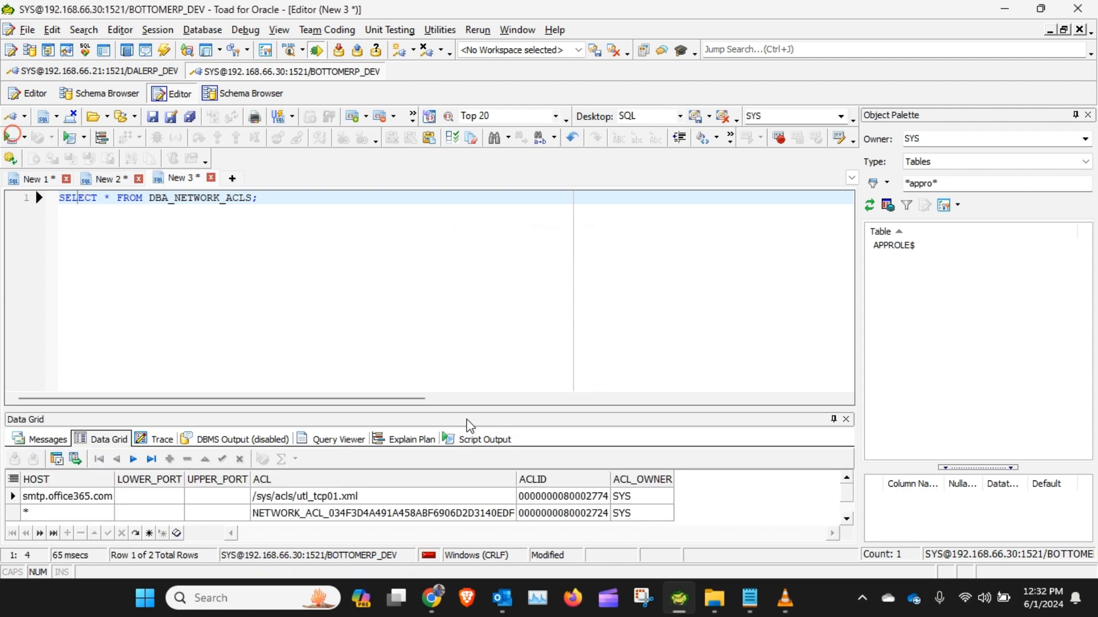
{"action": "left_click_drag", "start_coordinate": [463, 409], "coordinate": [464, 313]}
{"action": "left_click", "coordinate": [81, 400]}
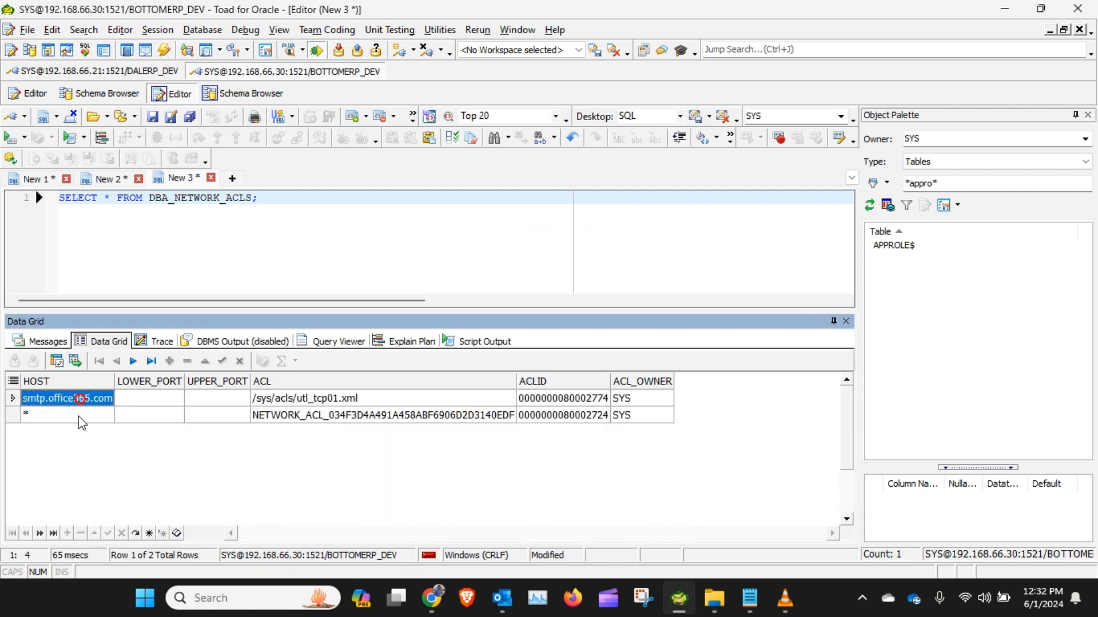
{"action": "left_click", "coordinate": [83, 416]}
Step: Copy the DBA_NETWORK_ACL_PRIVILEGES query from the notes, add it below the first query and run it
{"action": "mouse_move", "coordinate": [758, 607]}
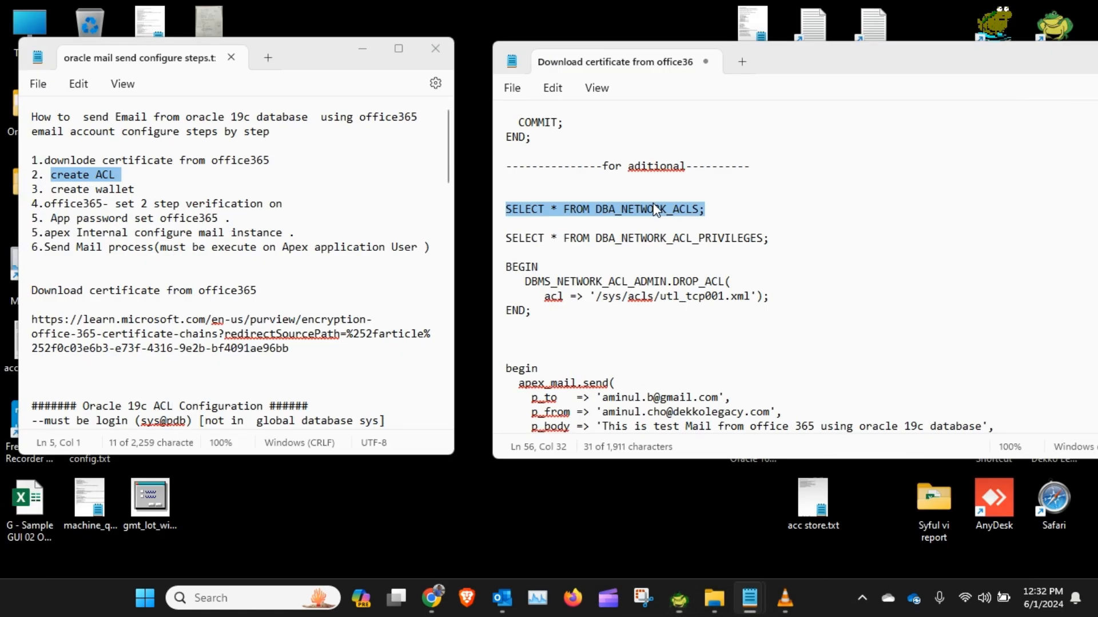
{"action": "left_click", "coordinate": [662, 515]}
{"action": "triple_click", "coordinate": [777, 239]}
{"action": "key", "text": "ctrl+c"}
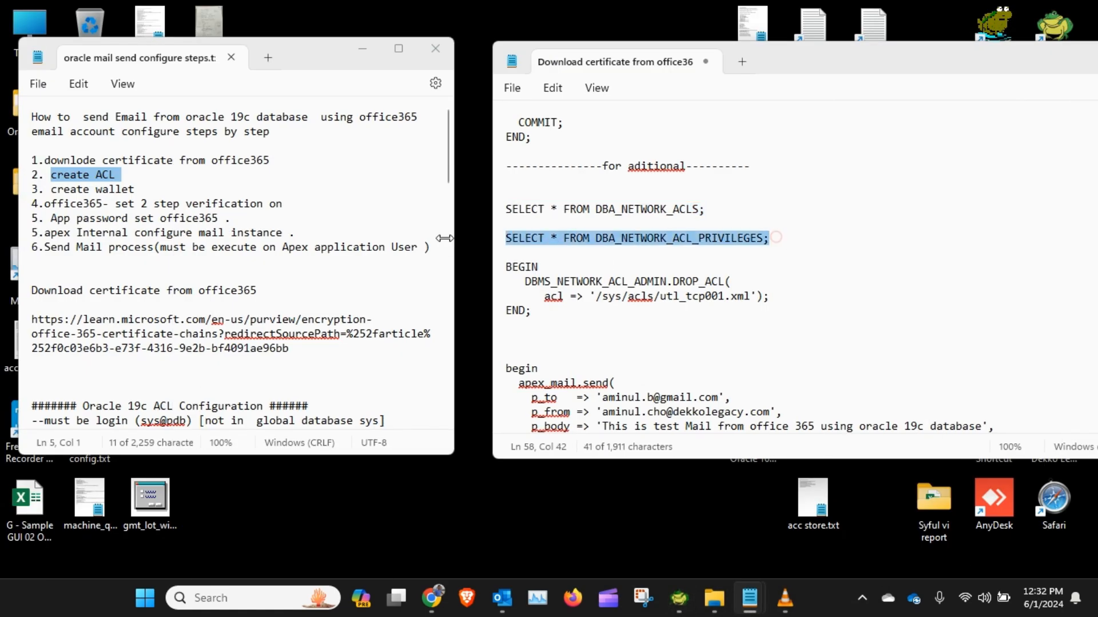
{"action": "left_click", "coordinate": [679, 598]}
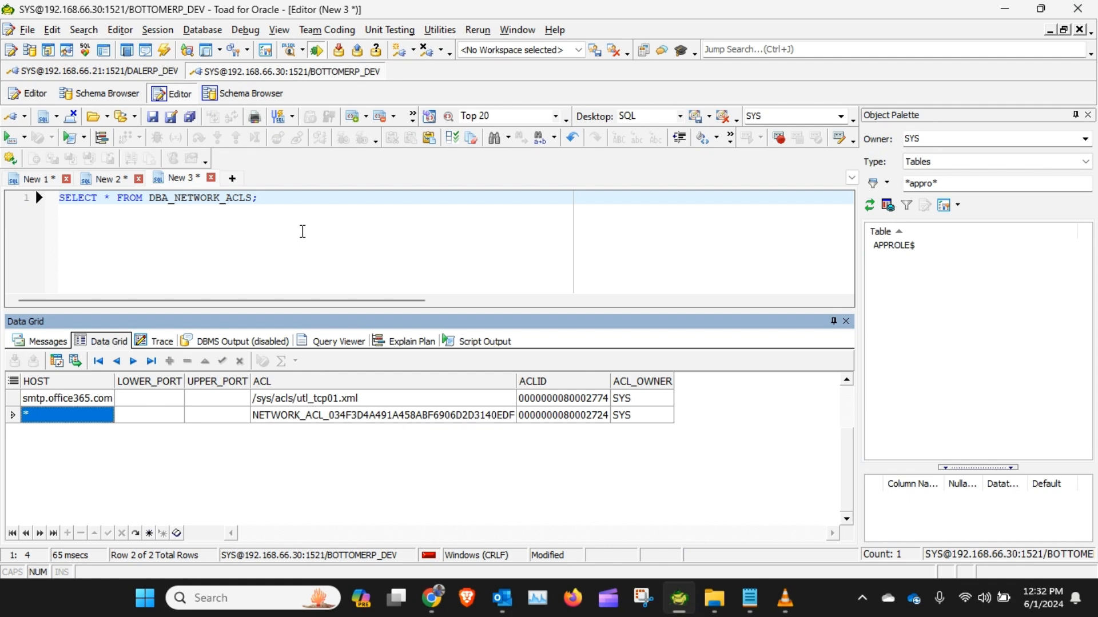
{"action": "left_click", "coordinate": [302, 232]}
{"action": "key", "text": "Return"}
{"action": "key", "text": "Return"}
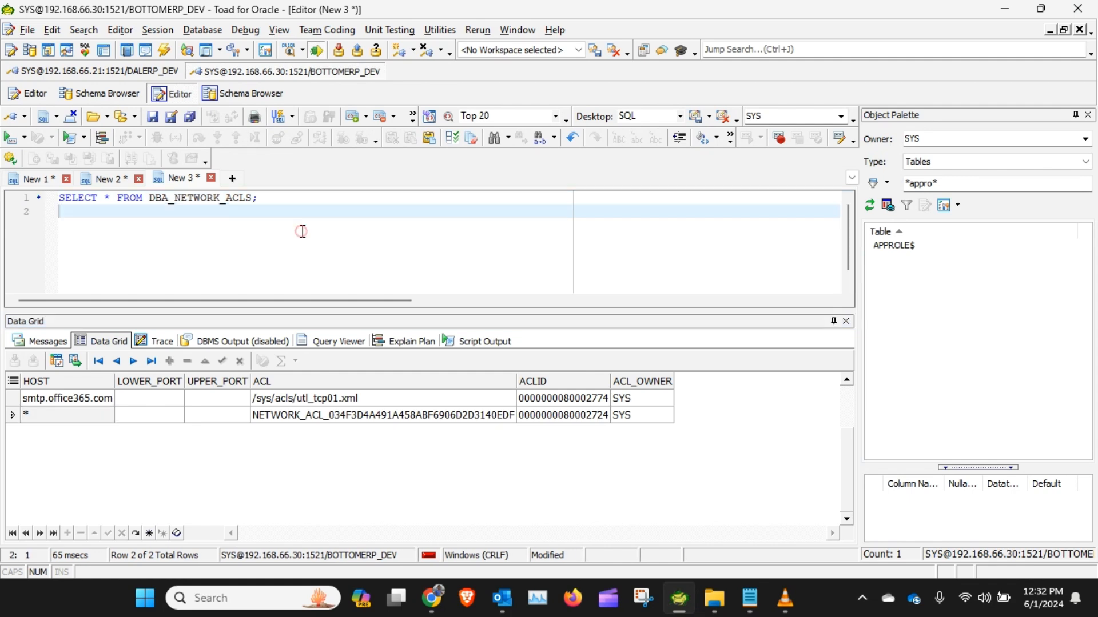
{"action": "key", "text": "ctrl+v"}
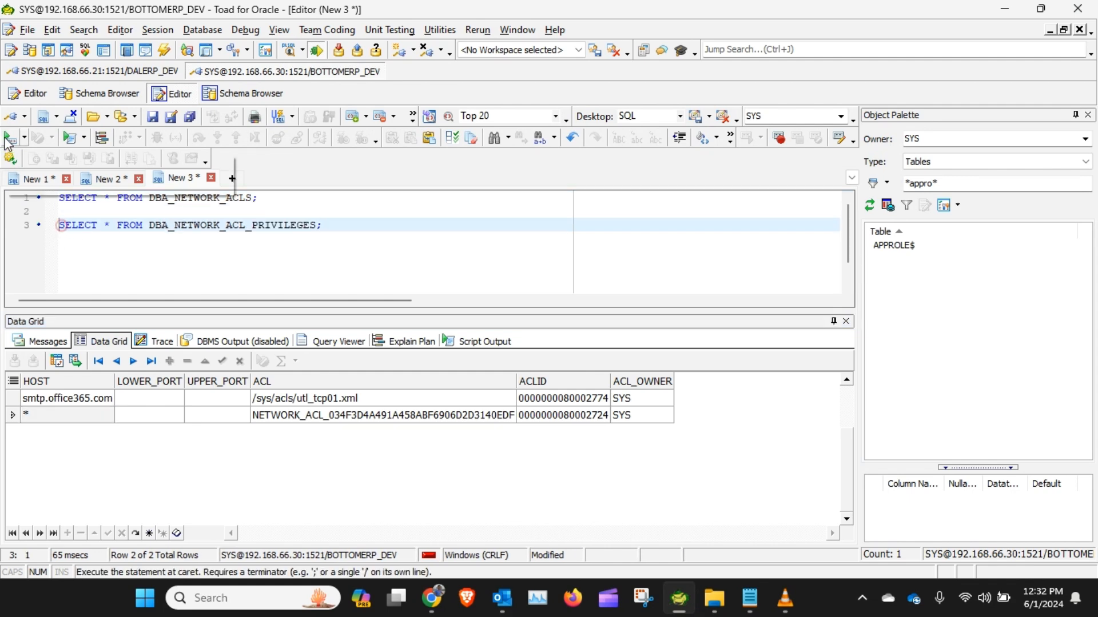
{"action": "left_click", "coordinate": [9, 137]}
{"action": "left_click", "coordinate": [125, 437]}
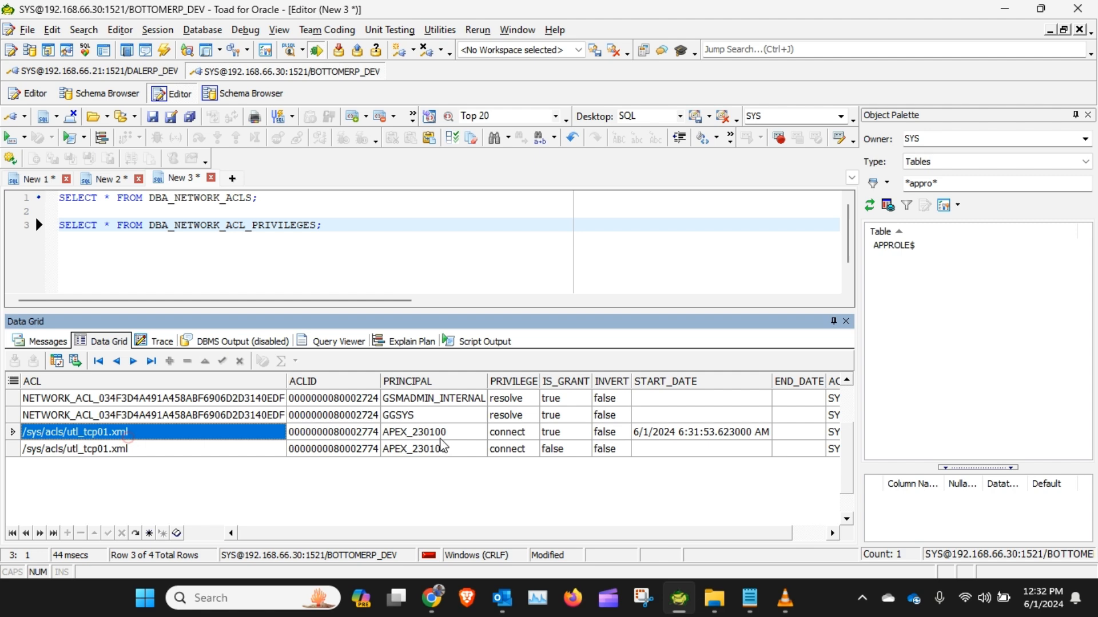
{"action": "left_click", "coordinate": [445, 434]}
Step: Re-paste and rerun the ACL privileges query, then inspect the APEX_230100 connect privilege rows
{"action": "left_click", "coordinate": [299, 231]}
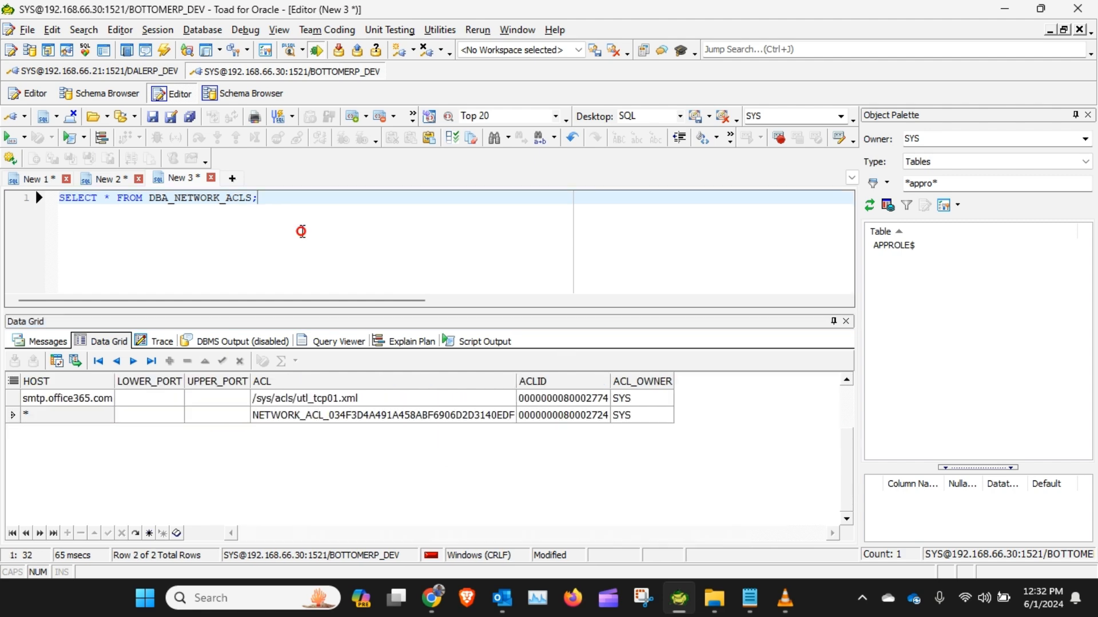
{"action": "key", "text": "Return"}
{"action": "key", "text": "Return"}
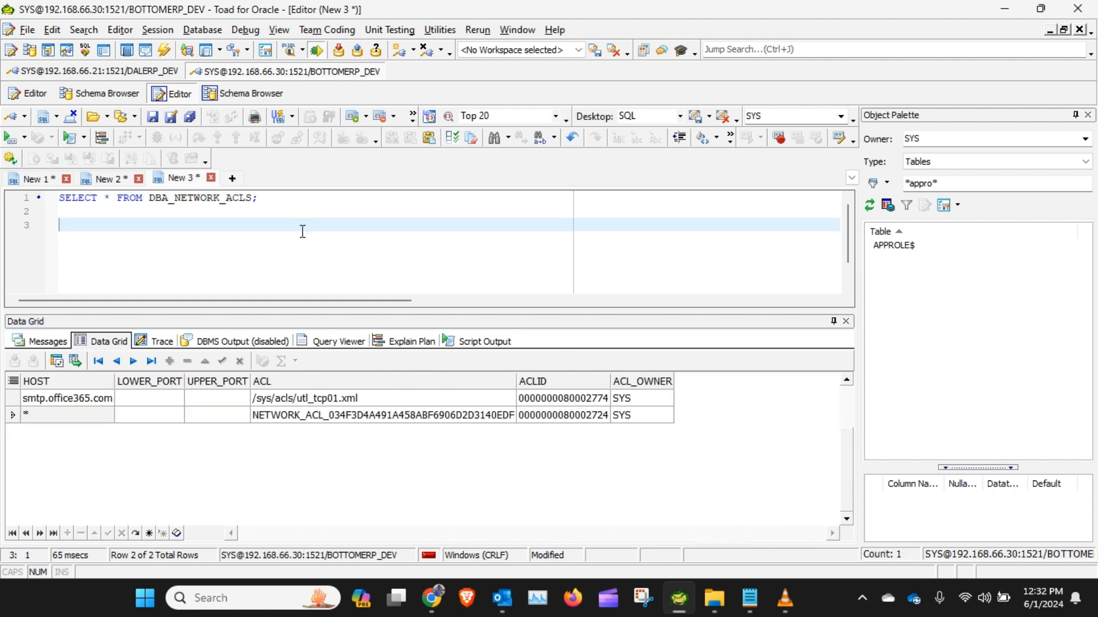
{"action": "key", "text": "ctrl+v"}
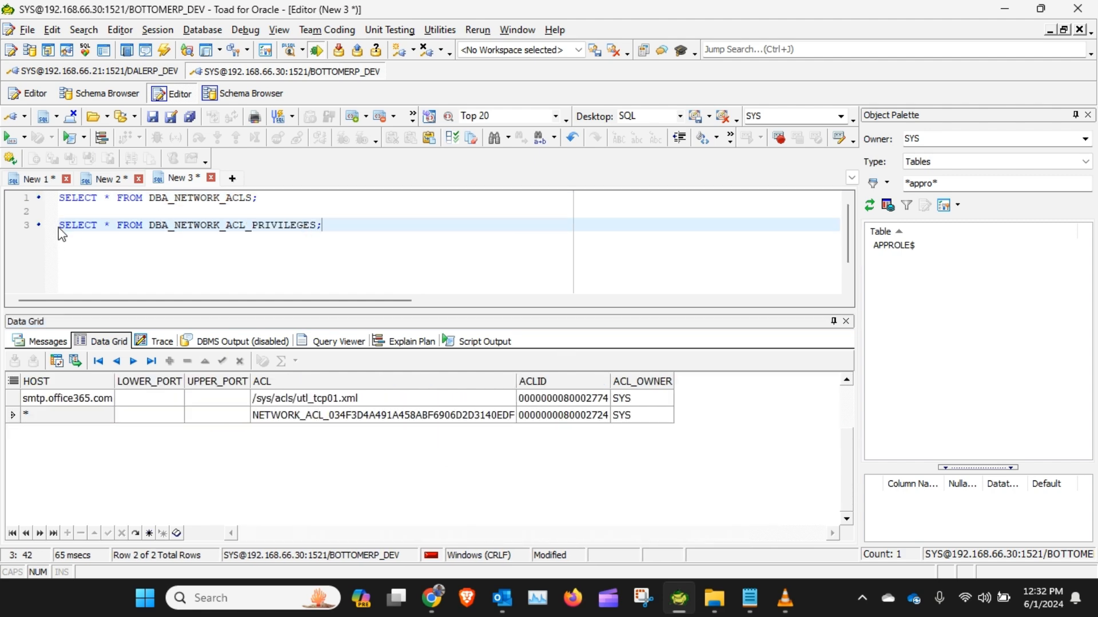
{"action": "left_click", "coordinate": [9, 137]}
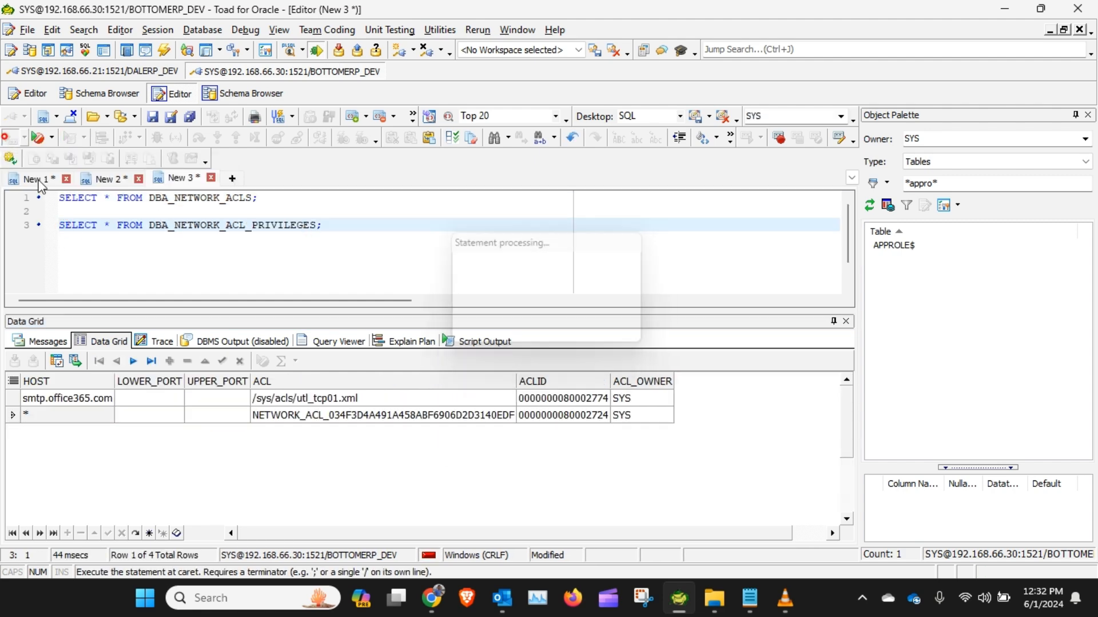
{"action": "left_click", "coordinate": [128, 438]}
{"action": "left_click", "coordinate": [445, 433]}
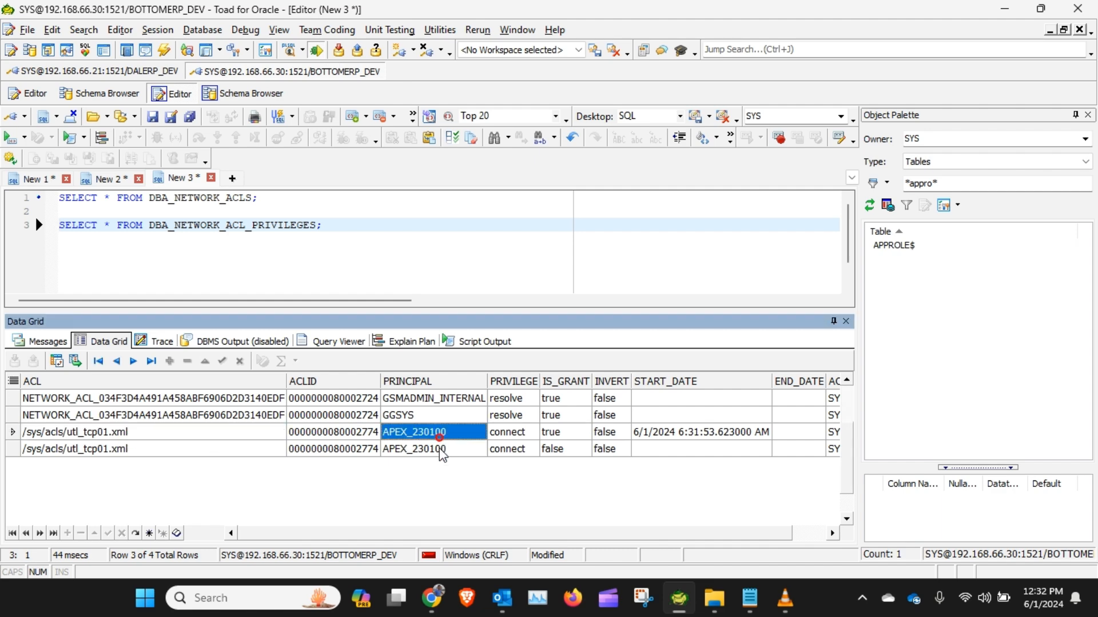
Step: Open a Remote Desktop connection to the database server 192.168.66.30
{"action": "left_click", "coordinate": [1004, 10]}
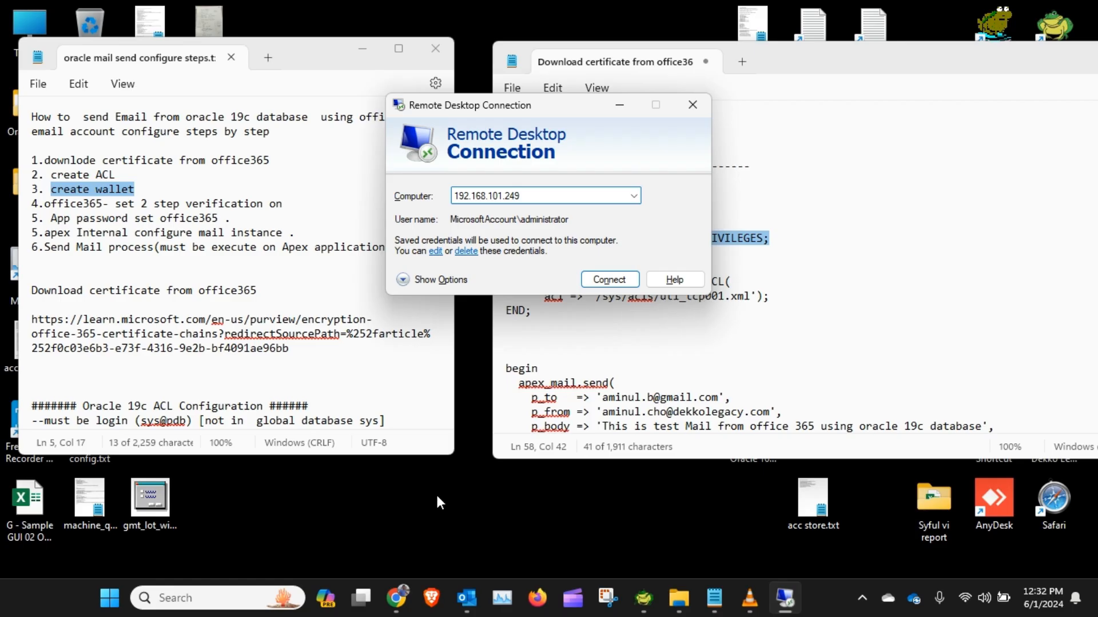
{"action": "key", "text": "BackSpace"}
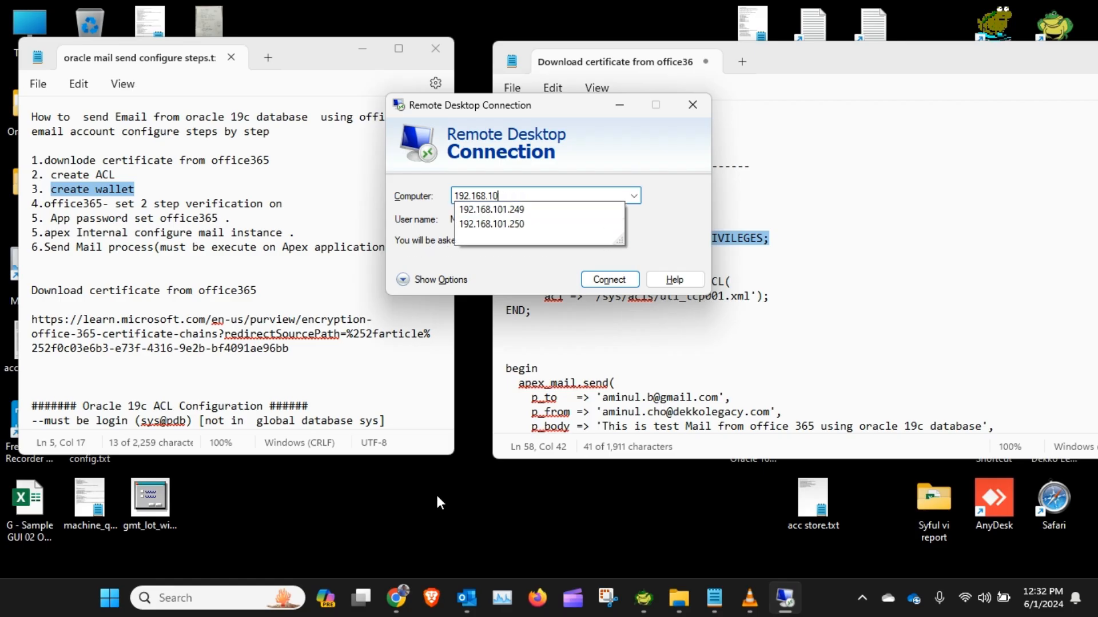
{"action": "key", "text": "BackSpace"}
{"action": "key", "text": "BackSpace"}
{"action": "type", "text": "66"}
{"action": "key", "text": "Return"}
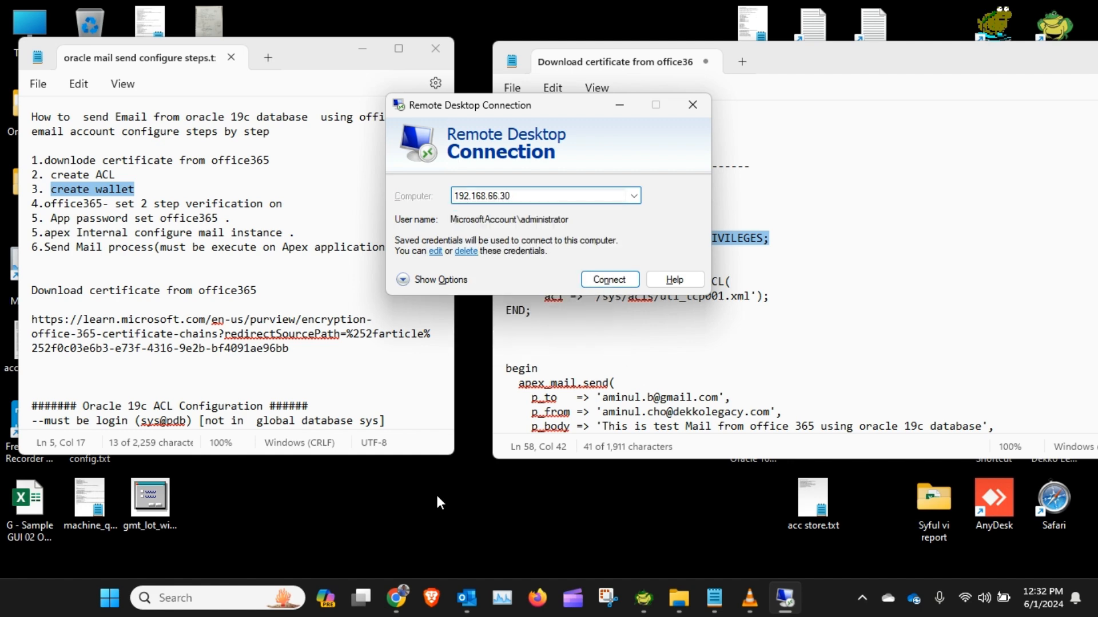
{"action": "key", "text": "Return"}
{"action": "left_click", "coordinate": [585, 331]}
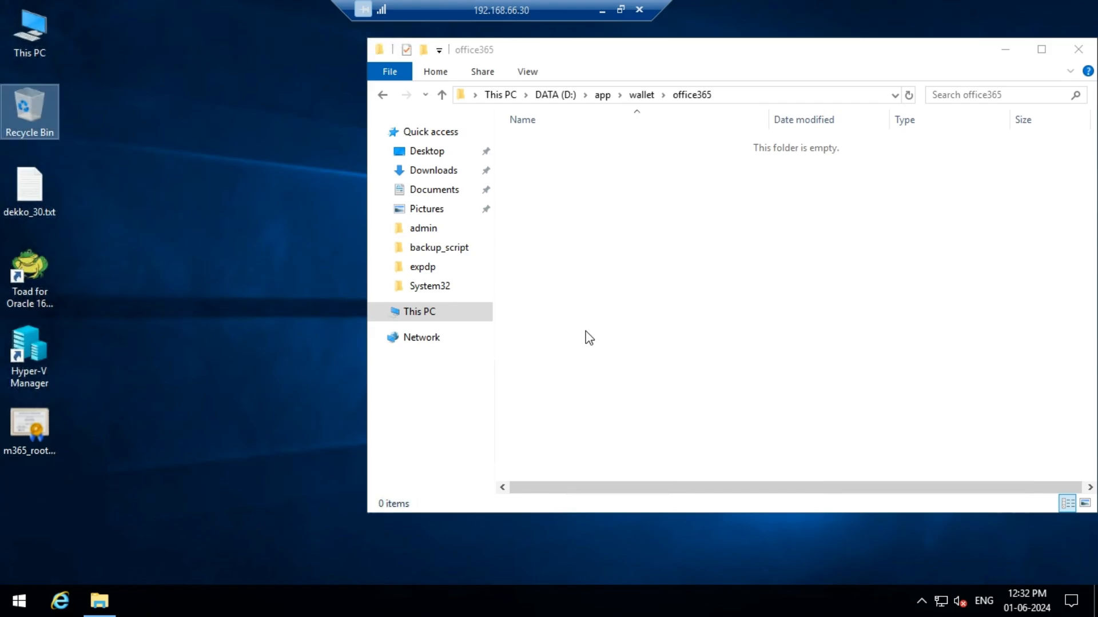
{"action": "right_click", "coordinate": [234, 218]}
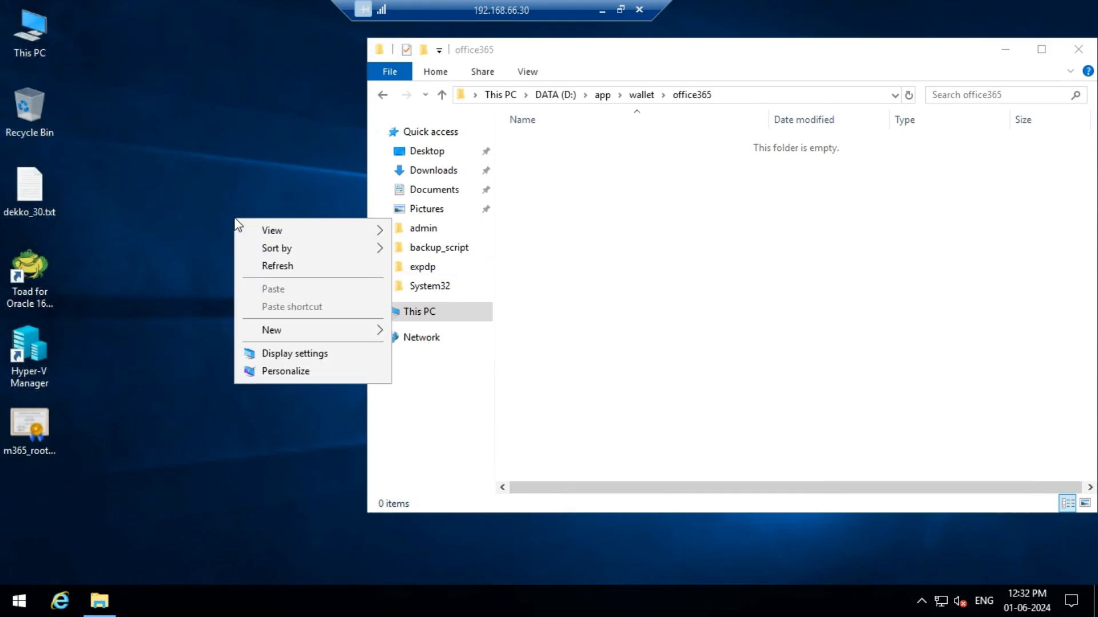
{"action": "left_click", "coordinate": [277, 266]}
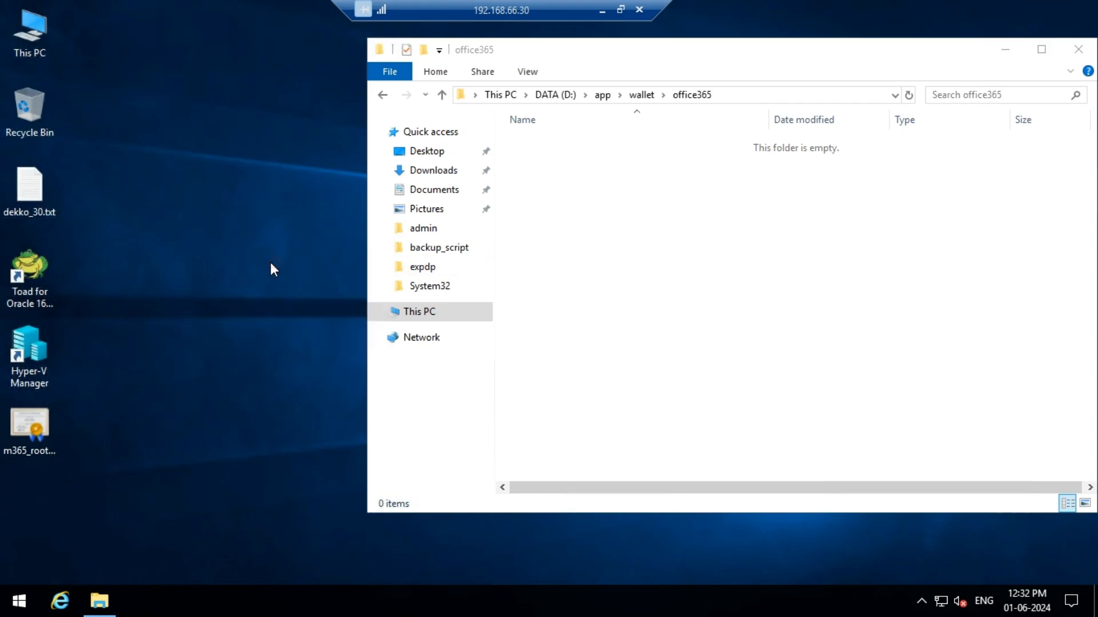
Step: Copy the downloaded m365_root_certs_20220331.p7b certificate from the local Downloads folder onto the remote server's desktop
{"action": "left_click", "coordinate": [603, 8]}
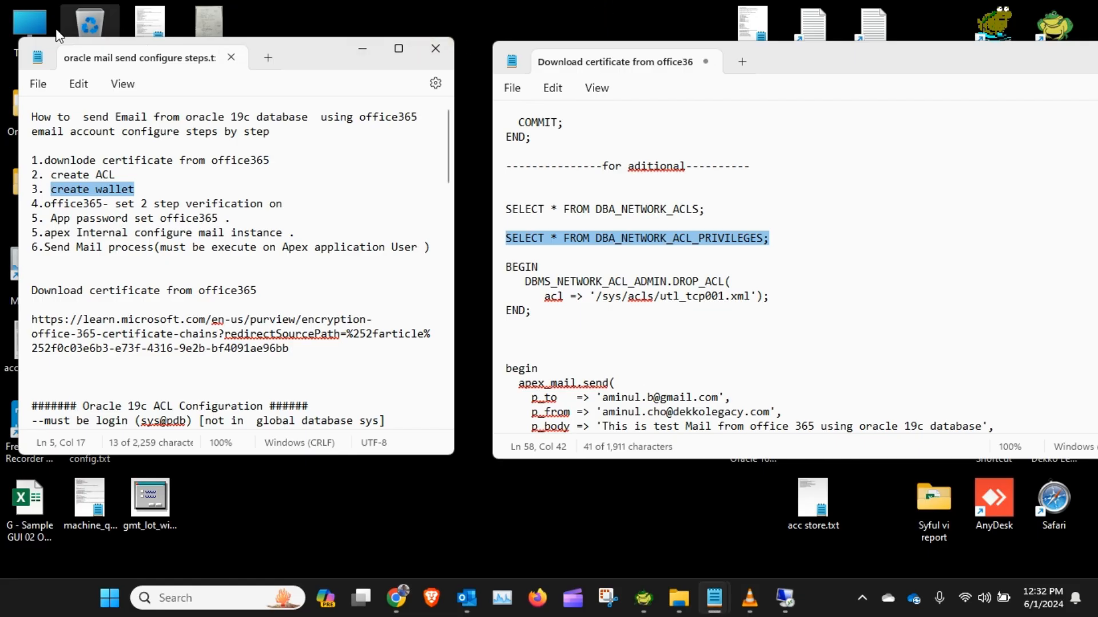
{"action": "double_click", "coordinate": [42, 20]}
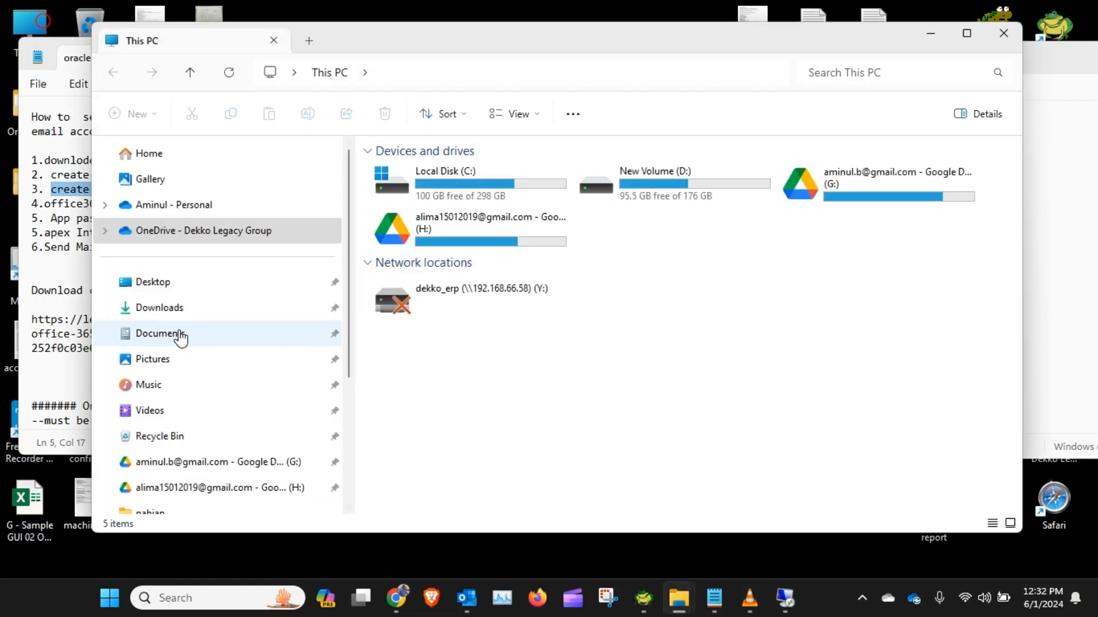
{"action": "left_click", "coordinate": [165, 308]}
{"action": "left_click", "coordinate": [456, 172]}
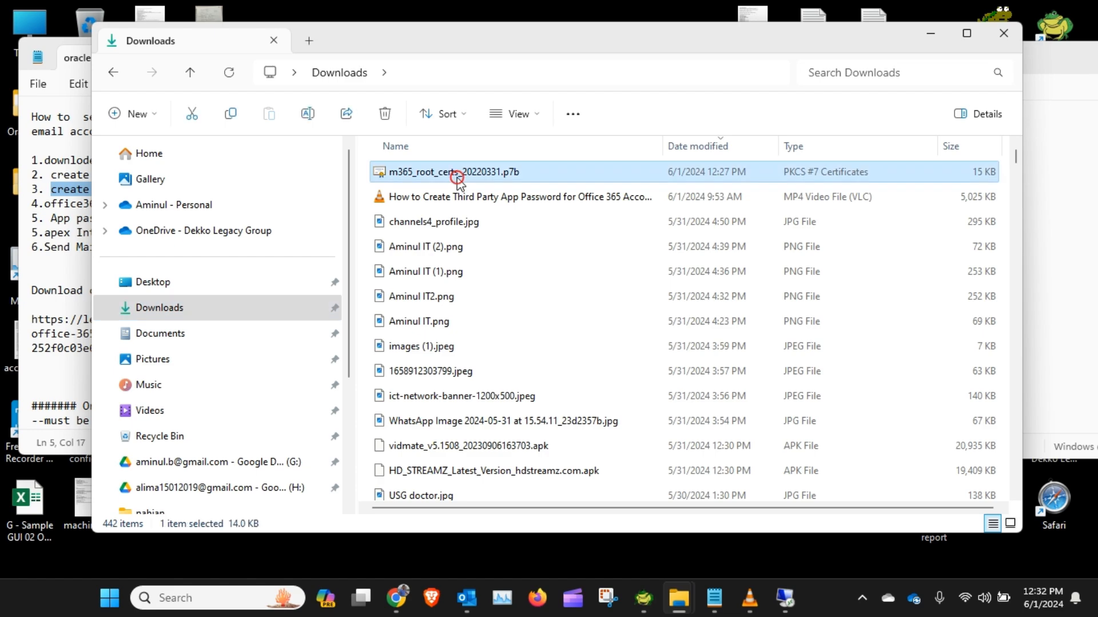
{"action": "left_click", "coordinate": [786, 598]}
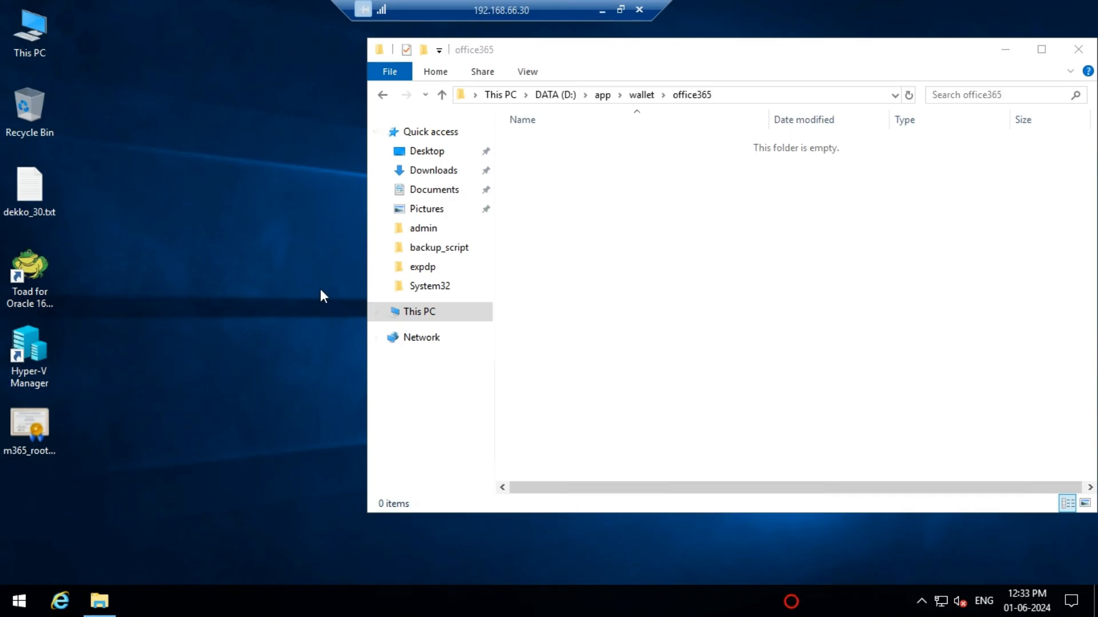
{"action": "left_click", "coordinate": [245, 265]}
{"action": "key", "text": "ctrl+v"}
{"action": "left_click", "coordinate": [482, 269]}
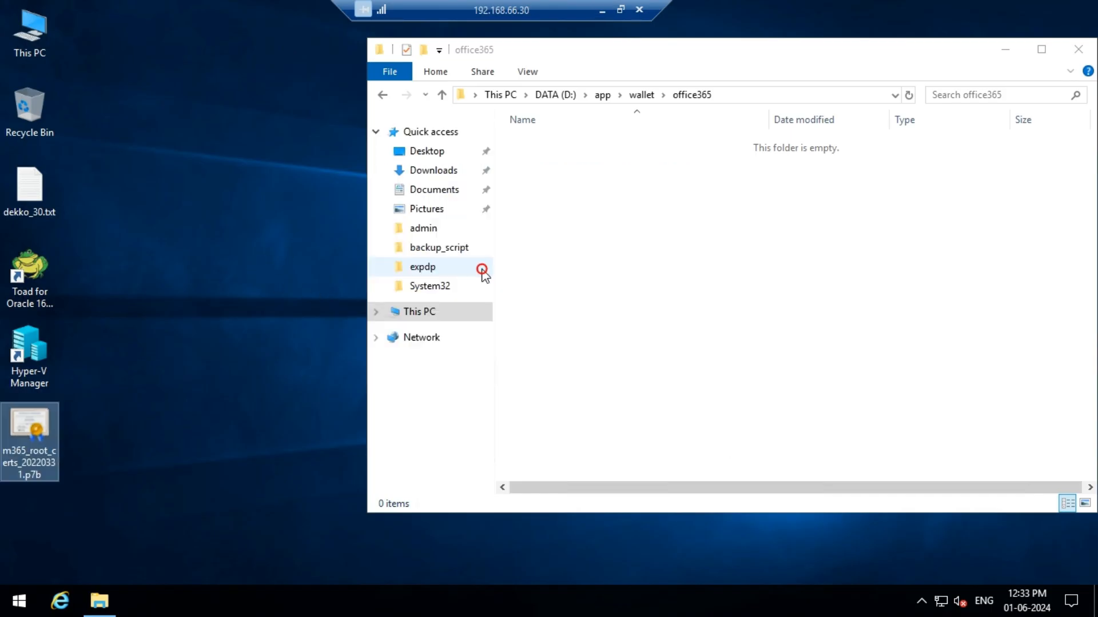
Step: Browse the remote server's file system to the D:\app\wallet\office365 folder
{"action": "left_click", "coordinate": [254, 282]}
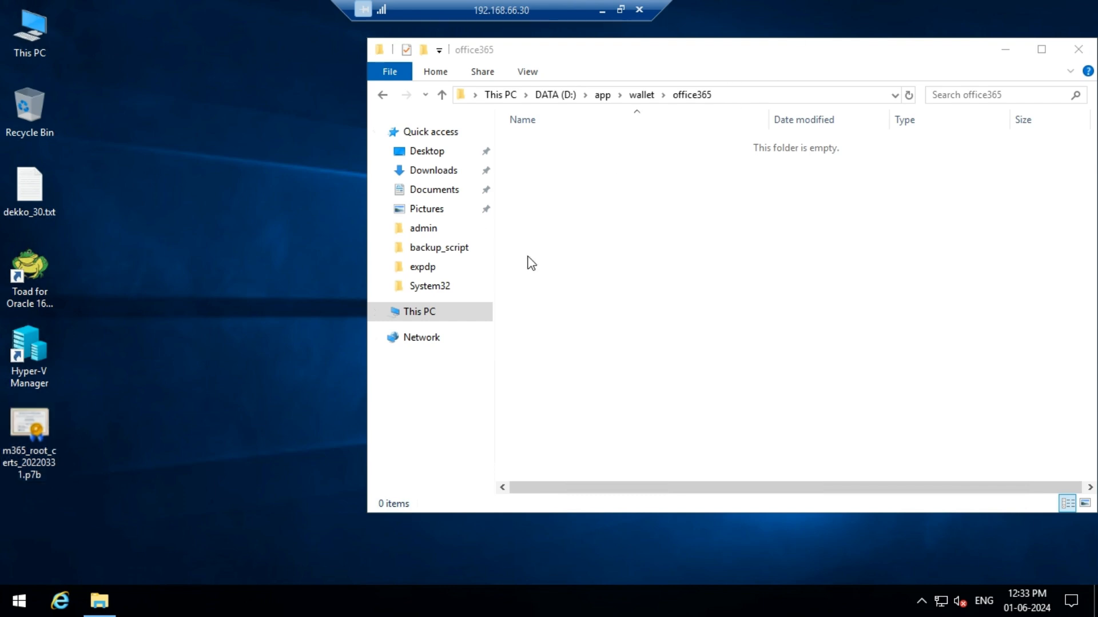
{"action": "left_click", "coordinate": [425, 316]}
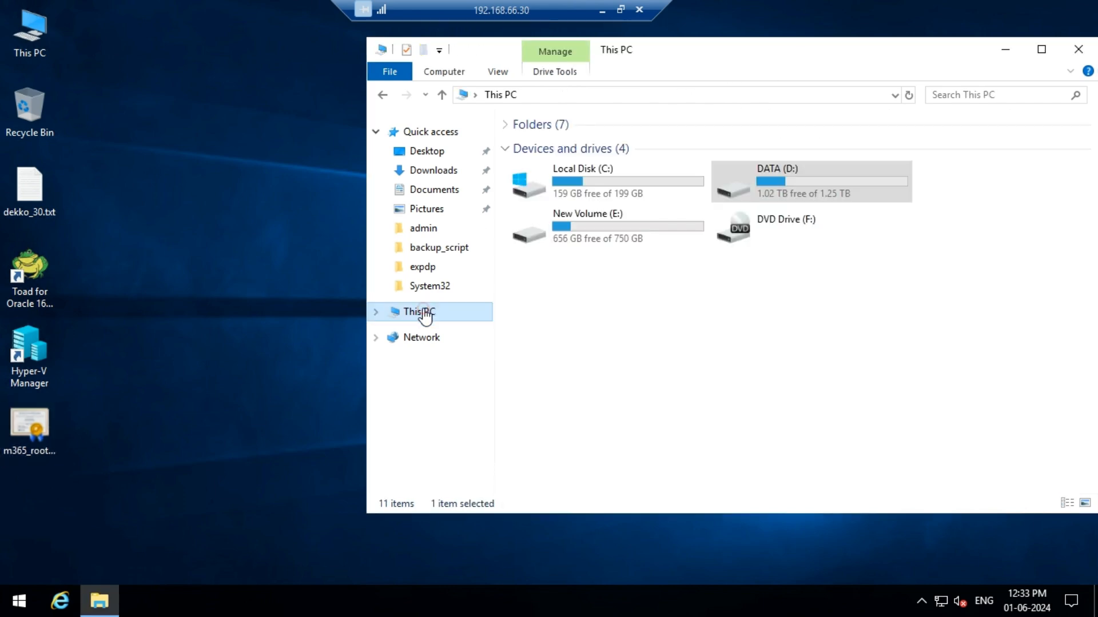
{"action": "double_click", "coordinate": [796, 172]}
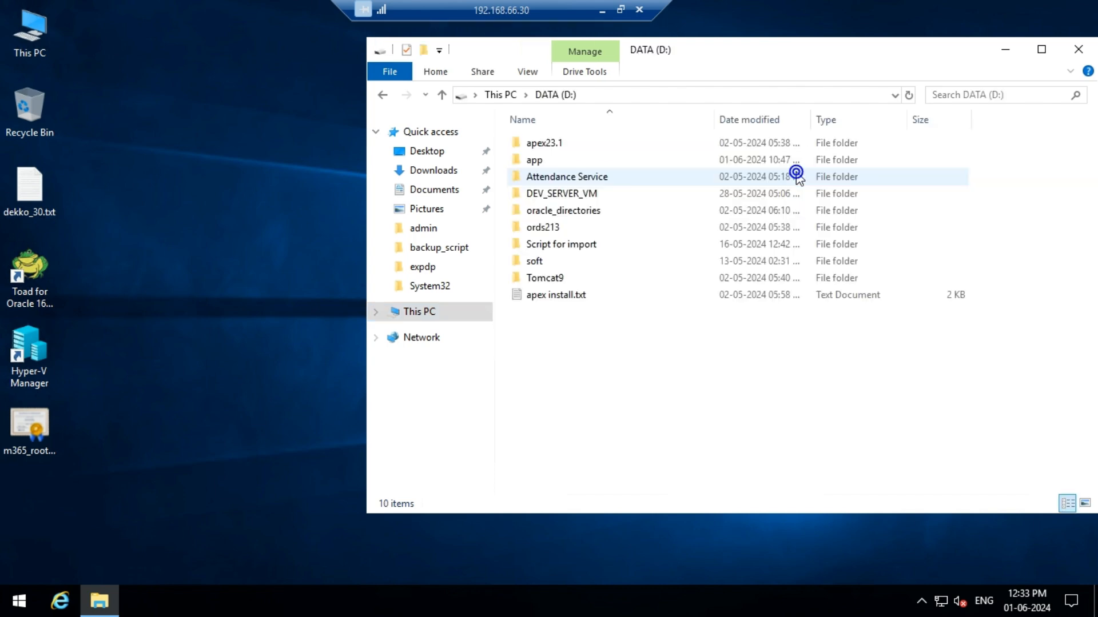
{"action": "double_click", "coordinate": [543, 160]}
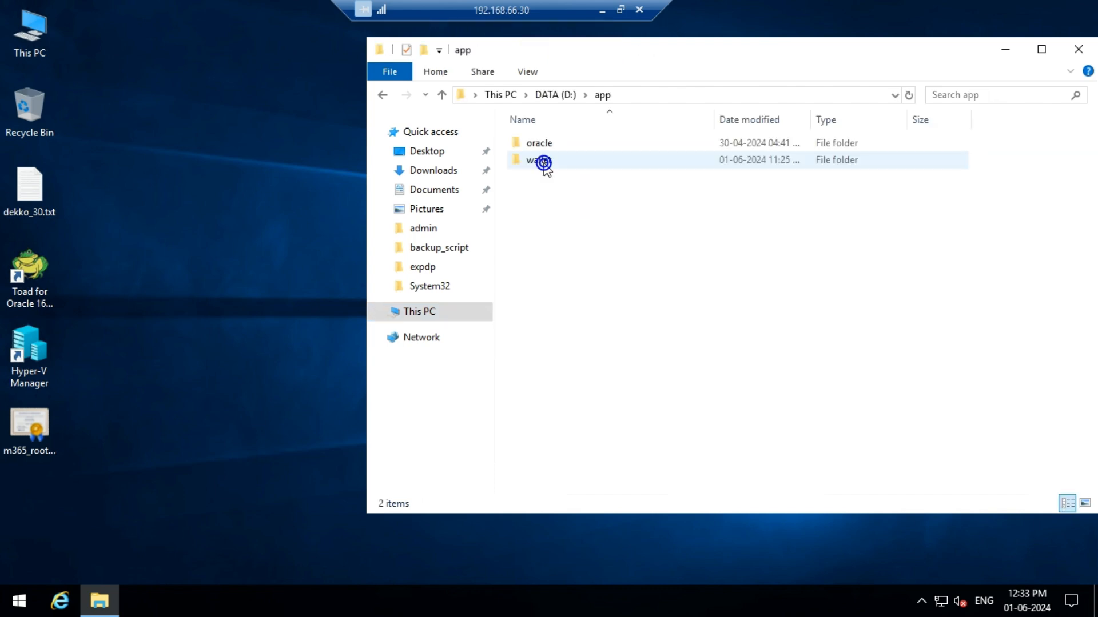
{"action": "double_click", "coordinate": [543, 162]}
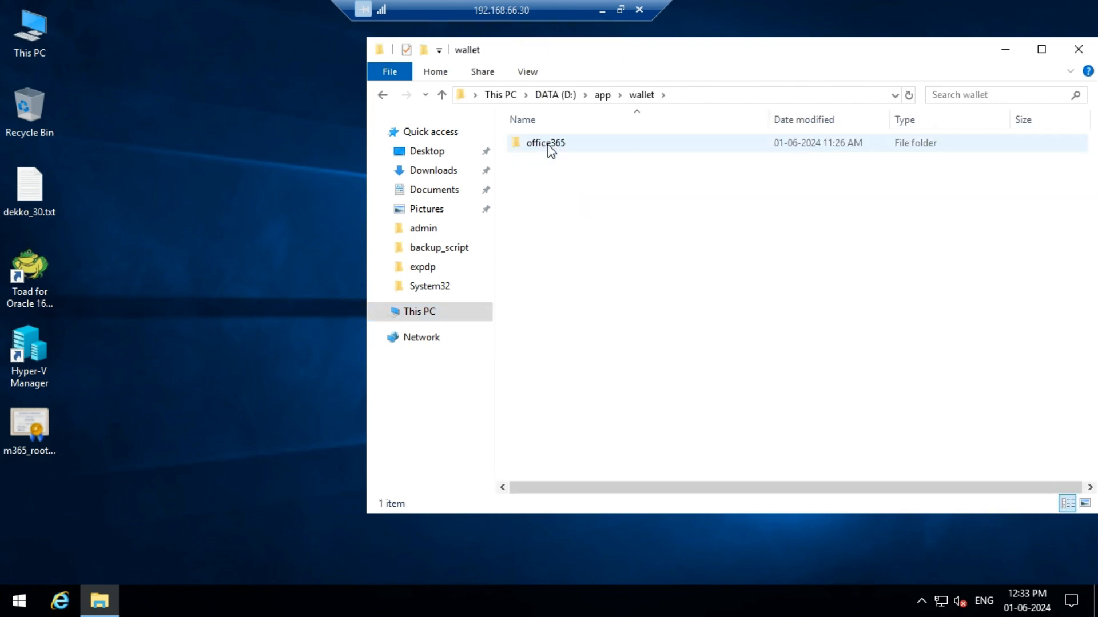
{"action": "double_click", "coordinate": [549, 147]}
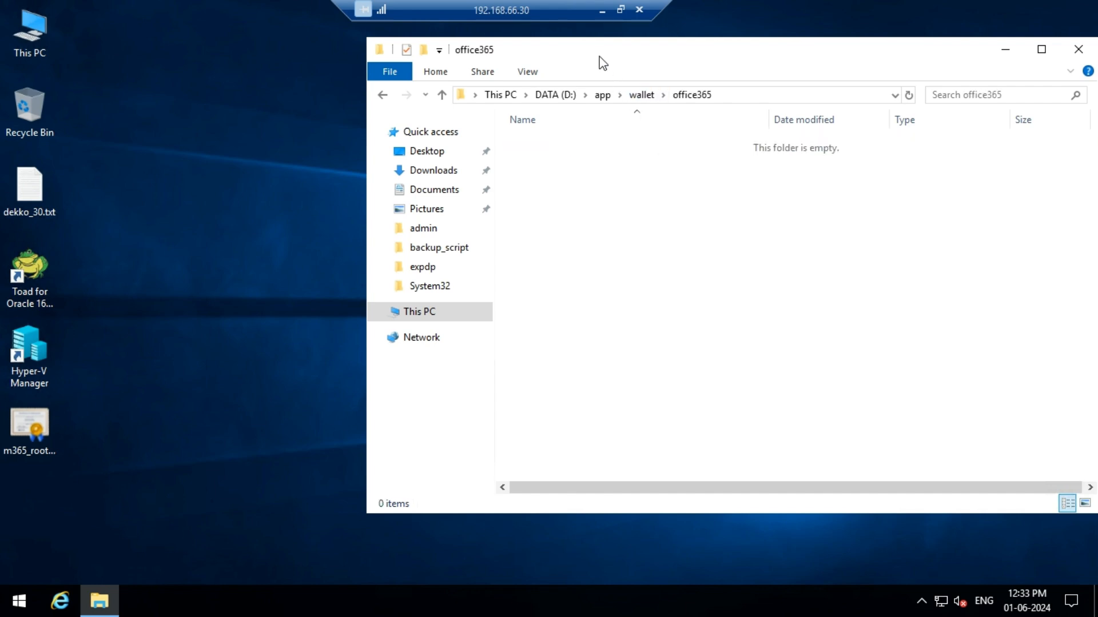
Step: Launch Oracle Wallet Manager from the Oracle - OraDB19Home1 program group on the remote server
{"action": "left_click_drag", "start_coordinate": [598, 61], "coordinate": [746, 68]}
{"action": "left_click", "coordinate": [766, 50]}
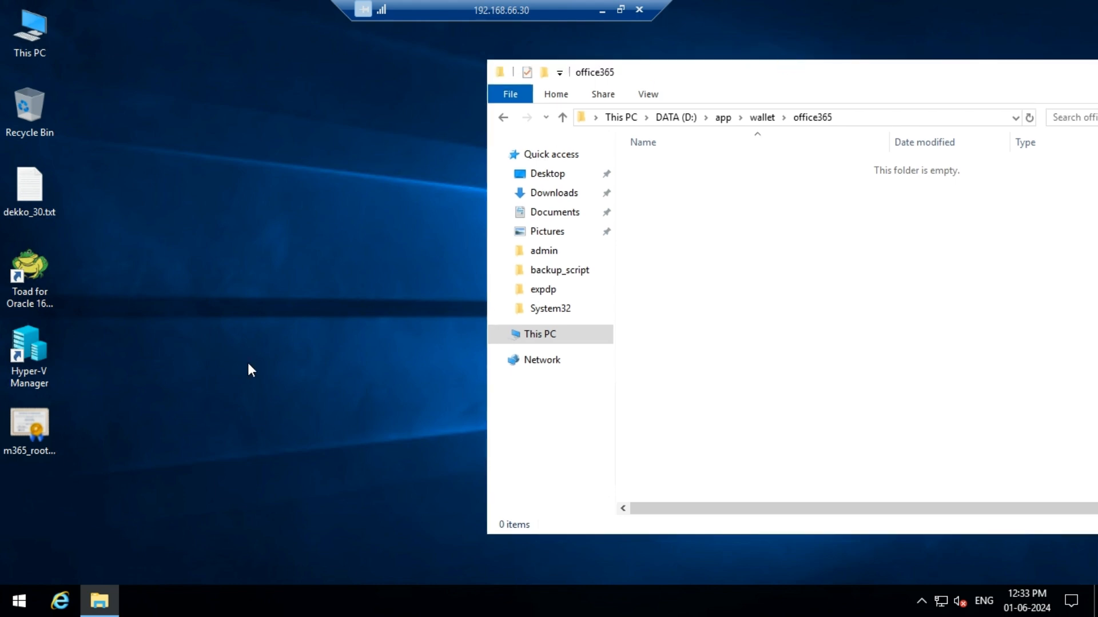
{"action": "left_click", "coordinate": [19, 603]}
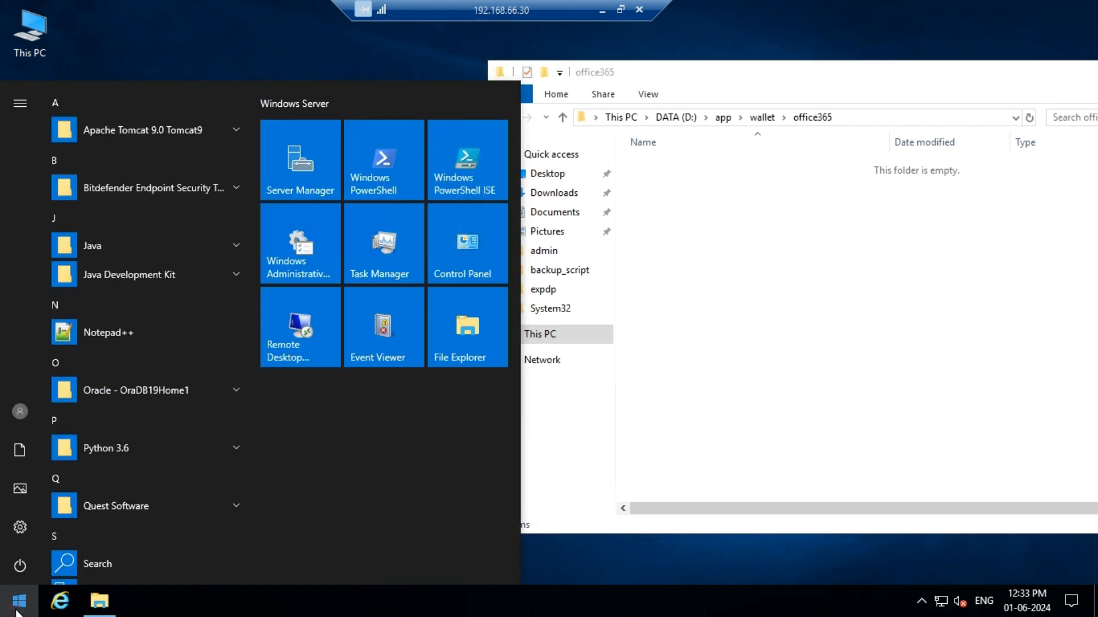
{"action": "left_click", "coordinate": [232, 390]}
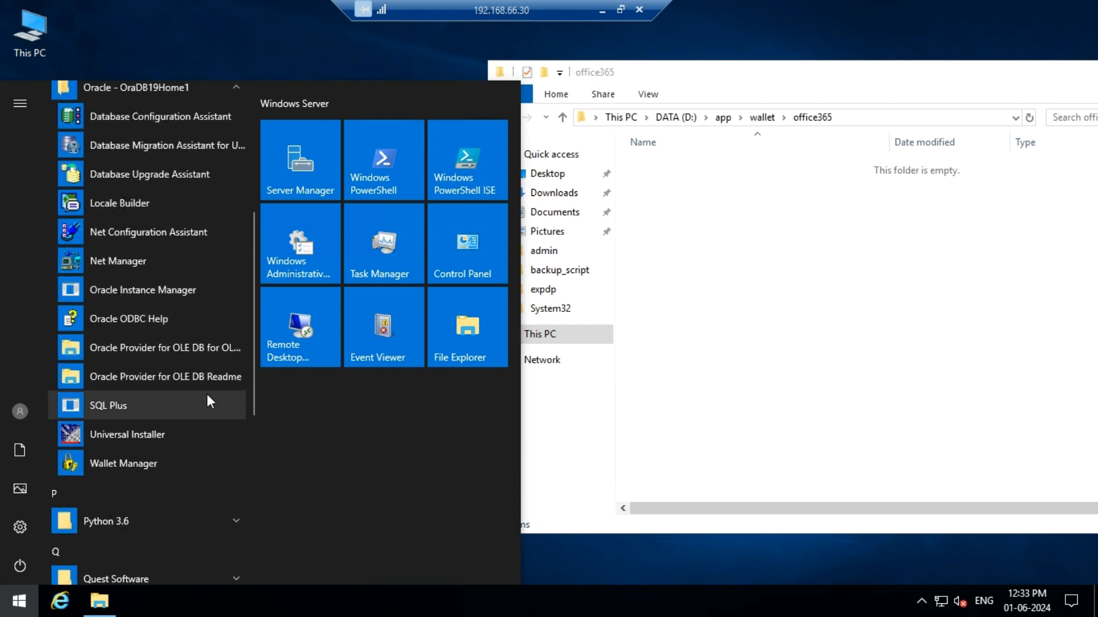
{"action": "left_click", "coordinate": [102, 466]}
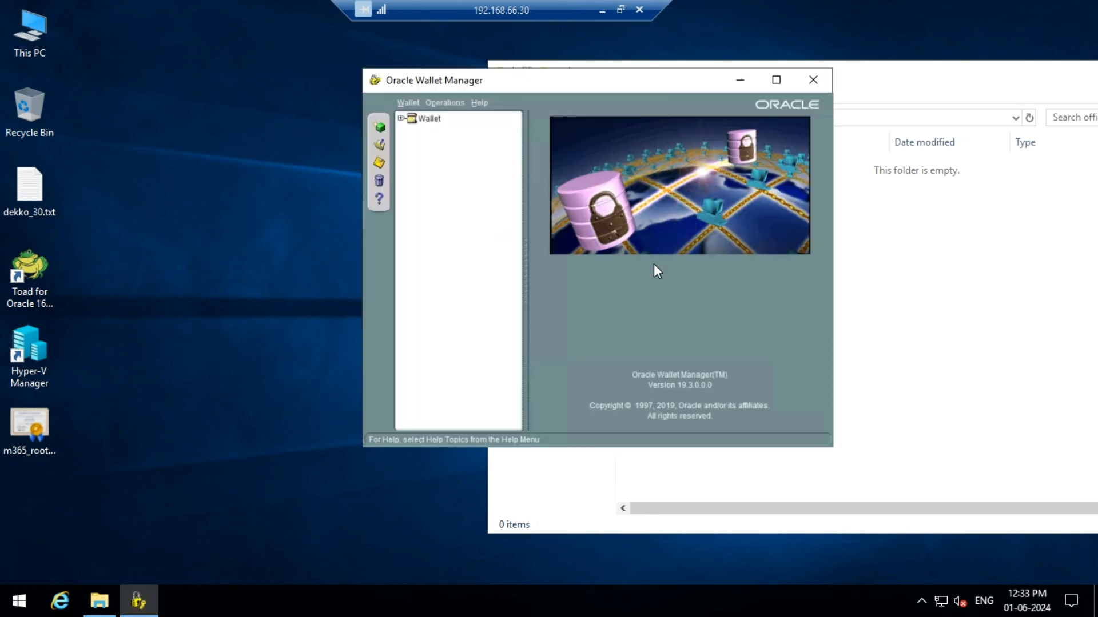
Step: Start creating a new wallet and allow the default wallet directory to be created
{"action": "left_click_drag", "start_coordinate": [601, 78], "coordinate": [476, 64]}
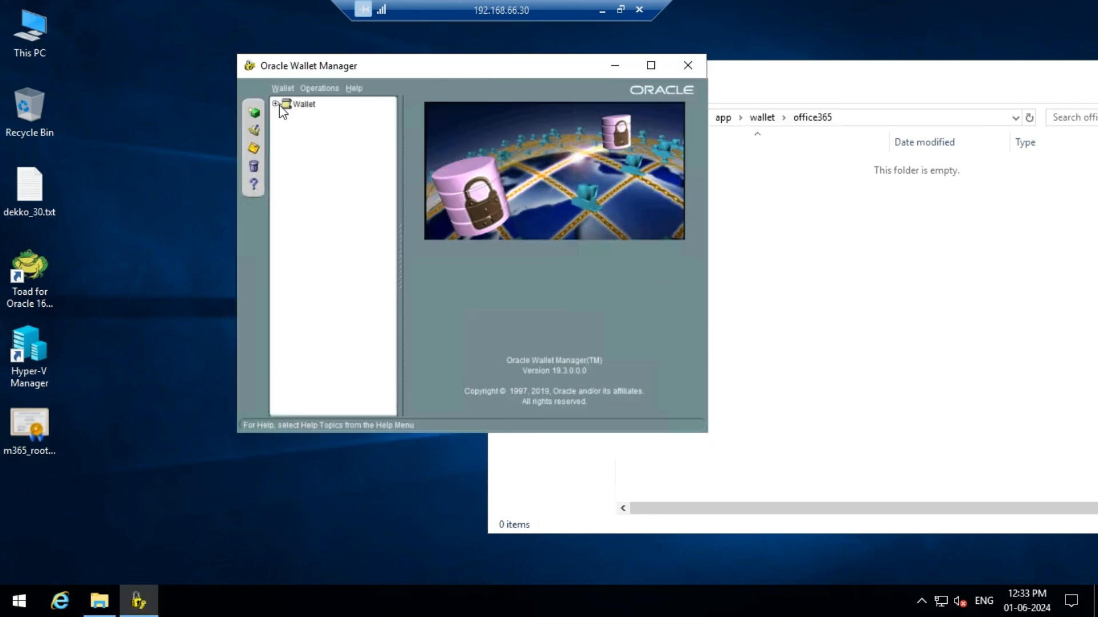
{"action": "left_click", "coordinate": [276, 105]}
{"action": "left_click", "coordinate": [298, 105]}
{"action": "left_click", "coordinate": [254, 112]}
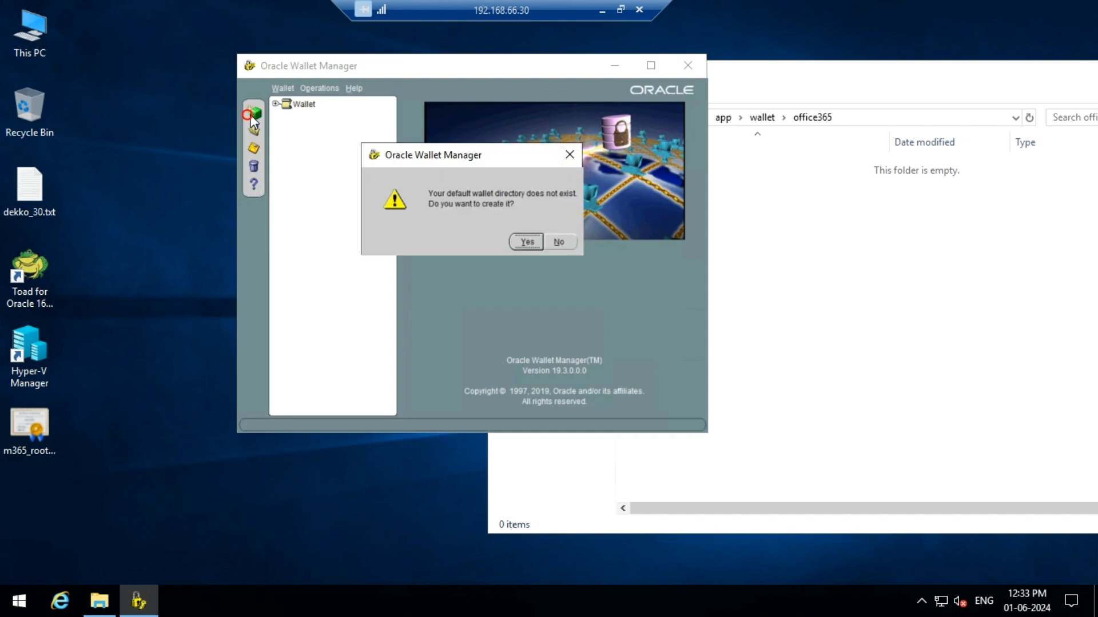
{"action": "left_click", "coordinate": [515, 239]}
{"action": "left_click", "coordinate": [550, 267]}
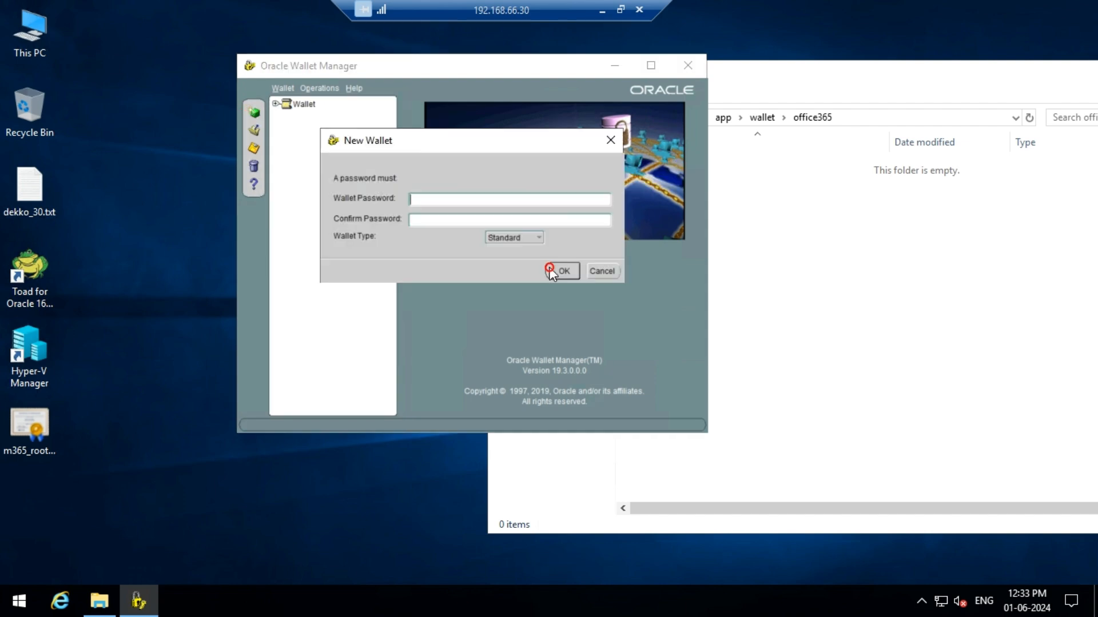
Step: Enter and confirm the wallet password for the new Standard wallet and finish creating it
{"action": "left_click", "coordinate": [444, 199]}
{"action": "left_click", "coordinate": [443, 219]}
{"action": "type", "text": "****"}
{"action": "left_click", "coordinate": [565, 273]}
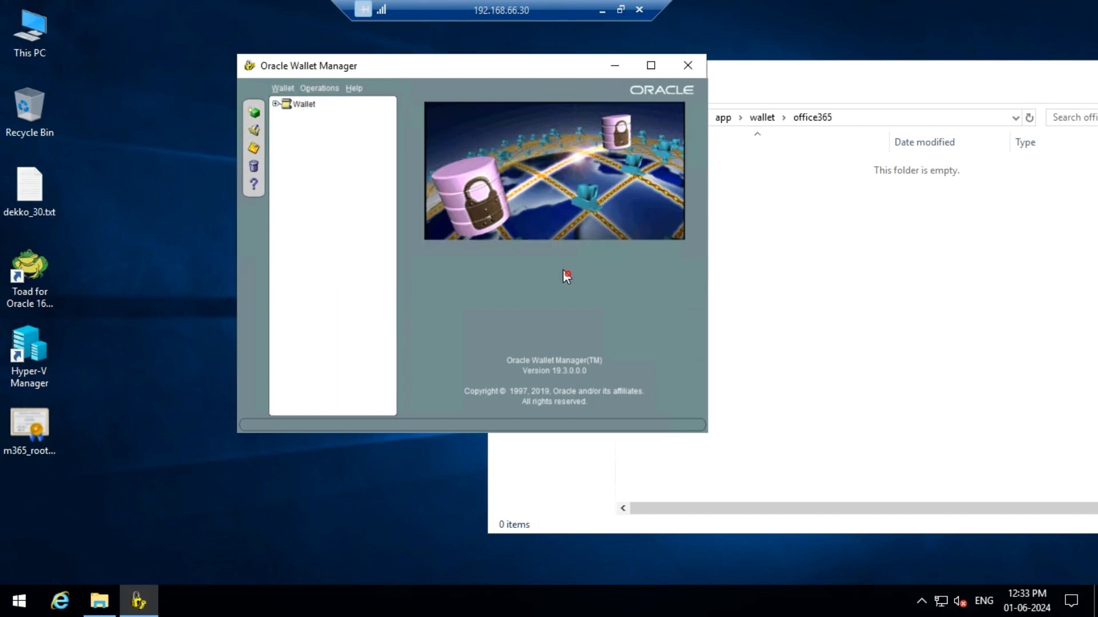
{"action": "left_click", "coordinate": [547, 238]}
{"action": "left_click", "coordinate": [619, 304]}
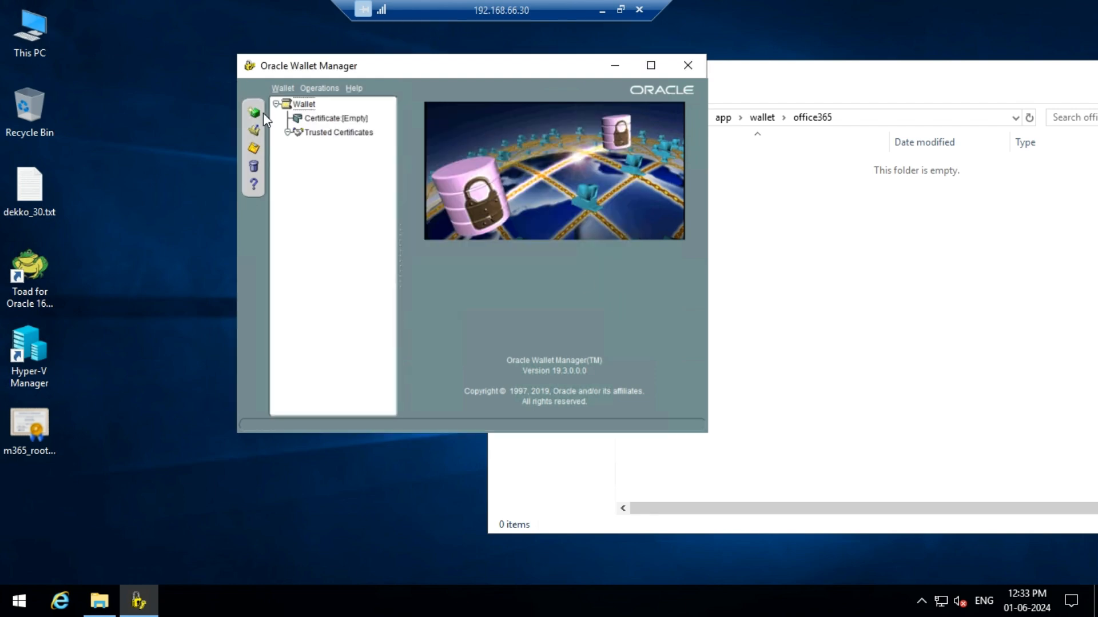
Step: Import the m365_root_certs_20220331.p7b file from the Desktop into the wallet's Trusted Certificates
{"action": "left_click", "coordinate": [346, 134]}
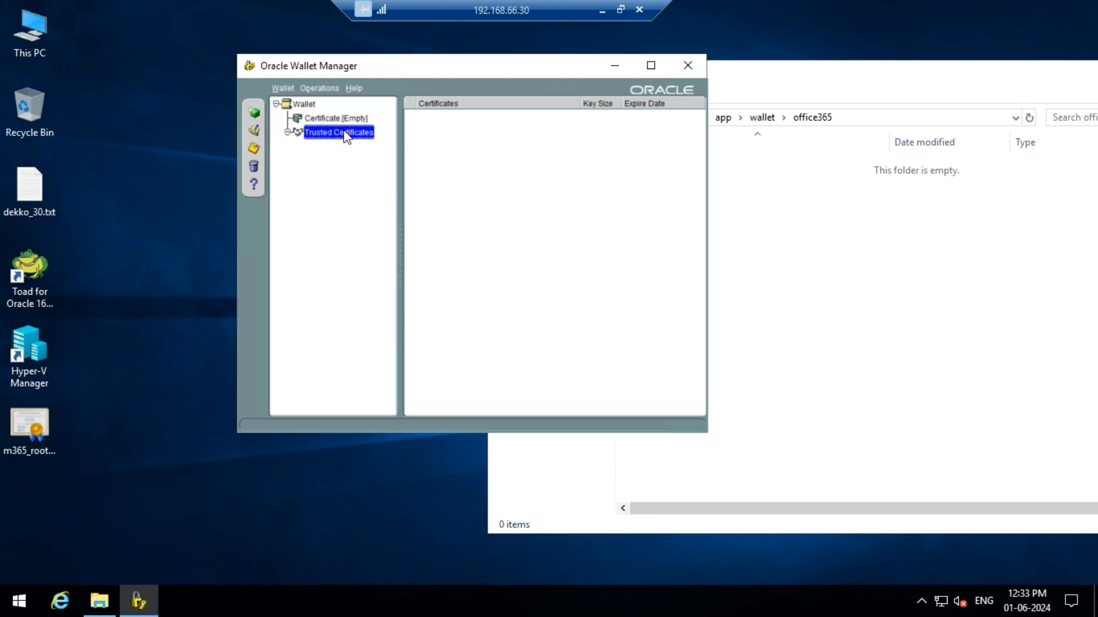
{"action": "right_click", "coordinate": [347, 135]}
{"action": "left_click", "coordinate": [373, 140]}
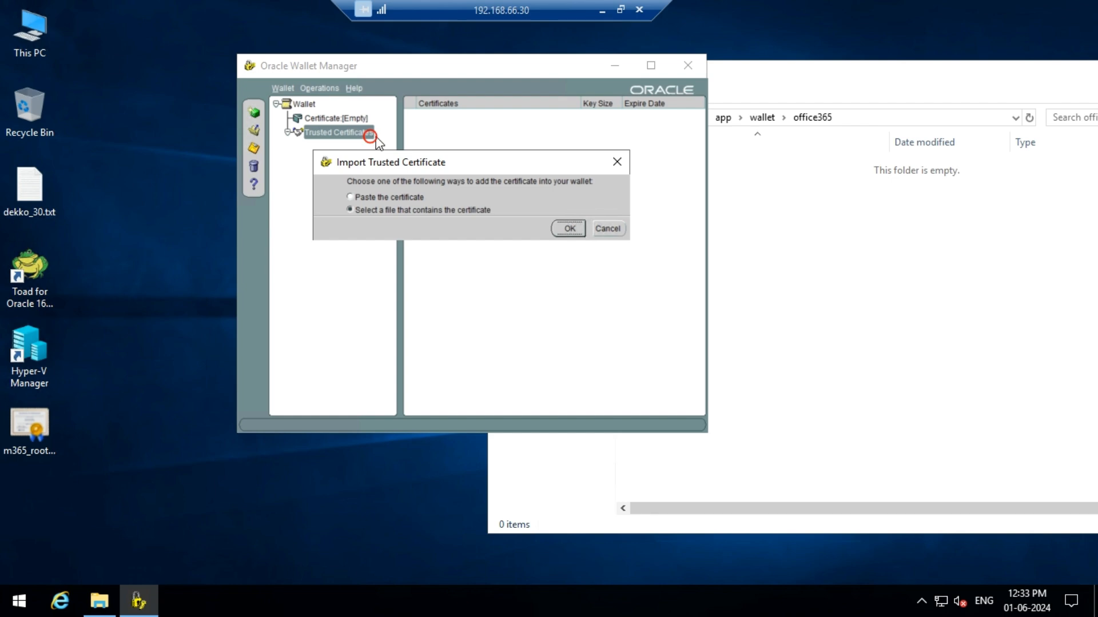
{"action": "left_click", "coordinate": [573, 227]}
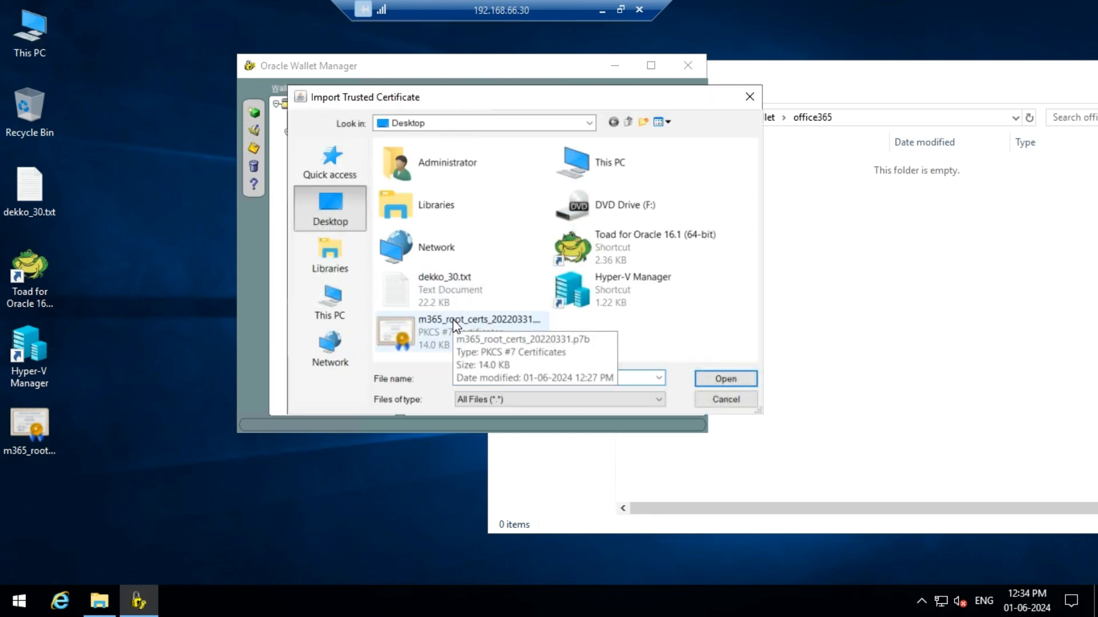
{"action": "double_click", "coordinate": [455, 326]}
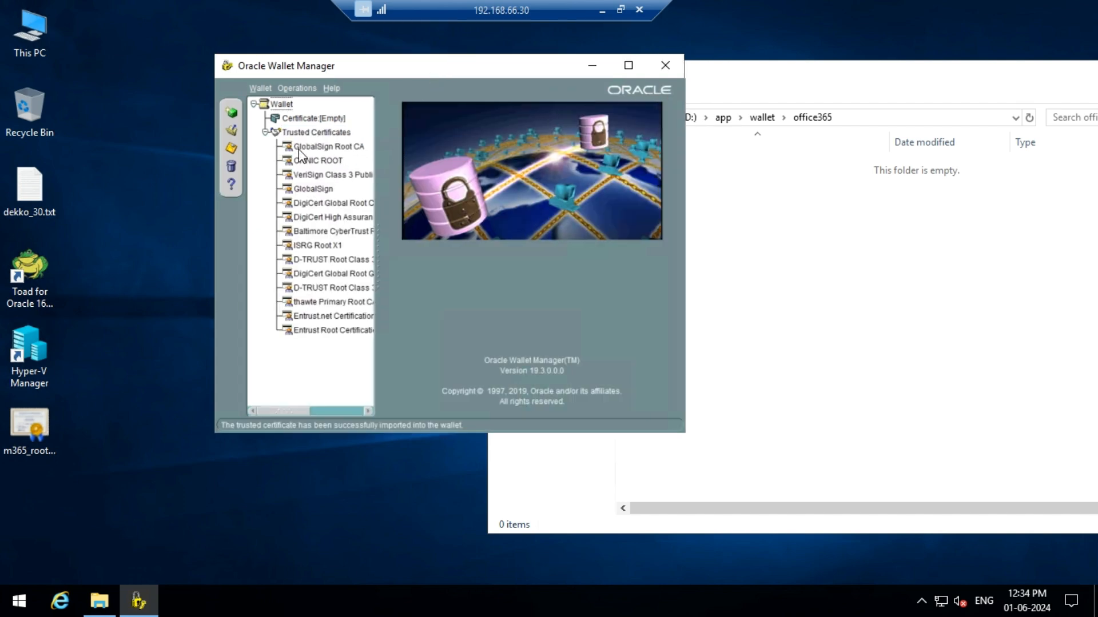
Step: Save the wallet as a copy in the D:\app\wallet\office365 directory
{"action": "left_click", "coordinate": [260, 87]}
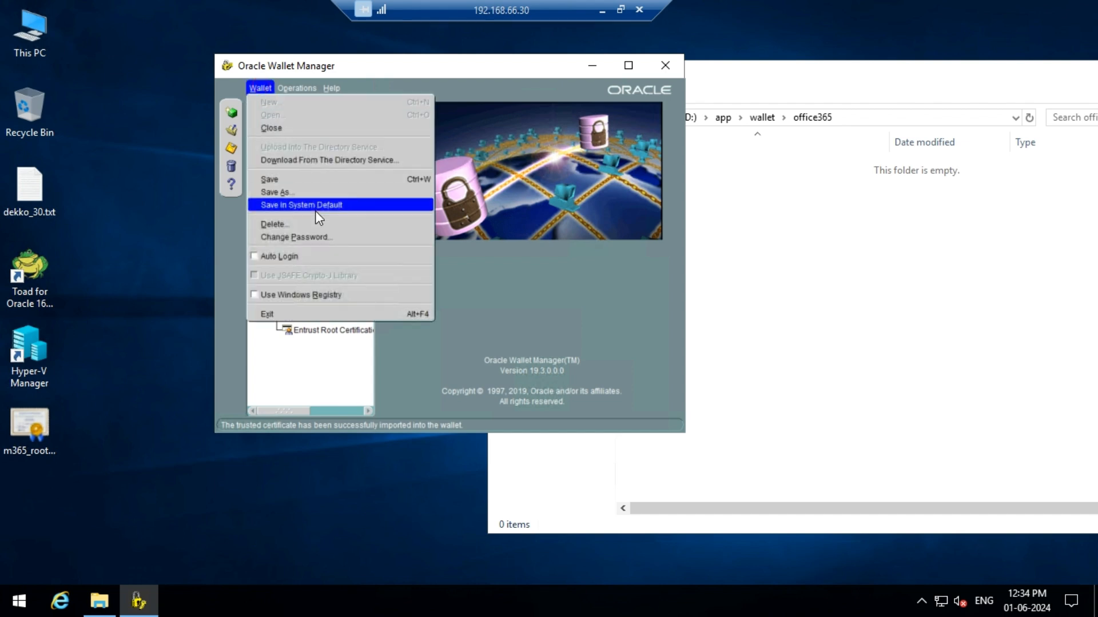
{"action": "left_click", "coordinate": [303, 194]}
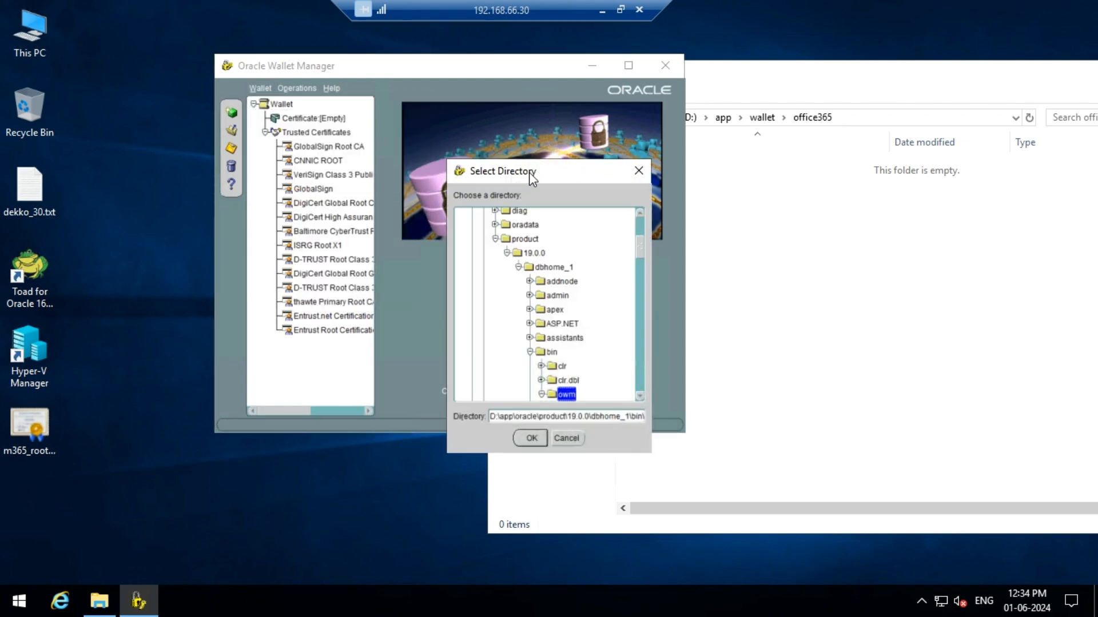
{"action": "left_click_drag", "start_coordinate": [529, 172], "coordinate": [476, 160]}
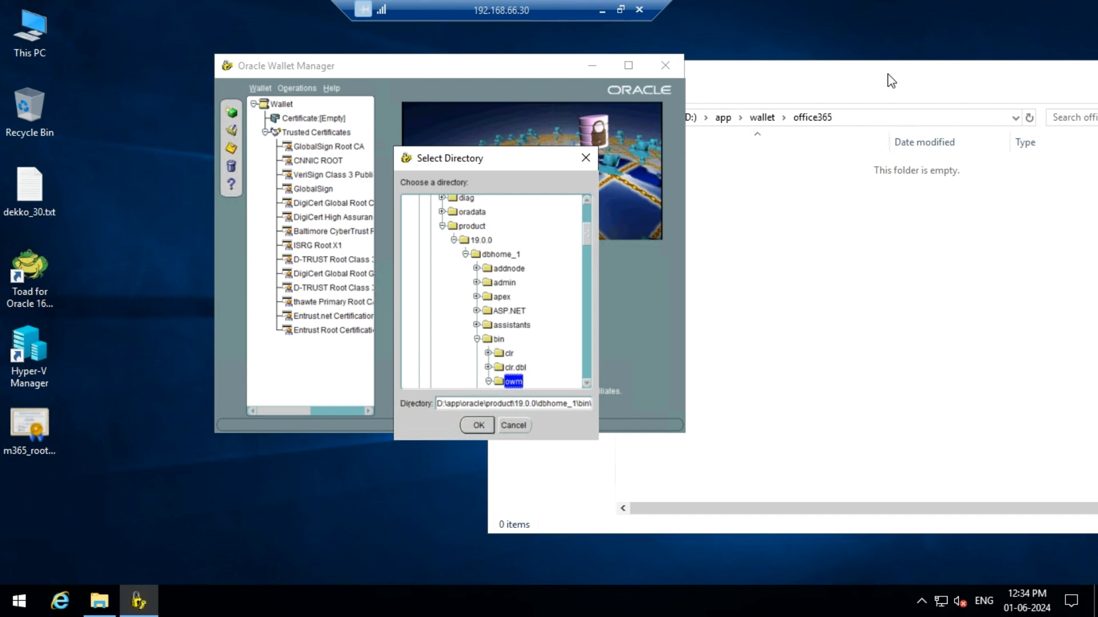
{"action": "left_click", "coordinate": [443, 226]}
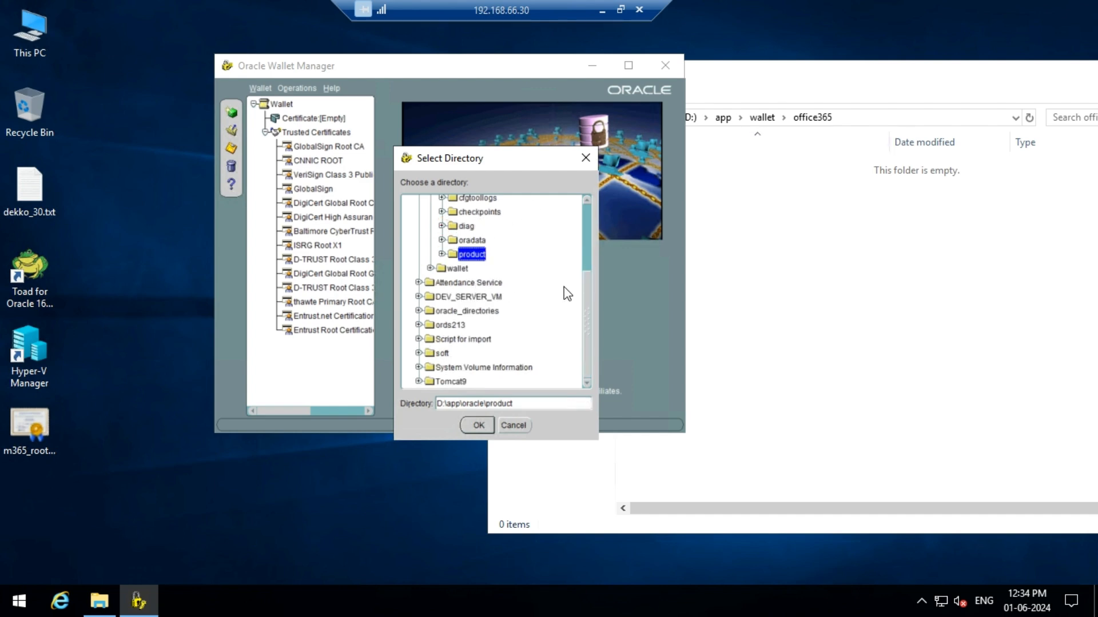
{"action": "left_click_drag", "start_coordinate": [587, 313], "coordinate": [582, 197]}
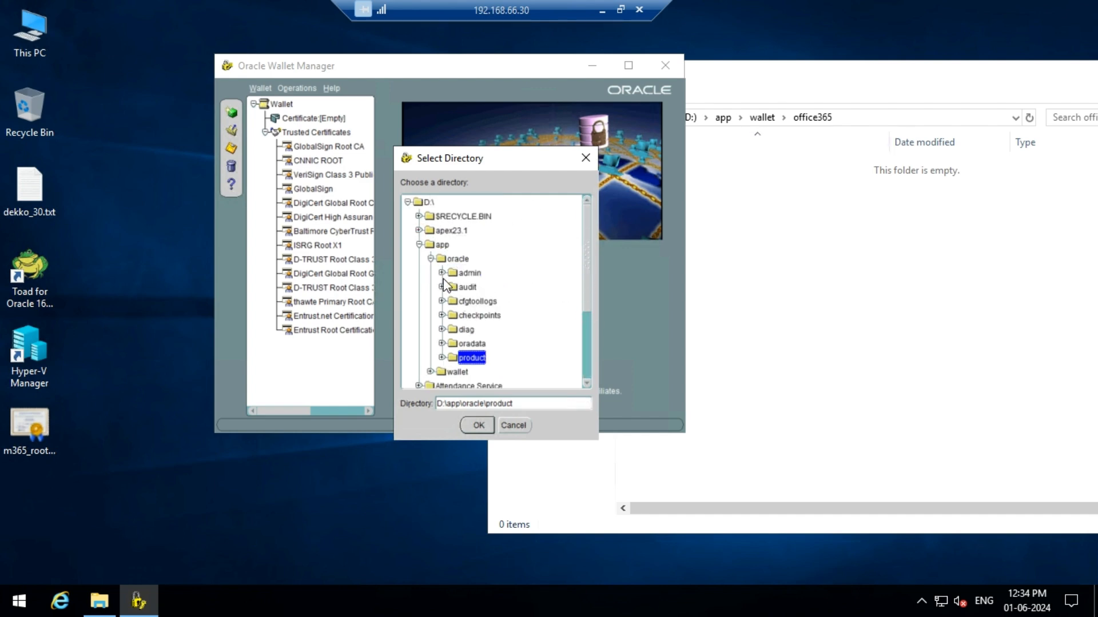
{"action": "left_click", "coordinate": [431, 259]}
{"action": "left_click", "coordinate": [439, 273]}
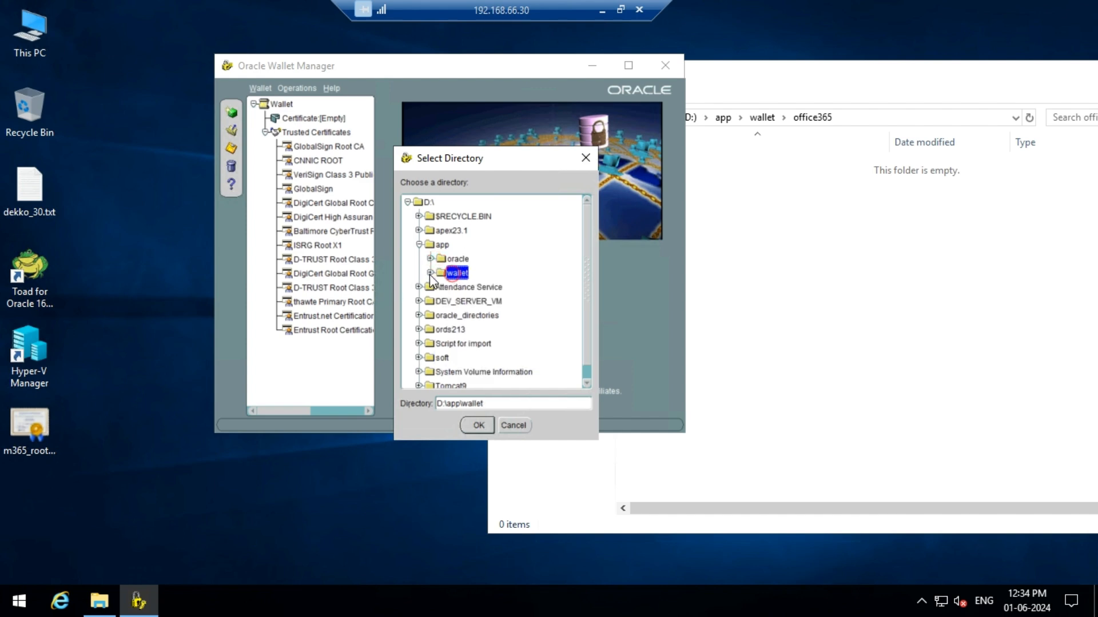
{"action": "left_click", "coordinate": [430, 273]}
{"action": "left_click", "coordinate": [470, 287]}
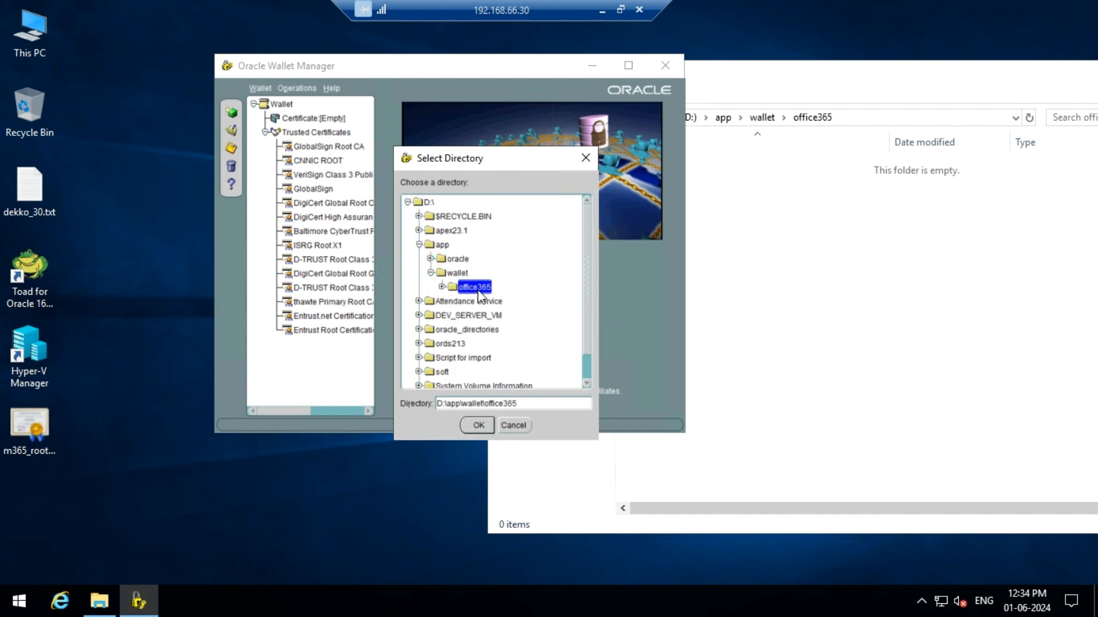
{"action": "left_click", "coordinate": [478, 425]}
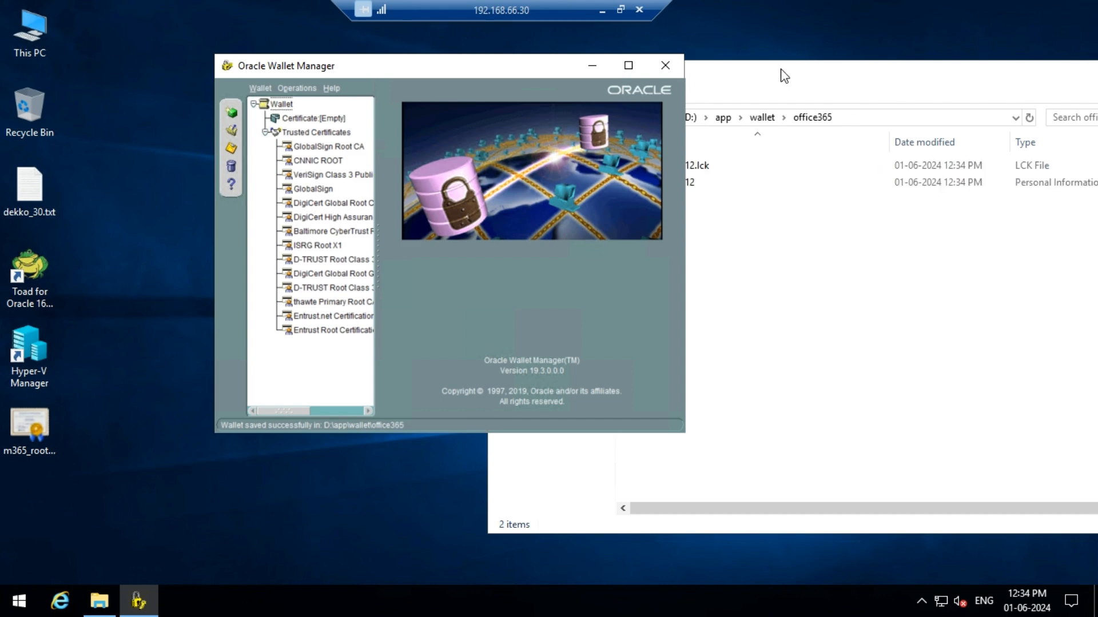
Step: Enable Auto Login for the wallet and save it again
{"action": "left_click_drag", "start_coordinate": [785, 76], "coordinate": [853, 62]}
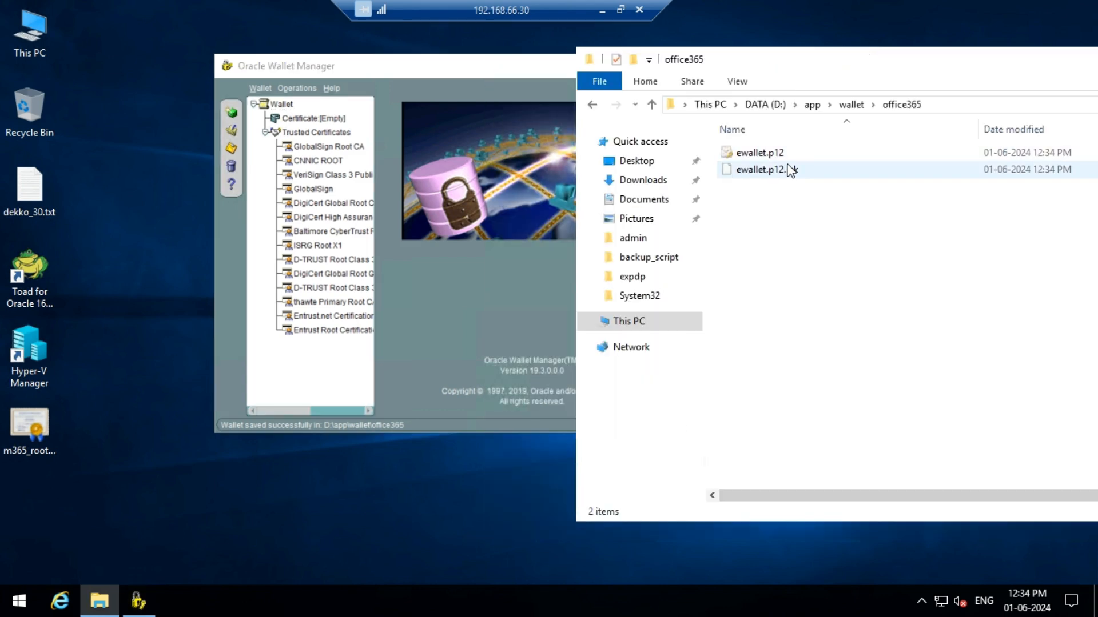
{"action": "left_click", "coordinate": [389, 66]}
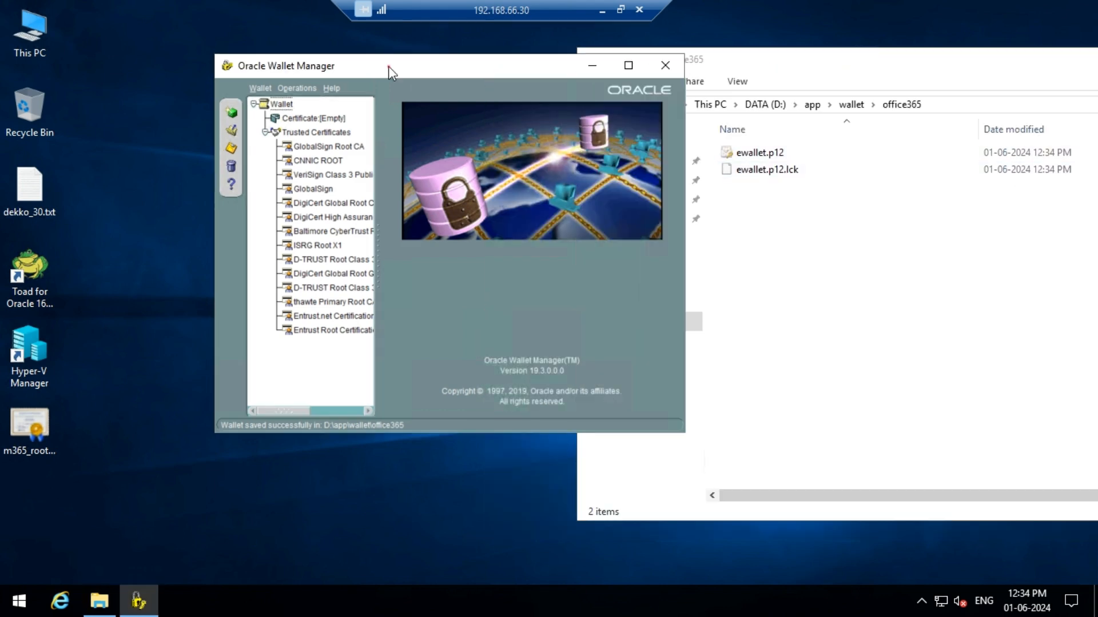
{"action": "left_click", "coordinate": [262, 88]}
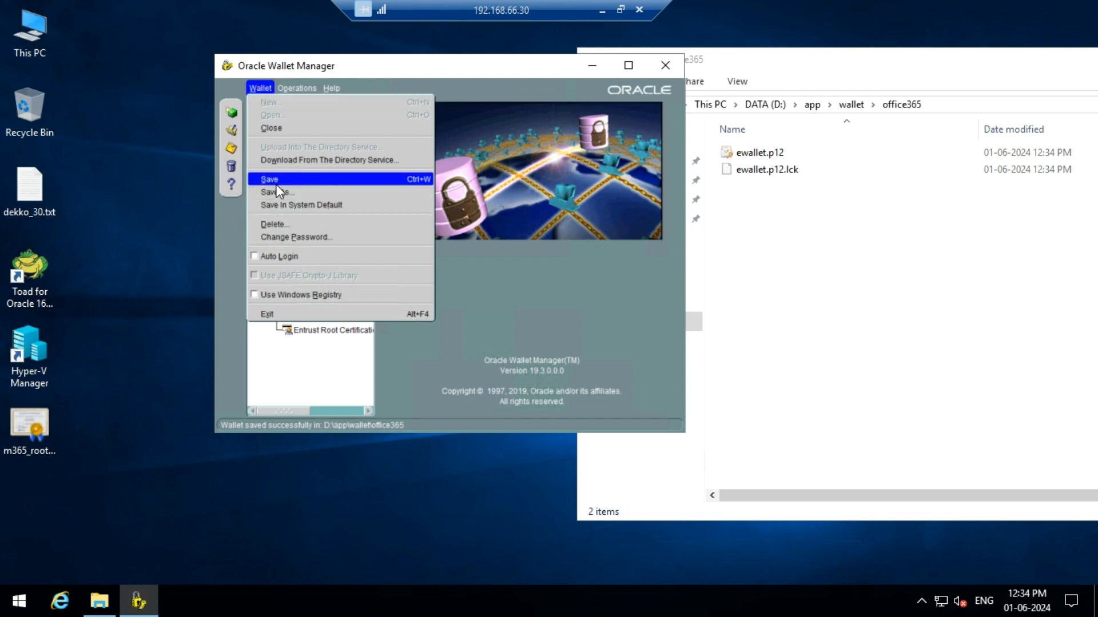
{"action": "left_click", "coordinate": [256, 258]}
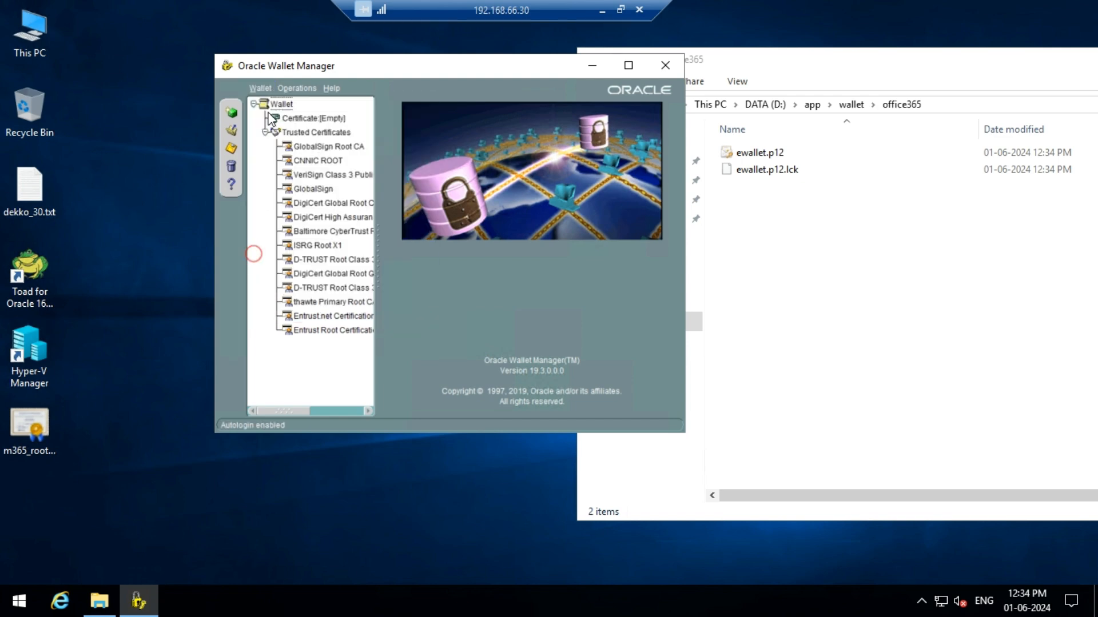
{"action": "left_click", "coordinate": [269, 90]}
{"action": "left_click", "coordinate": [281, 178]}
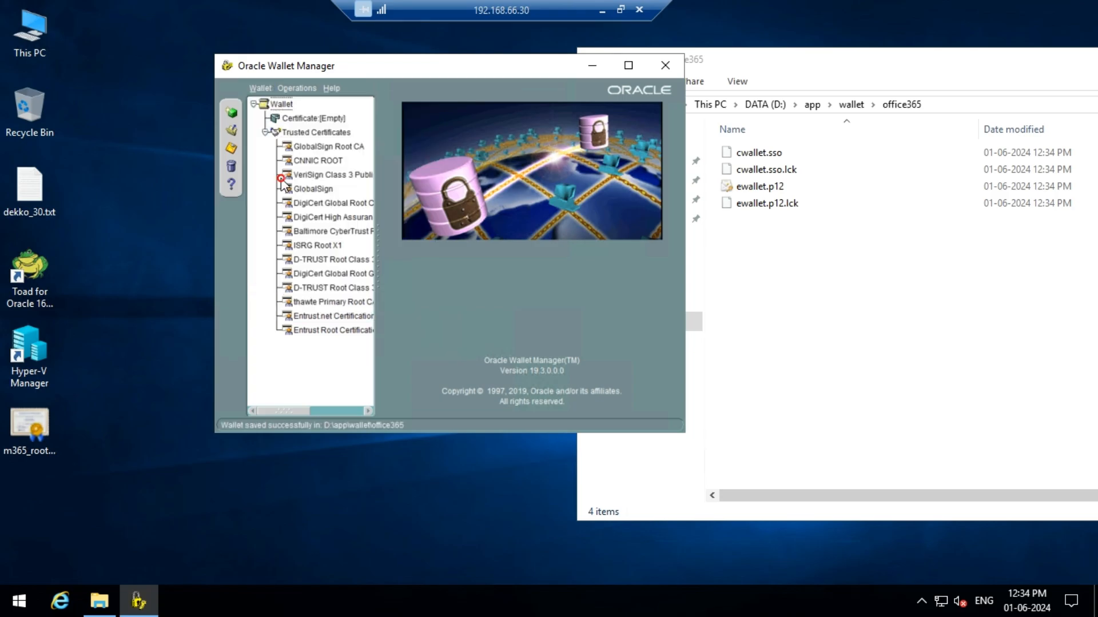
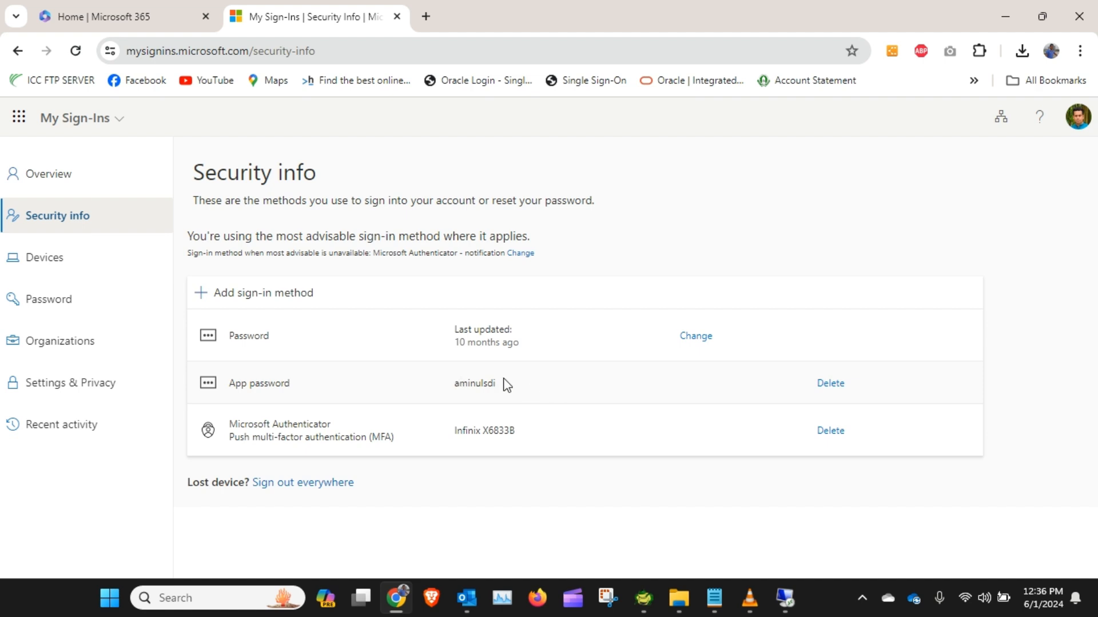
Step: Delete the existing app password from the account's security info sign-in methods
{"action": "left_click", "coordinate": [831, 385]}
{"action": "left_click", "coordinate": [582, 382]}
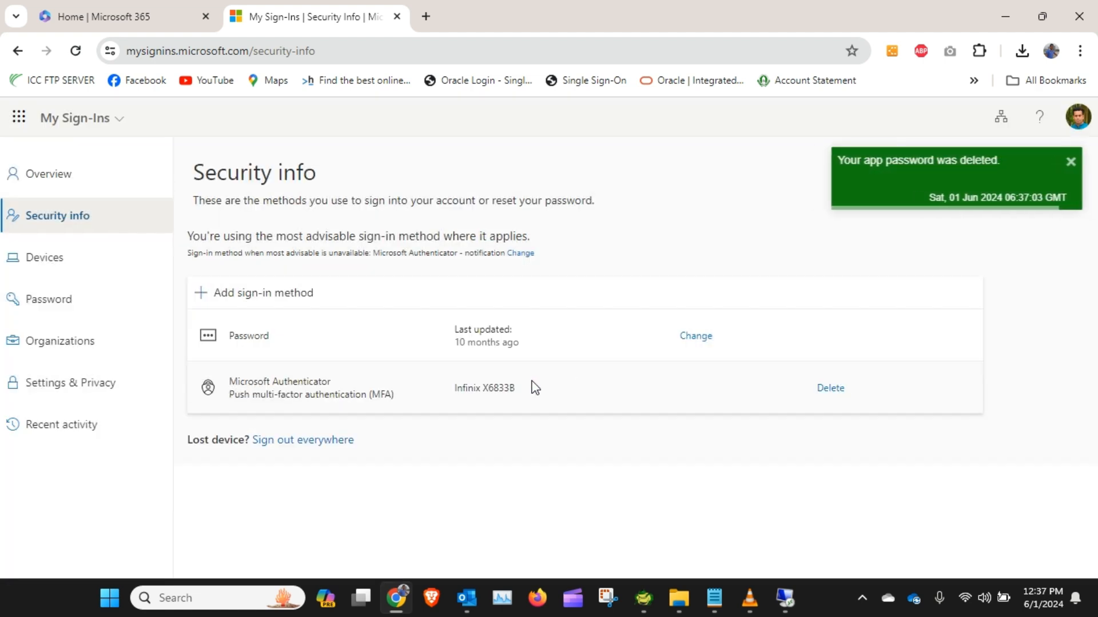
Step: Add a new App password sign-in method and give it a name based on the account's user identifier
{"action": "left_click", "coordinate": [207, 296]}
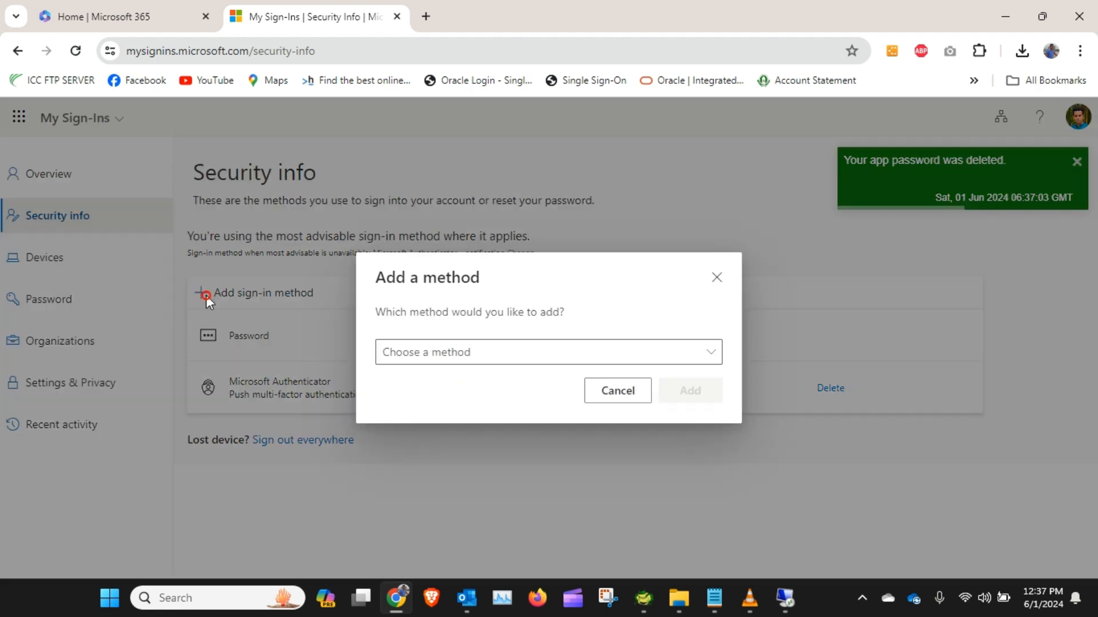
{"action": "left_click", "coordinate": [459, 362]}
{"action": "left_click", "coordinate": [445, 466]}
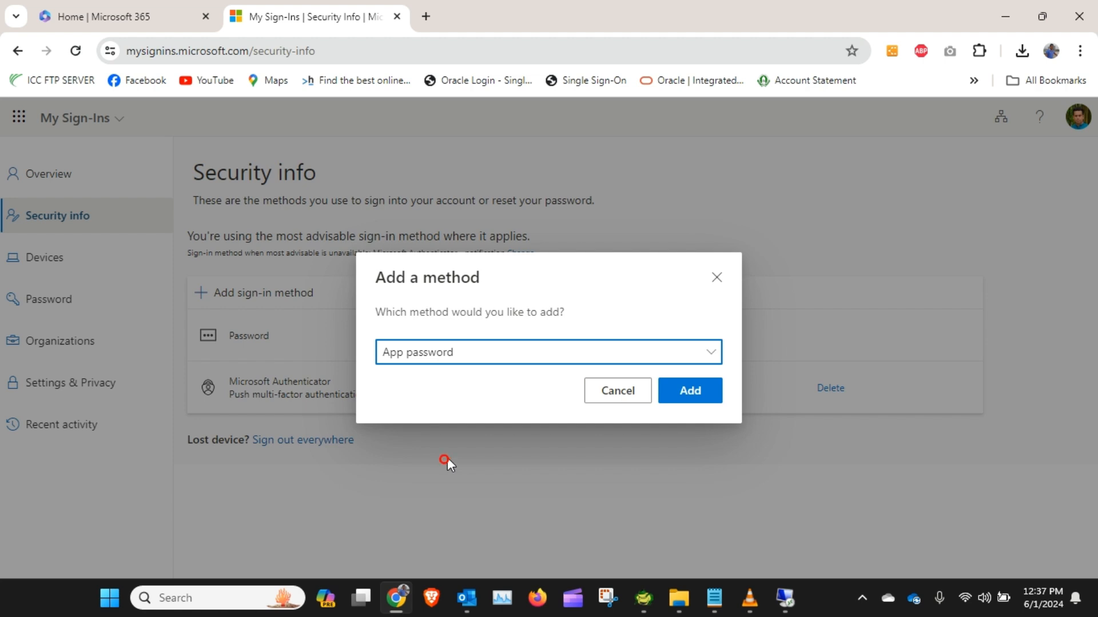
{"action": "left_click", "coordinate": [687, 394]}
{"action": "type", "text": "aminuls"}
{"action": "left_click", "coordinate": [511, 380]}
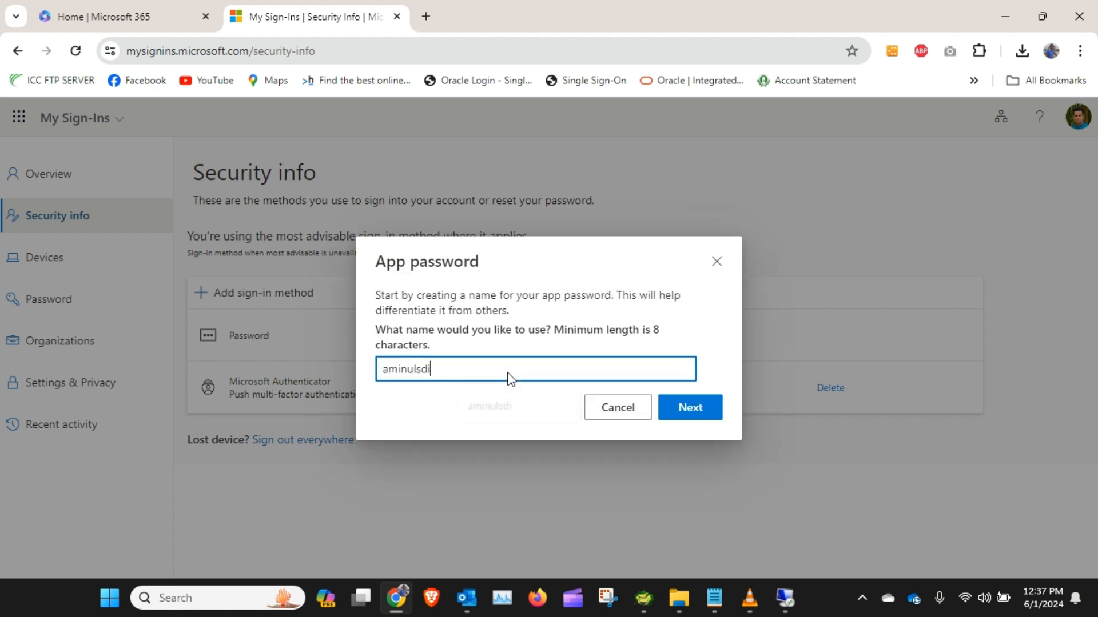
{"action": "left_click", "coordinate": [709, 407]}
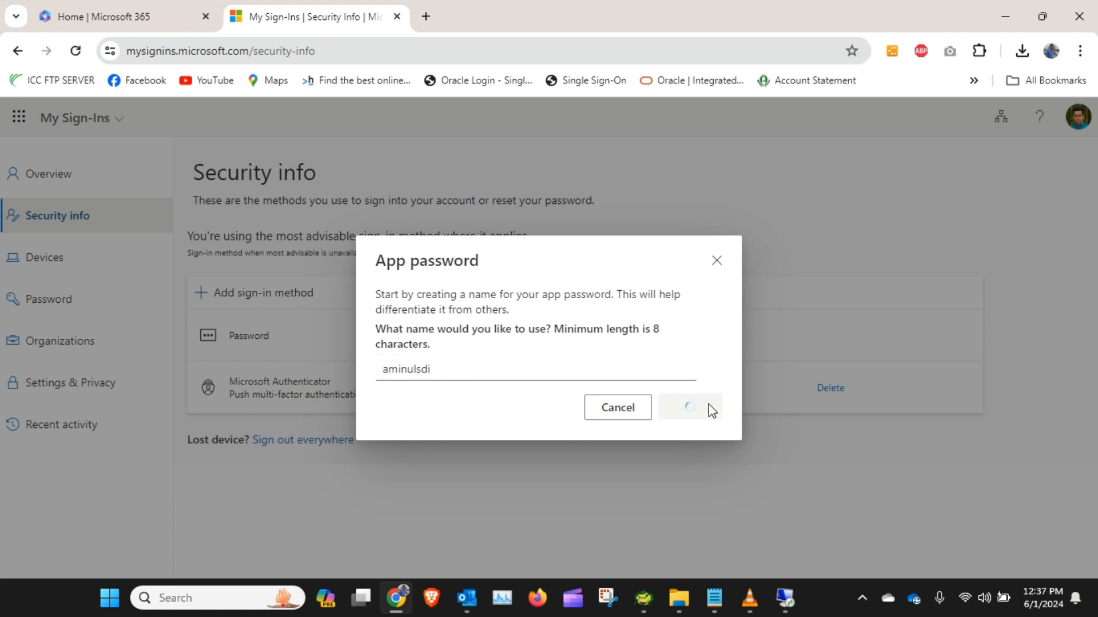
Step: Copy the newly generated app password and close the app password dialog
{"action": "left_click", "coordinate": [515, 379]}
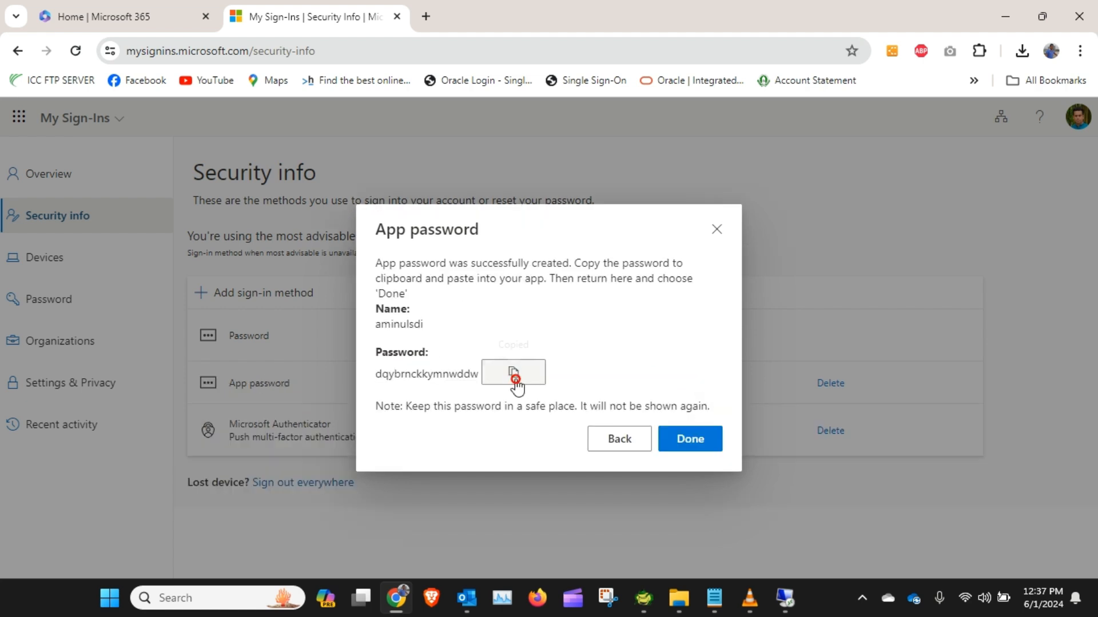
{"action": "left_click", "coordinate": [703, 439]}
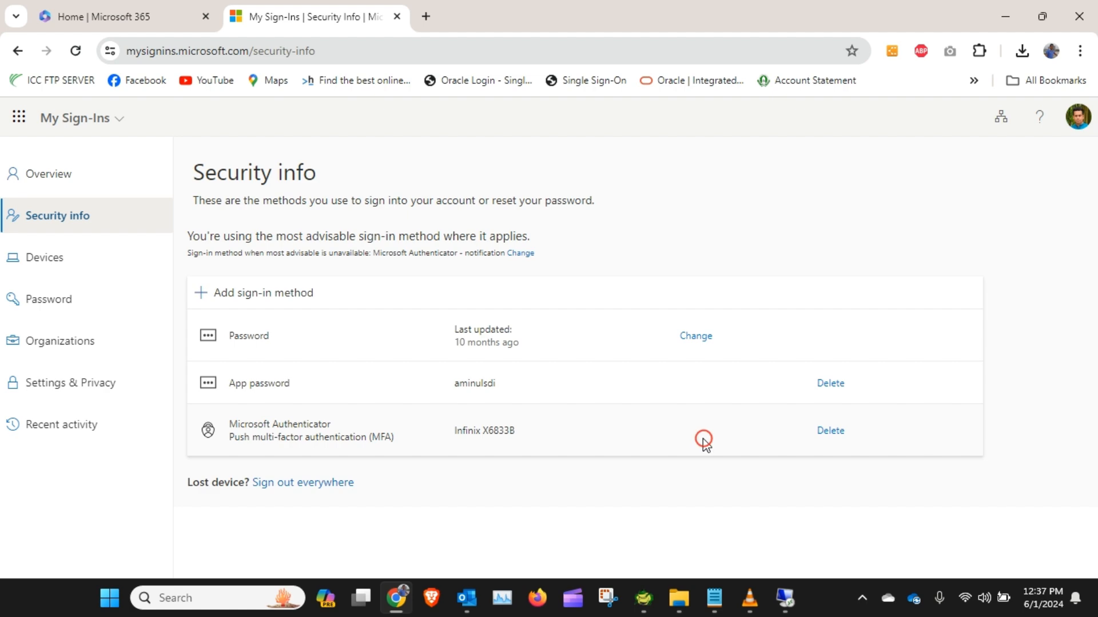
{"action": "left_click", "coordinate": [1001, 17]}
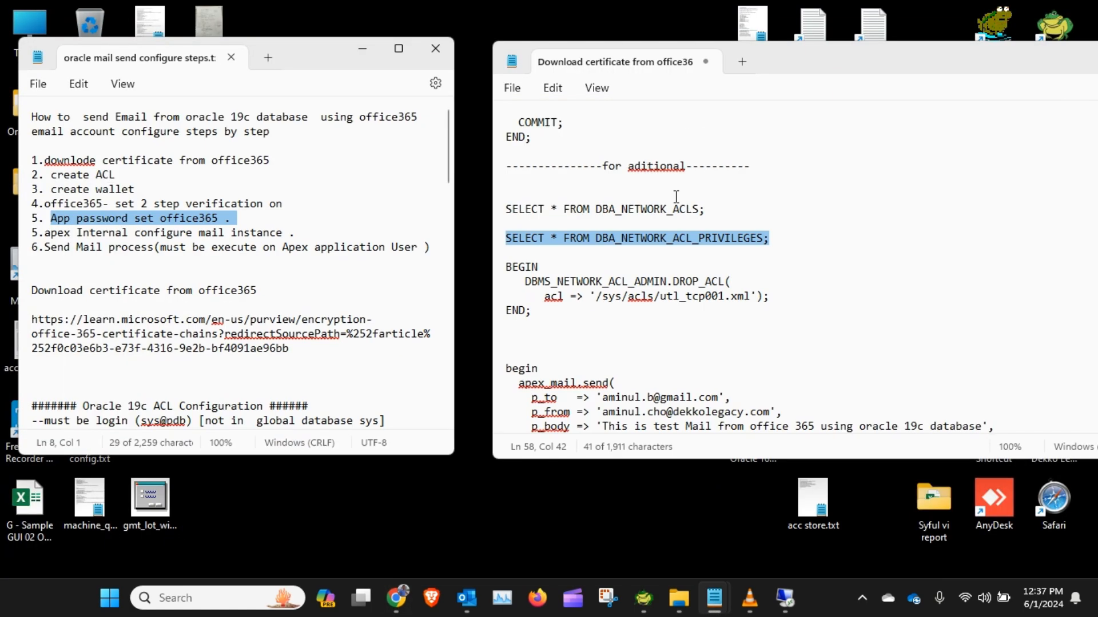
Step: Paste the app password into the oracle mail send configure steps notes file
{"action": "left_click", "coordinate": [167, 271]}
{"action": "key", "text": "ctrl+v"}
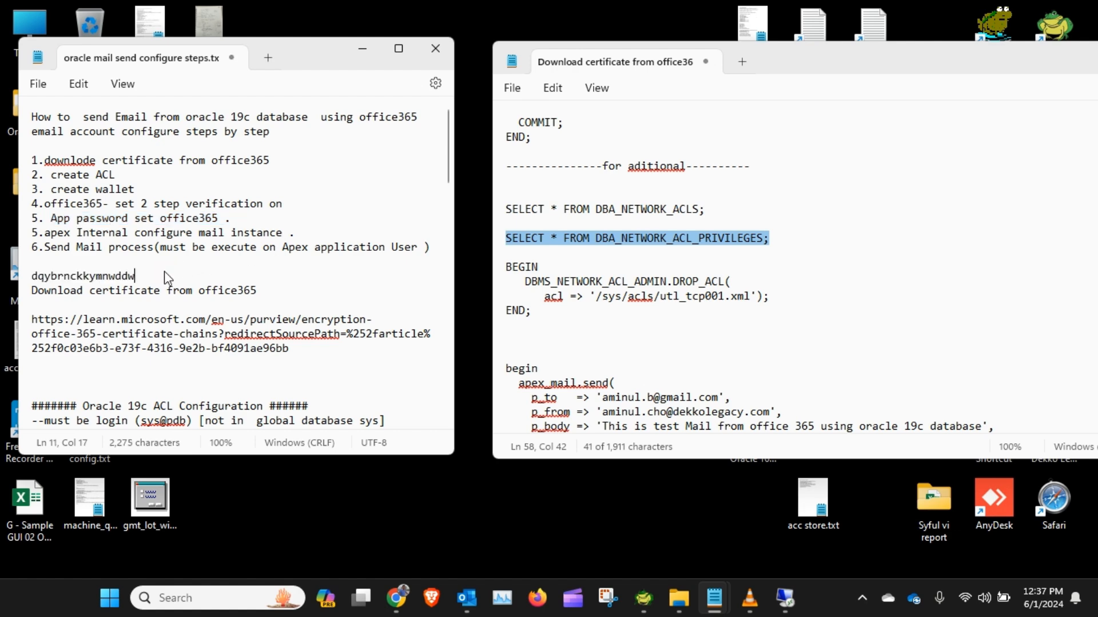
{"action": "key", "text": "Return"}
{"action": "key", "text": "Return"}
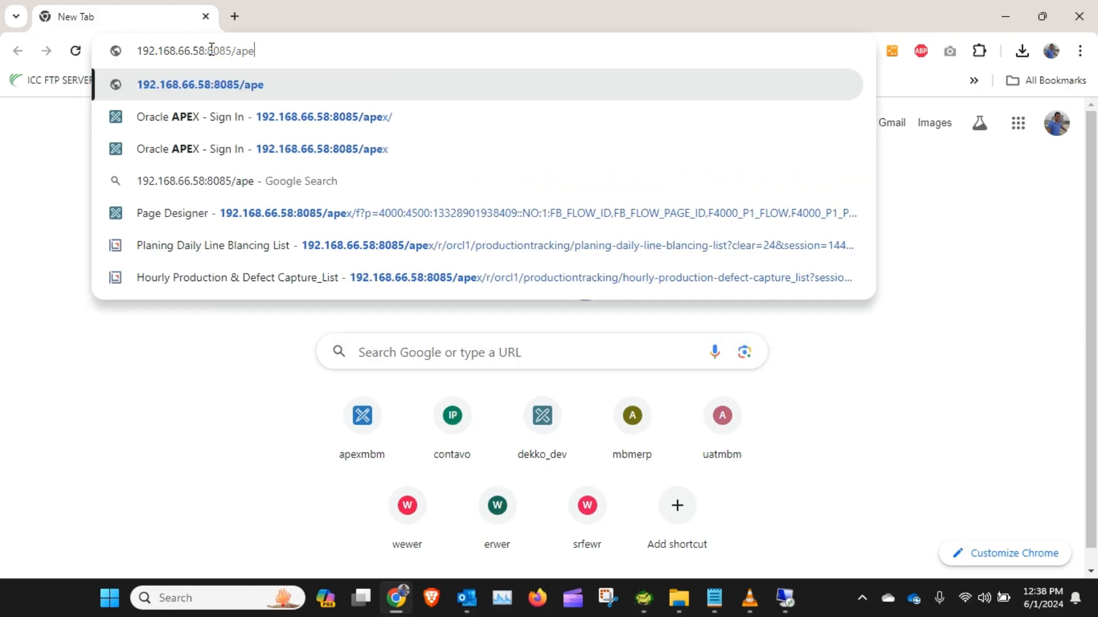
Step: Open the Oracle APEX sign-in page at 192.168.66.30:8085/ords
{"action": "key", "text": "BackSpace"}
{"action": "key", "text": "BackSpace"}
{"action": "key", "text": "BackSpace"}
{"action": "type", "text": "30"}
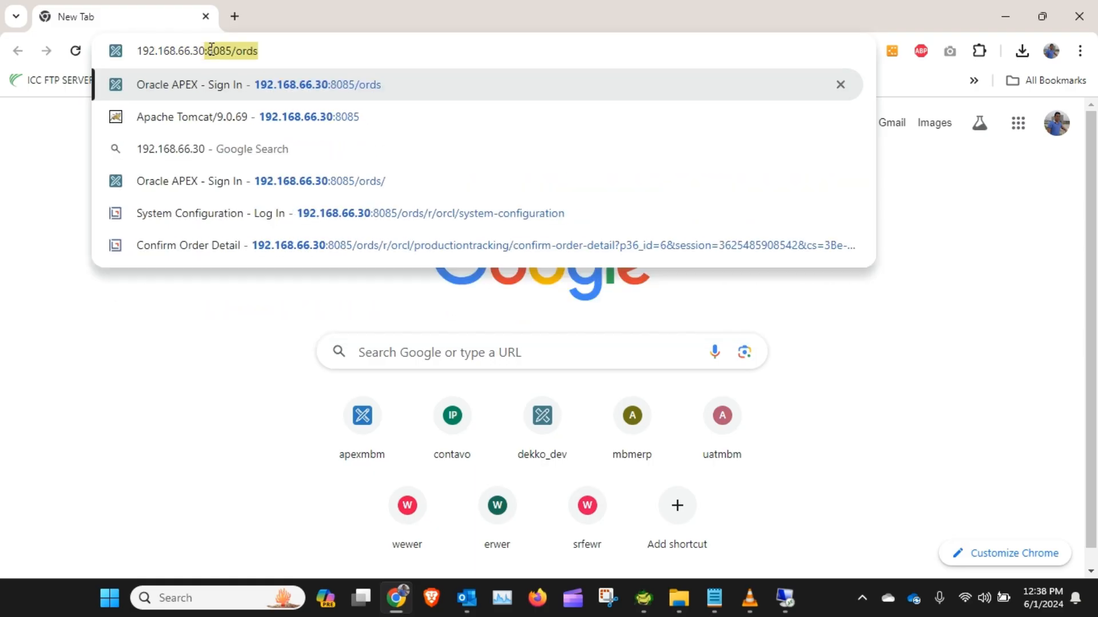
{"action": "key", "text": "Return"}
Step: Sign in to the internal workspace as admin using the browser's saved credentials
{"action": "left_click", "coordinate": [534, 339]}
{"action": "left_click", "coordinate": [552, 384]}
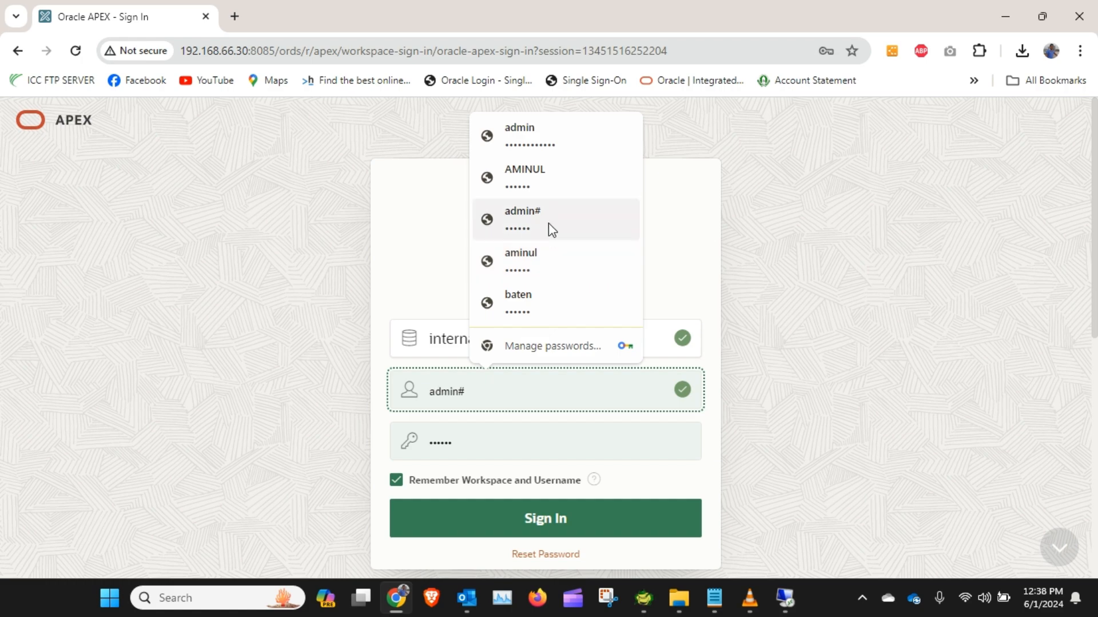
{"action": "left_click", "coordinate": [542, 136]}
{"action": "left_click", "coordinate": [599, 517]}
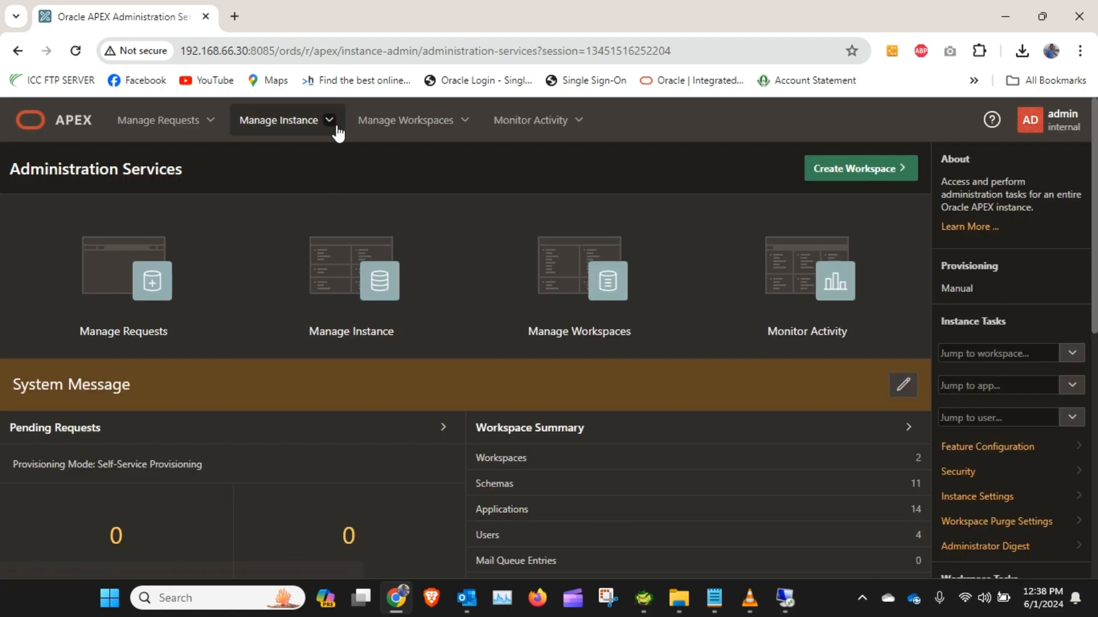
Step: Open the instance settings and go to the Email section
{"action": "left_click", "coordinate": [332, 124]}
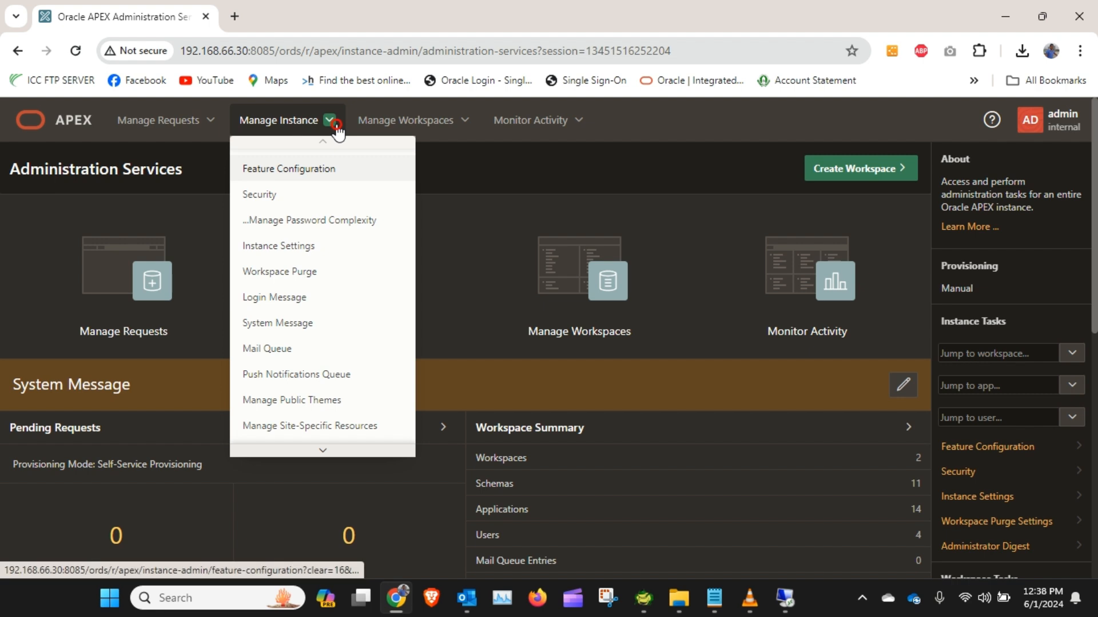
{"action": "left_click", "coordinate": [307, 247]}
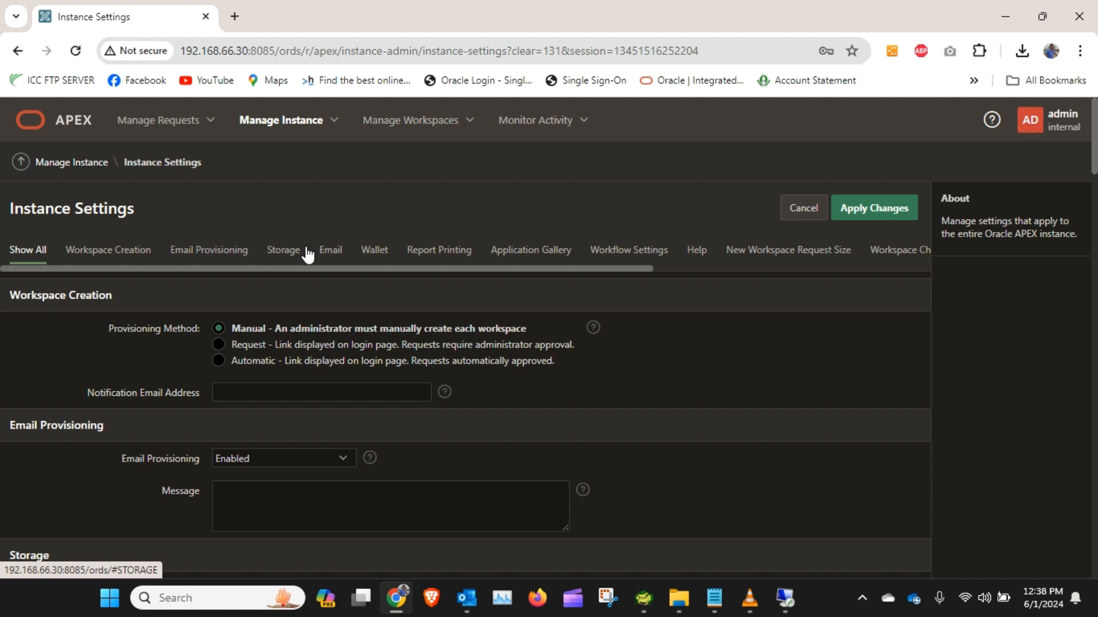
{"action": "left_click", "coordinate": [346, 251]}
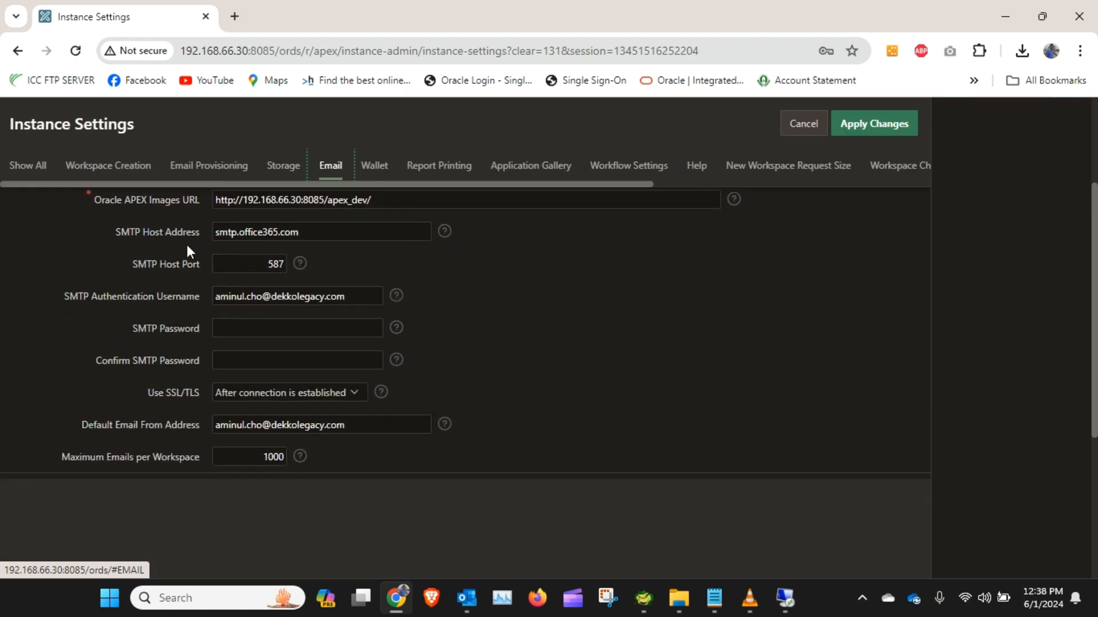
Step: Review the SMTP host address, host port and authentication username settings
{"action": "left_click_drag", "start_coordinate": [116, 231], "coordinate": [192, 234]}
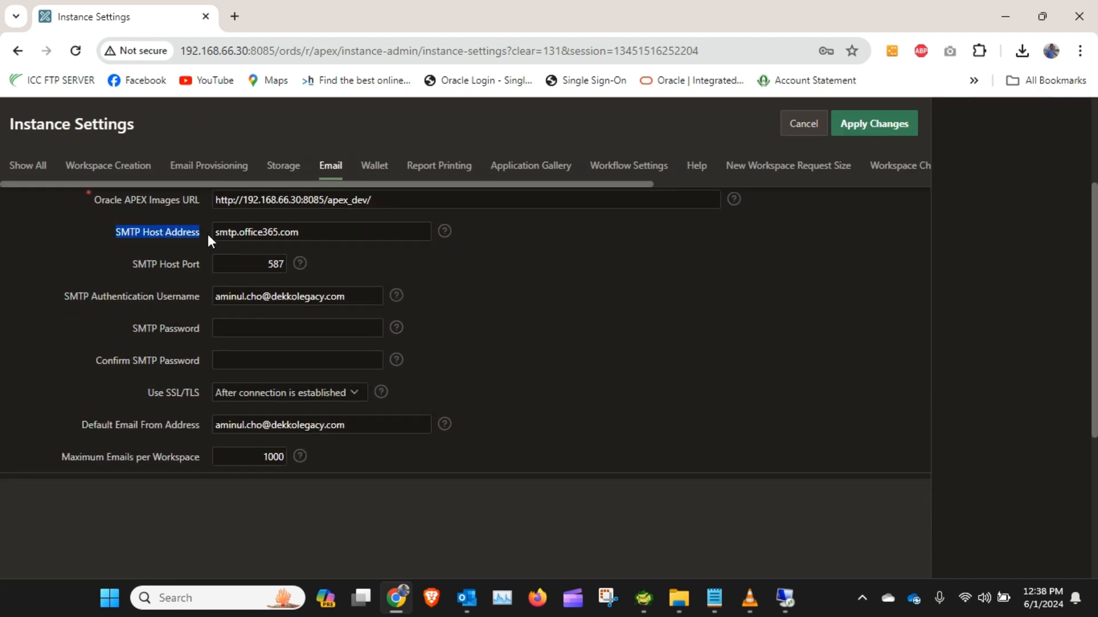
{"action": "left_click", "coordinate": [338, 233]}
{"action": "left_click_drag", "start_coordinate": [338, 233], "coordinate": [111, 237]}
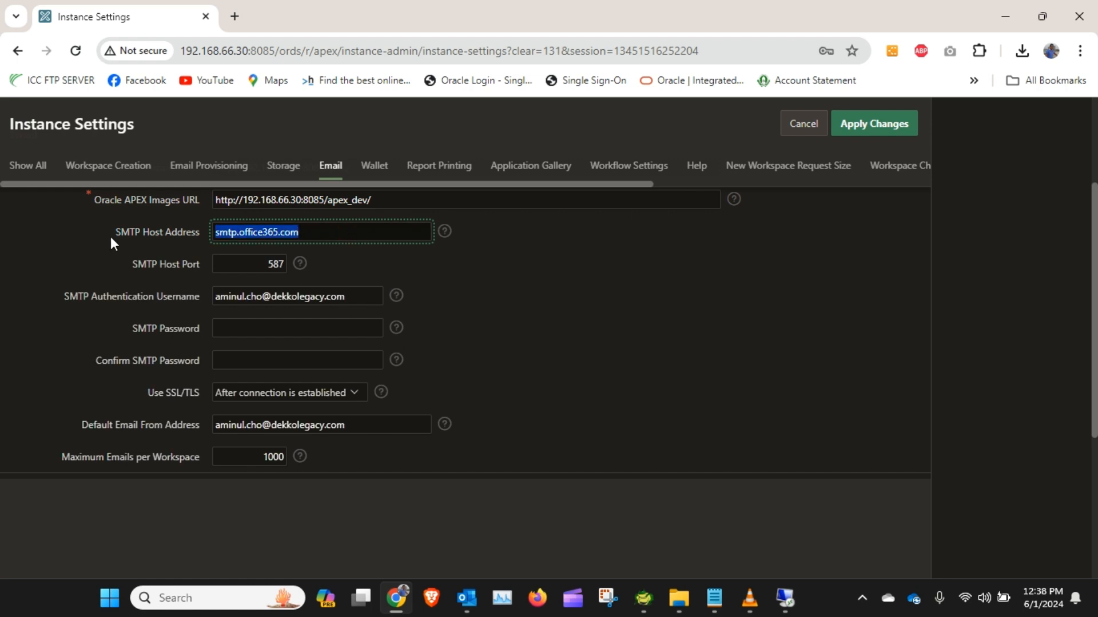
{"action": "left_click", "coordinate": [345, 233]}
{"action": "left_click_drag", "start_coordinate": [346, 232], "coordinate": [167, 232]}
{"action": "left_click", "coordinate": [144, 266]}
{"action": "left_click", "coordinate": [245, 258]}
{"action": "left_click_drag", "start_coordinate": [230, 265], "coordinate": [328, 263]}
{"action": "left_click", "coordinate": [232, 266]}
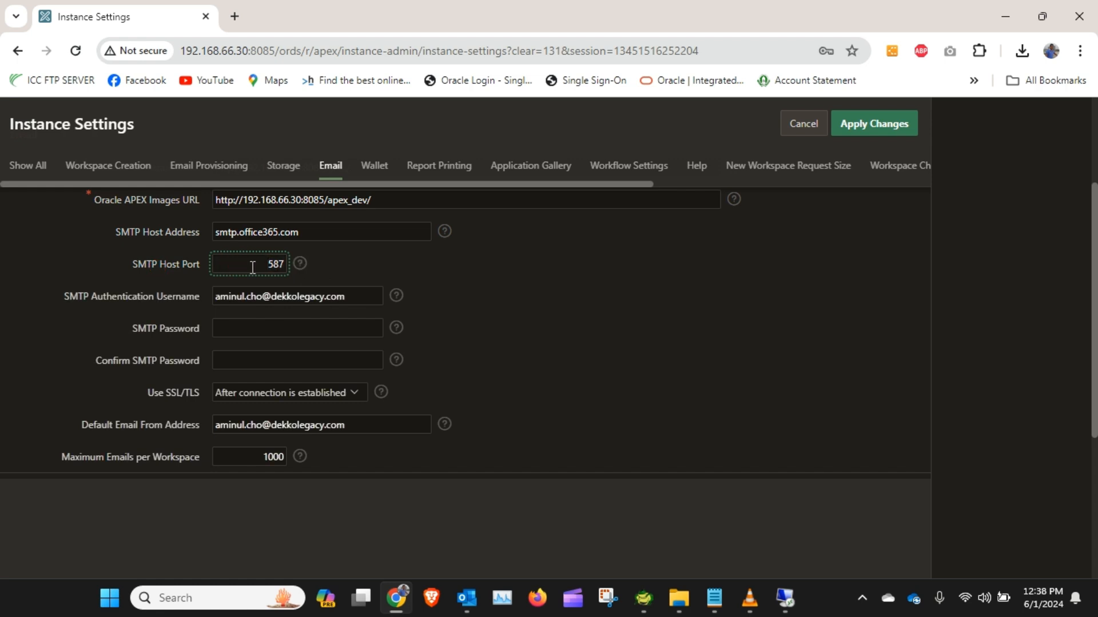
{"action": "left_click", "coordinate": [231, 265]}
{"action": "left_click", "coordinate": [351, 294]}
{"action": "left_click_drag", "start_coordinate": [367, 293], "coordinate": [217, 303]}
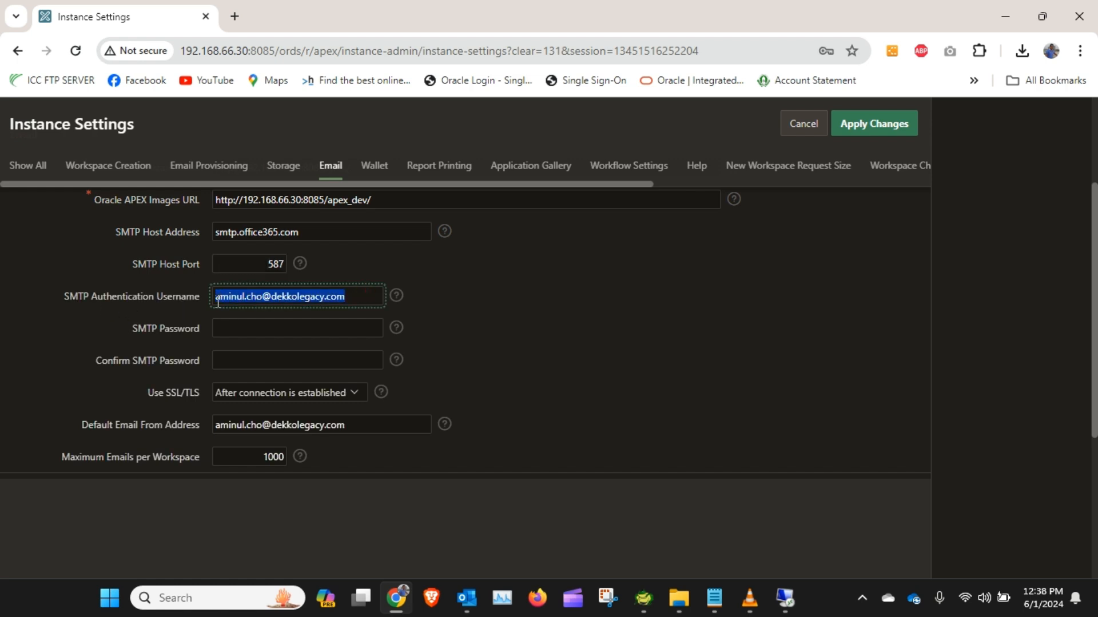
{"action": "left_click", "coordinate": [360, 297]}
{"action": "left_click_drag", "start_coordinate": [361, 297], "coordinate": [191, 300]}
{"action": "left_click", "coordinate": [298, 331]}
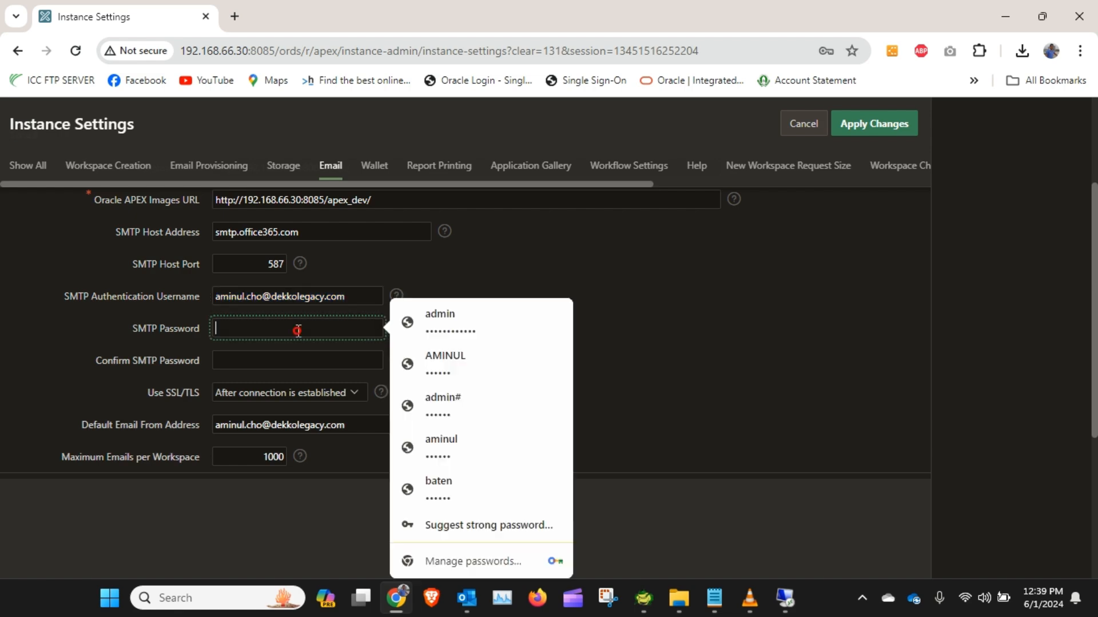
{"action": "left_click", "coordinate": [560, 258]}
Step: Copy the app password from the notes file
{"action": "mouse_move", "coordinate": [712, 595]}
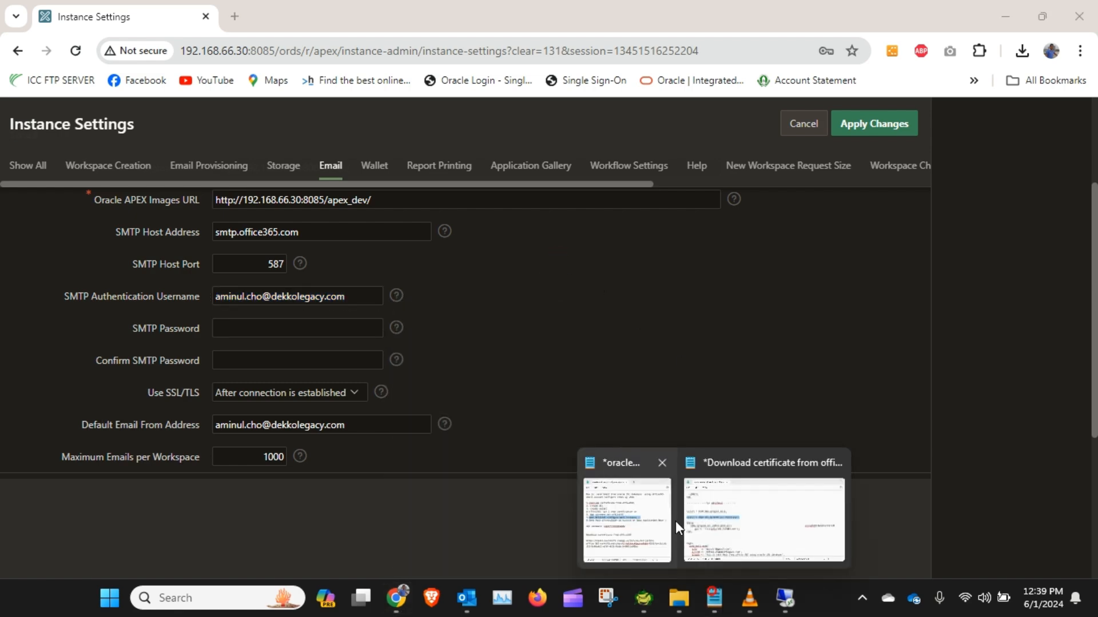
{"action": "left_click", "coordinate": [646, 520]}
{"action": "double_click", "coordinate": [153, 276]}
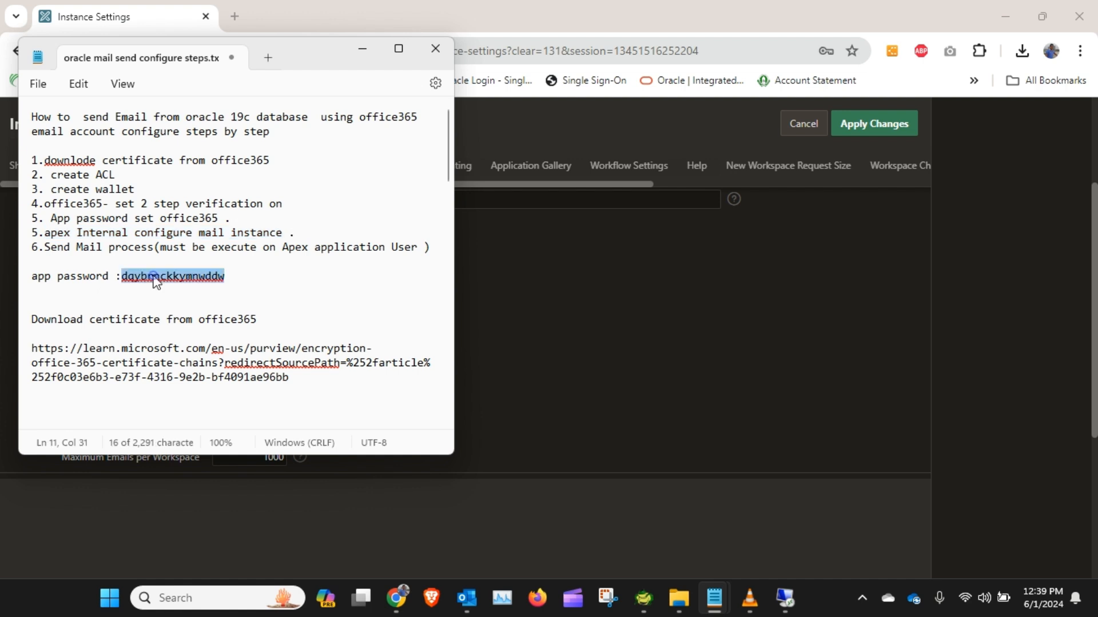
{"action": "left_click", "coordinate": [359, 50]}
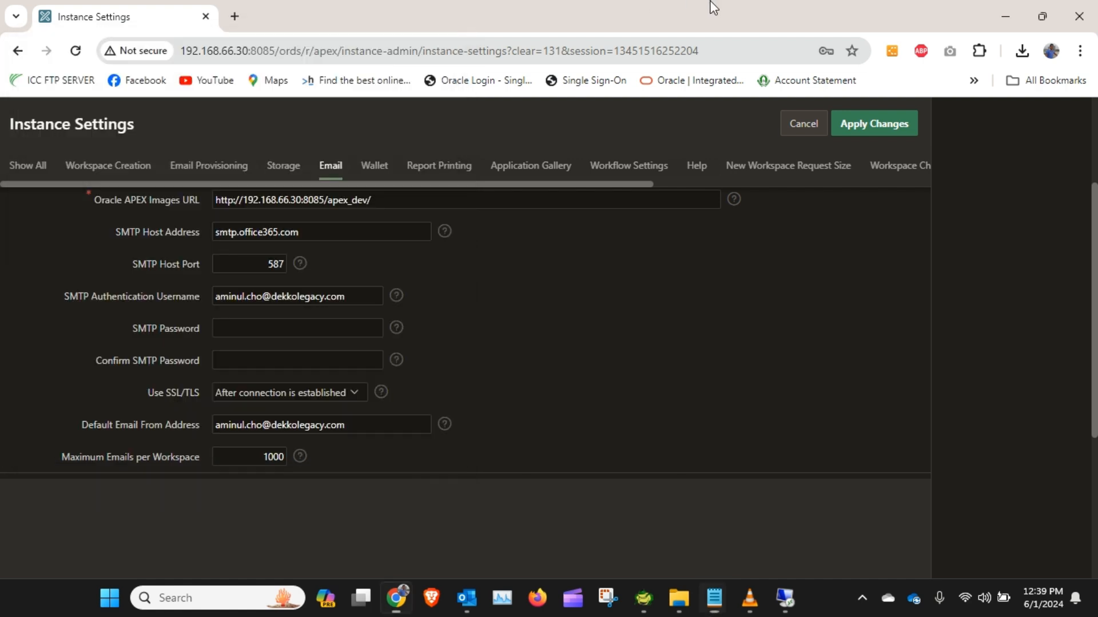
Step: Paste the app password into the SMTP Password and Confirm SMTP Password fields
{"action": "left_click", "coordinate": [259, 328]}
{"action": "key", "text": "ctrl+v"}
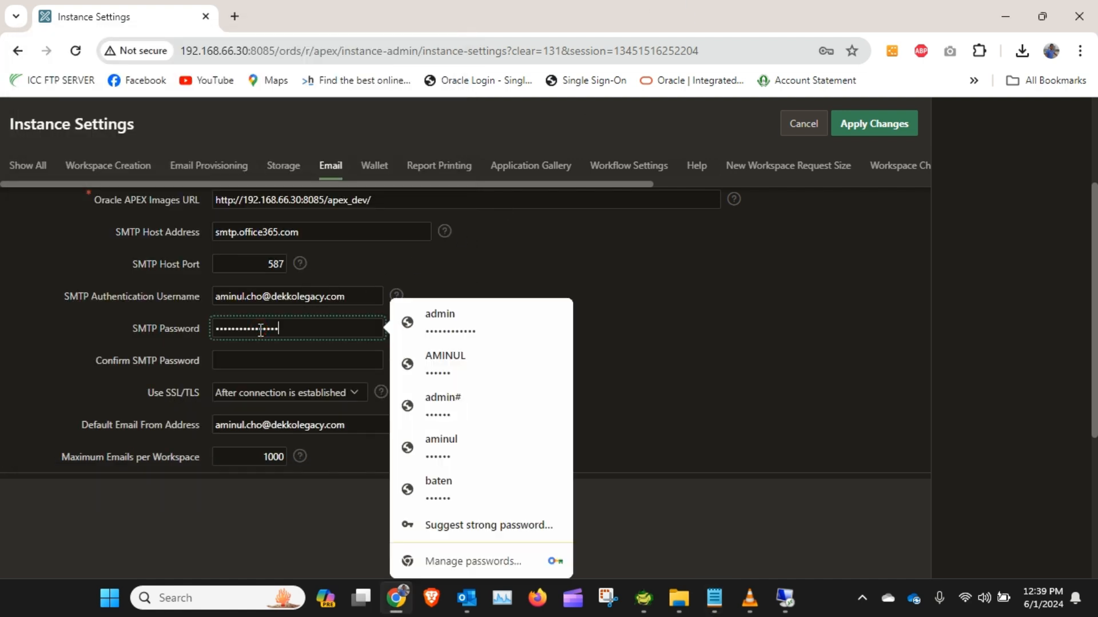
{"action": "left_click", "coordinate": [259, 359]}
{"action": "key", "text": "ctrl+v"}
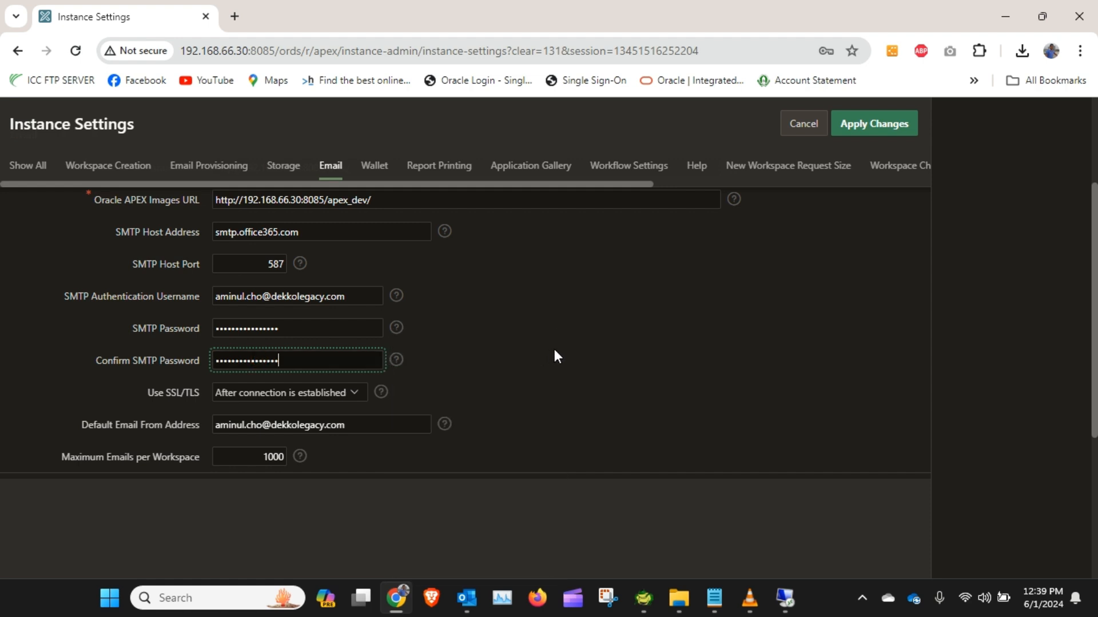
Step: Set Use SSL/TLS to After connection is established and check the default email from address
{"action": "left_click", "coordinate": [262, 396]}
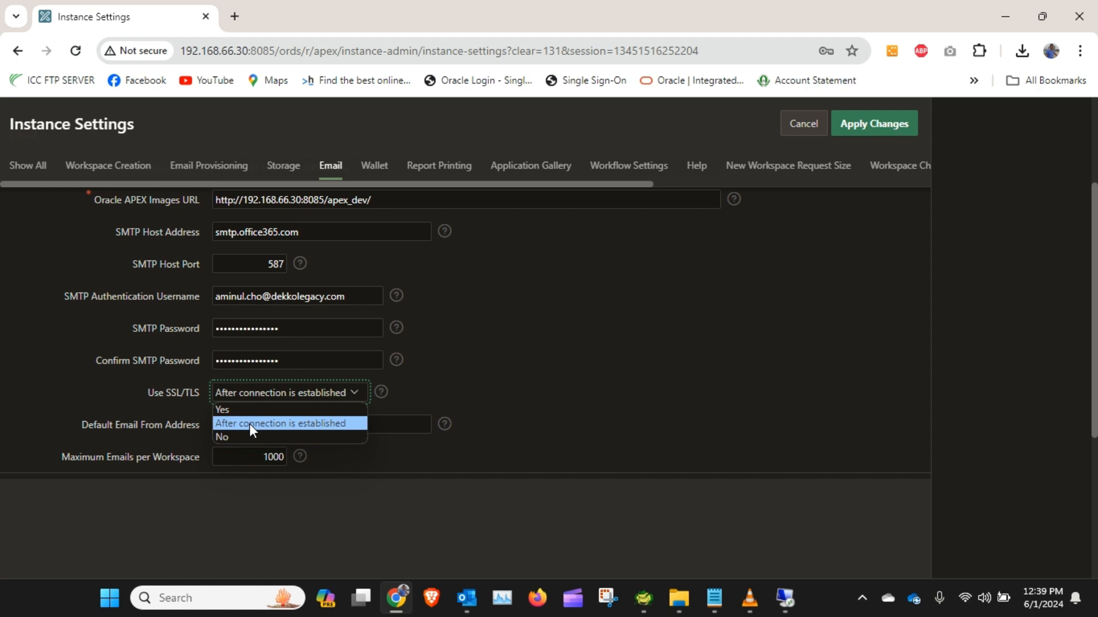
{"action": "left_click", "coordinate": [249, 424]}
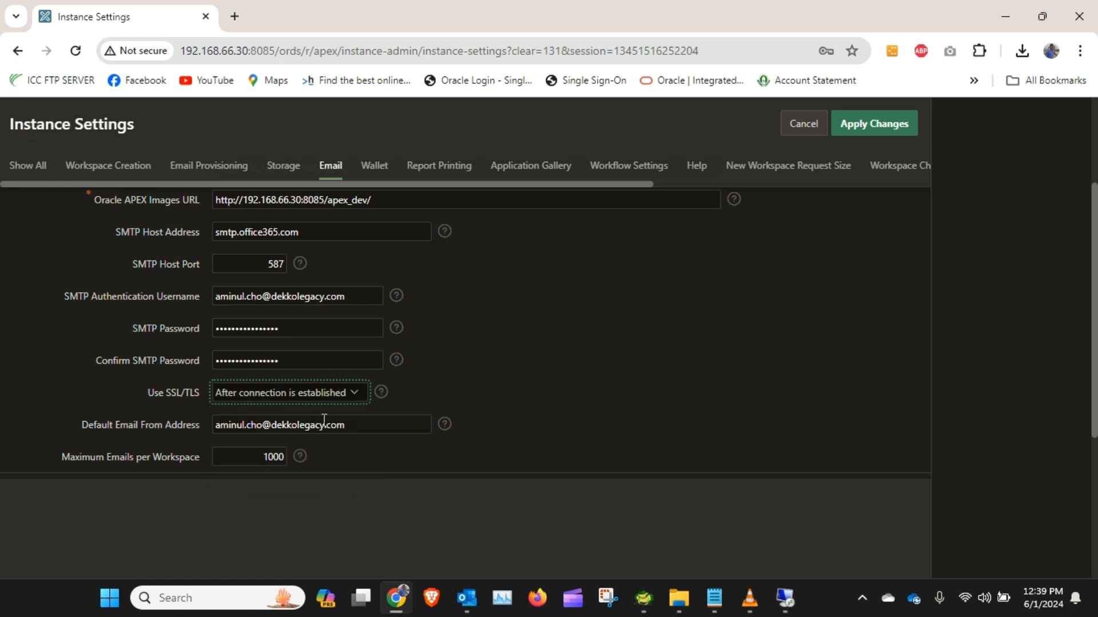
{"action": "triple_click", "coordinate": [370, 426]}
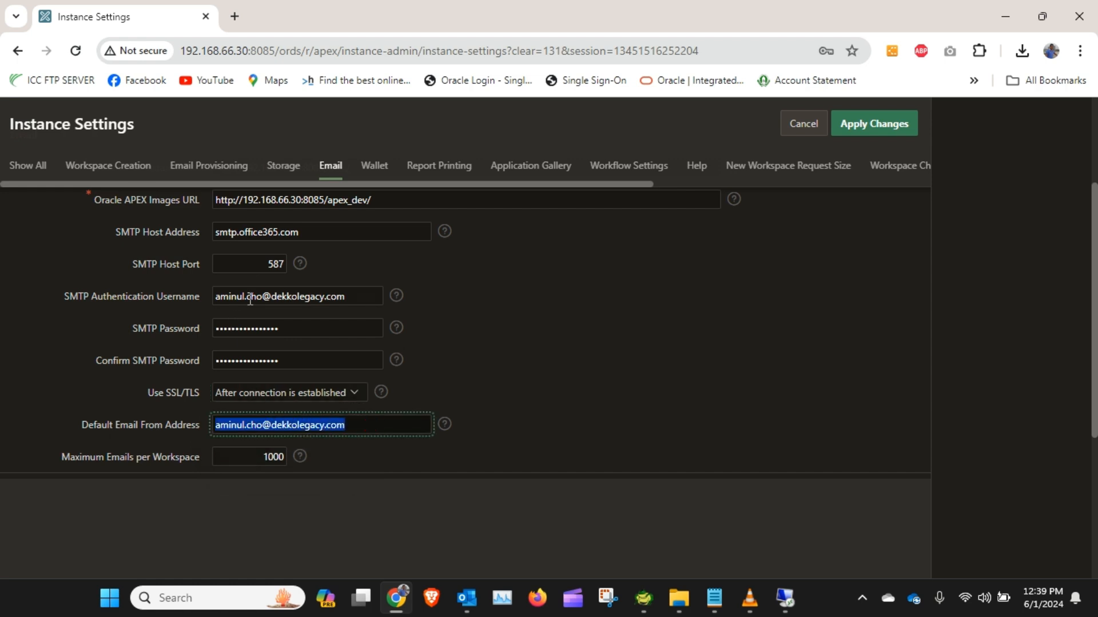
{"action": "triple_click", "coordinate": [382, 421]}
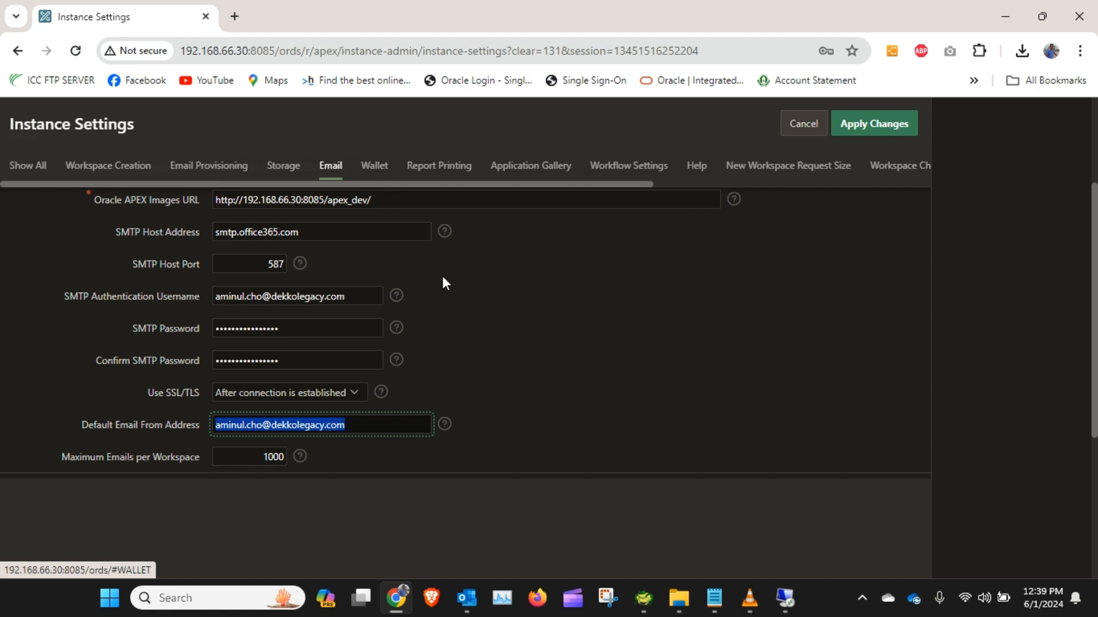
Step: Copy the wallet folder path D:\app\wallet\office365 from the server's file explorer for the Wallet settings
{"action": "scroll", "coordinate": [440, 307], "scroll_direction": "up", "scroll_amount": 2}
{"action": "left_click", "coordinate": [385, 253]}
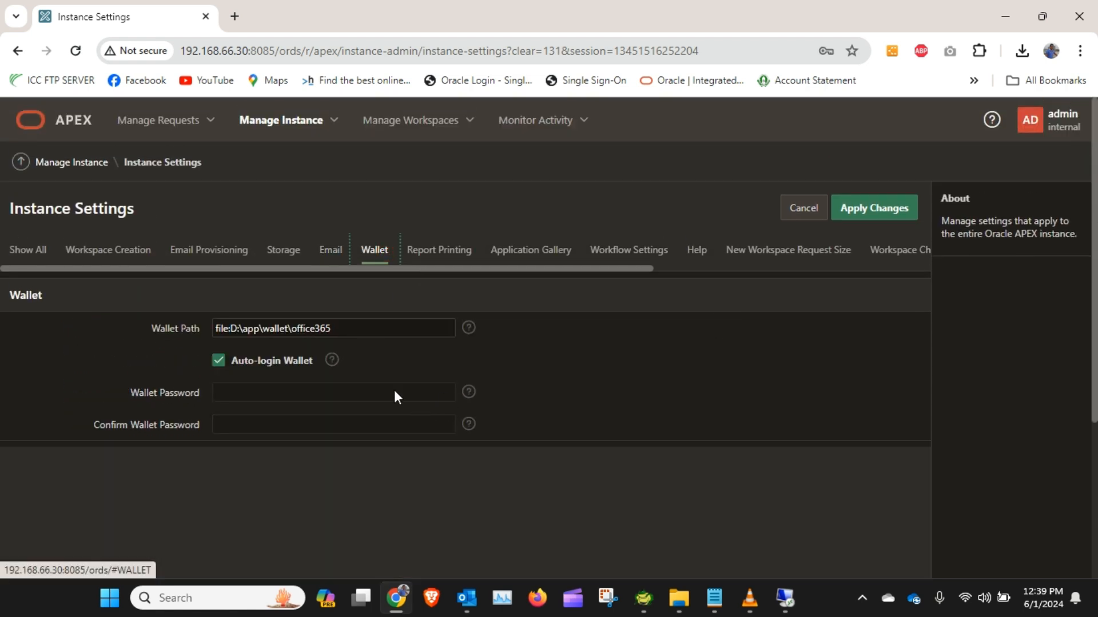
{"action": "left_click", "coordinate": [784, 598]}
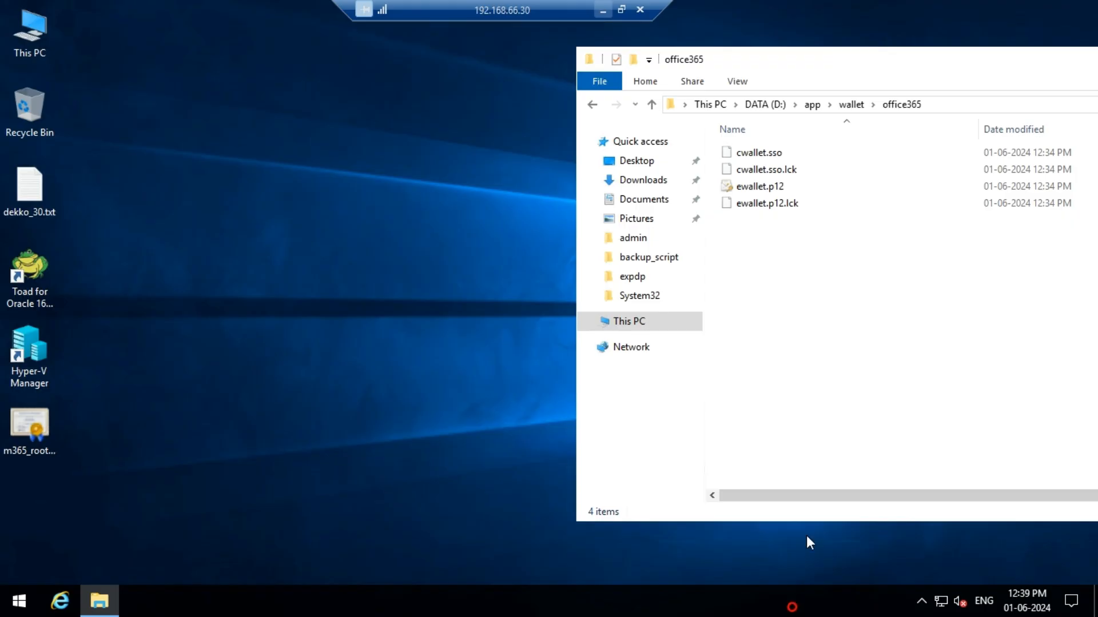
{"action": "left_click", "coordinate": [976, 104]}
{"action": "key", "text": "ctrl+c"}
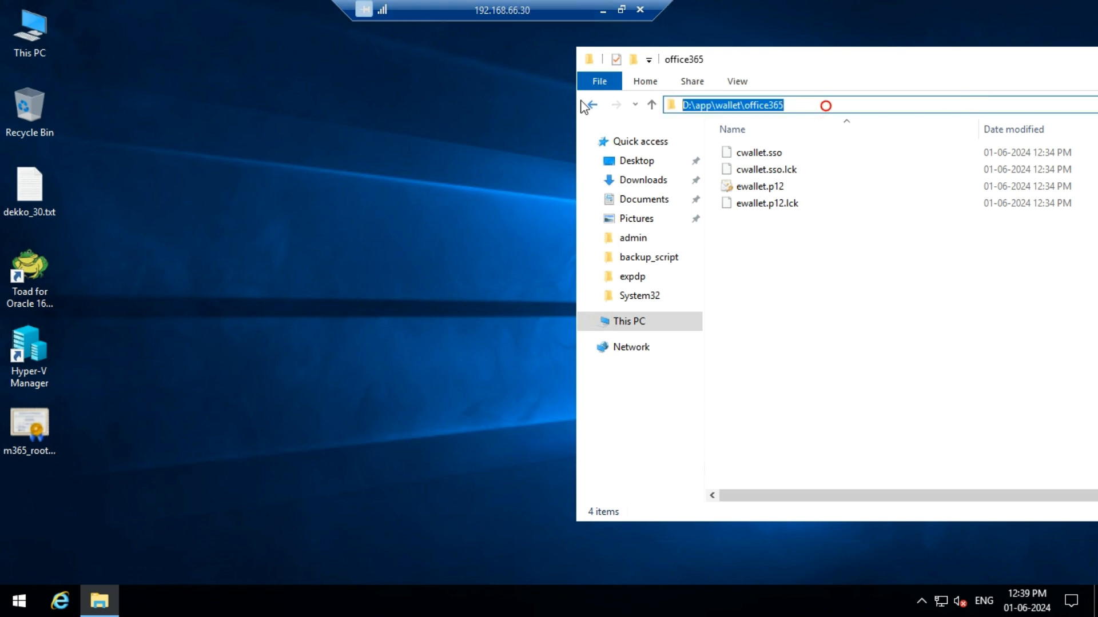
{"action": "left_click", "coordinate": [608, 7]}
Step: Set the wallet path to file:D:\app\wallet\office365
{"action": "left_click_drag", "start_coordinate": [374, 323], "coordinate": [228, 326]}
{"action": "key", "text": "ctrl+v"}
{"action": "left_click", "coordinate": [229, 329]}
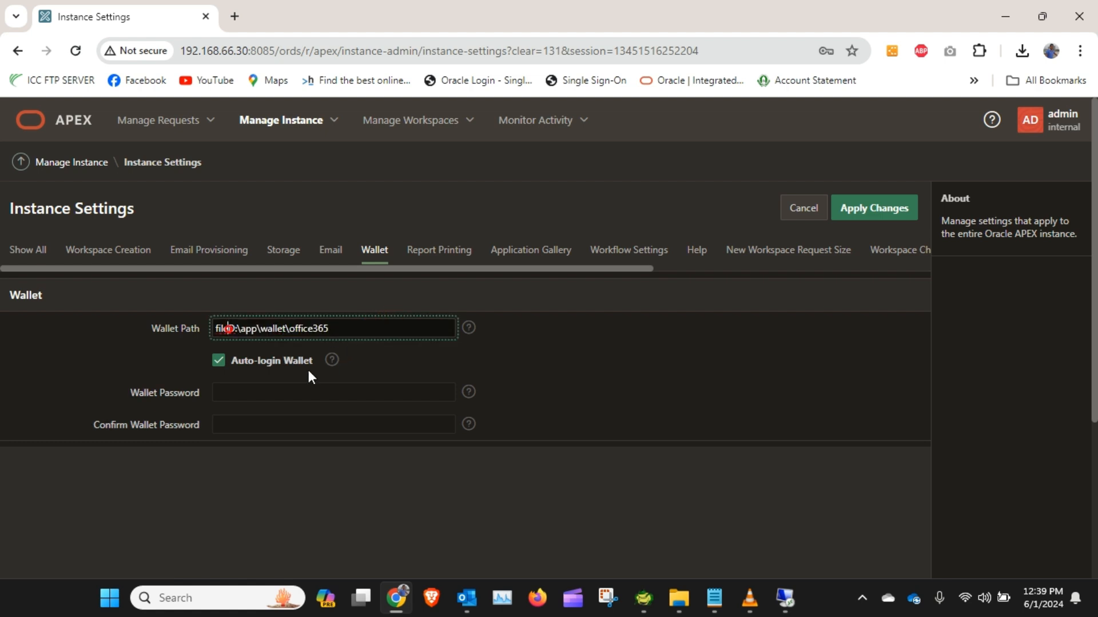
{"action": "type", "text": ":"}
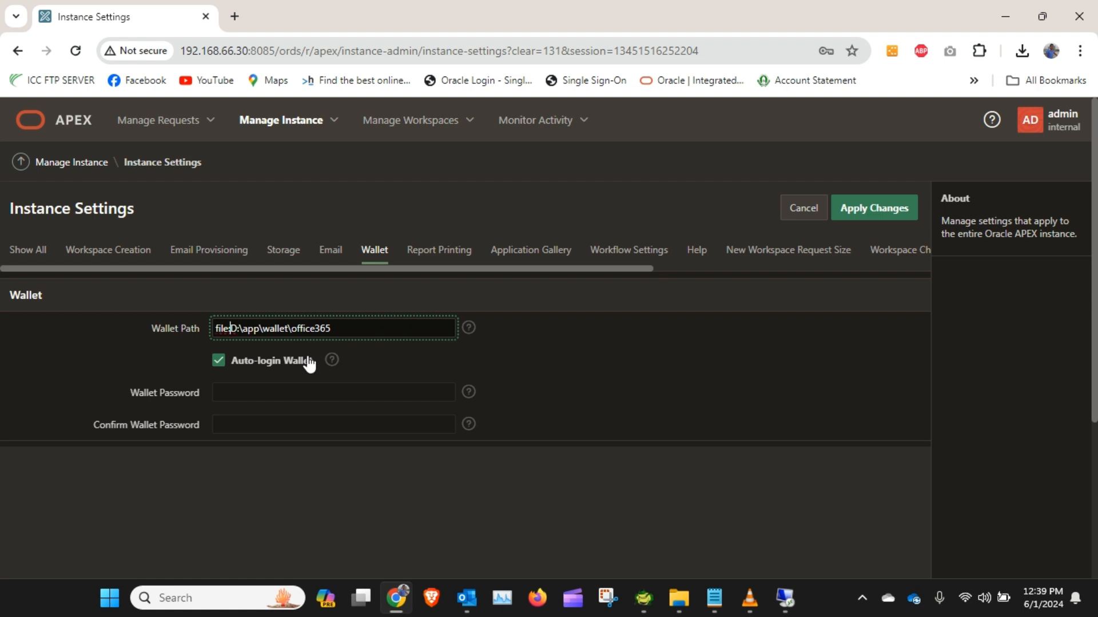
Step: Enter the wallet password in the Wallet Password and Confirm Wallet Password fields
{"action": "left_click", "coordinate": [218, 366]}
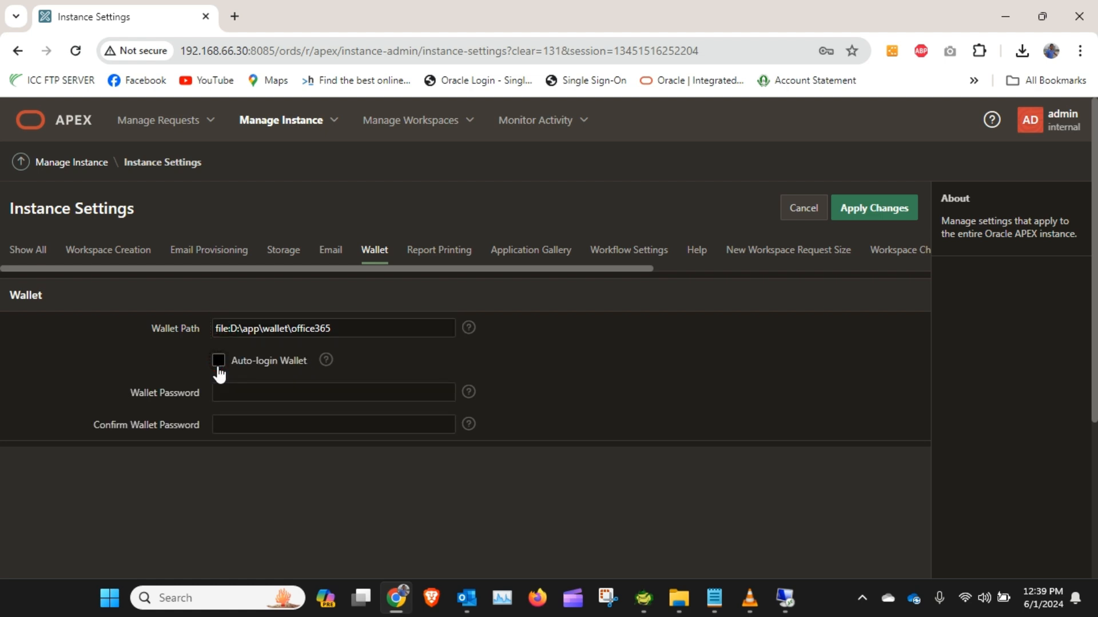
{"action": "left_click", "coordinate": [267, 394]}
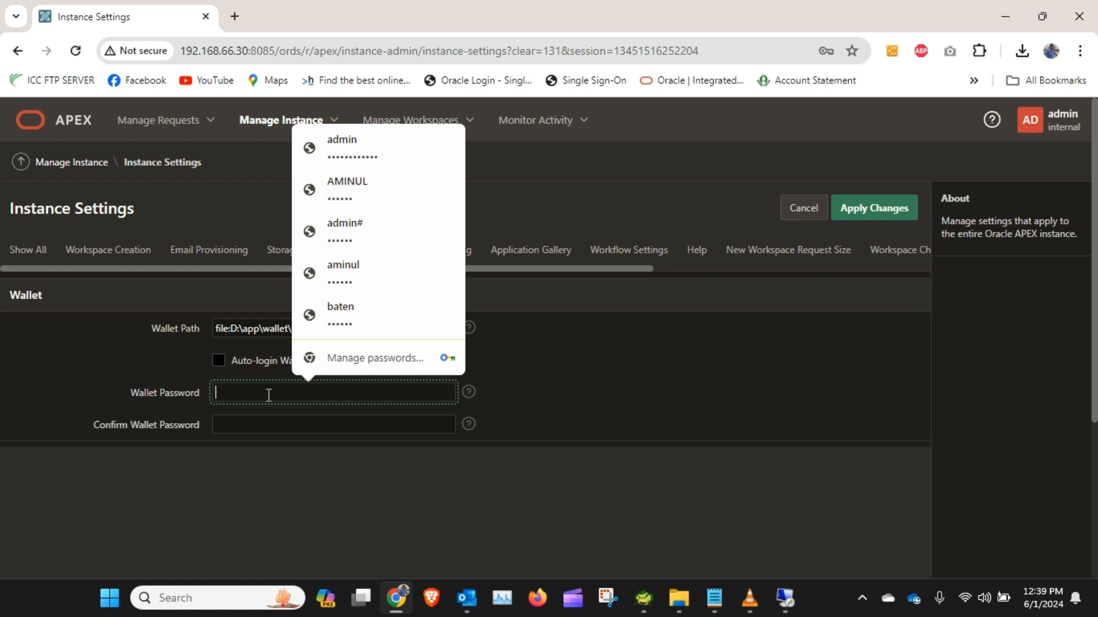
{"action": "type", "text": "•"}
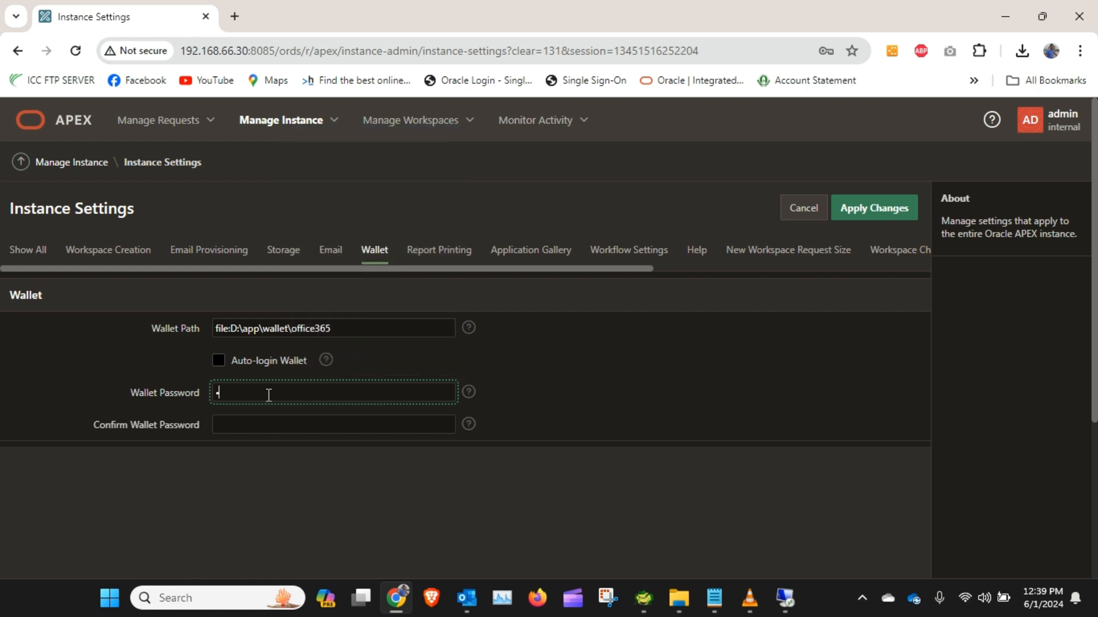
{"action": "type", "text": "••"}
{"action": "left_click", "coordinate": [265, 426]}
{"action": "type", "text": "••"}
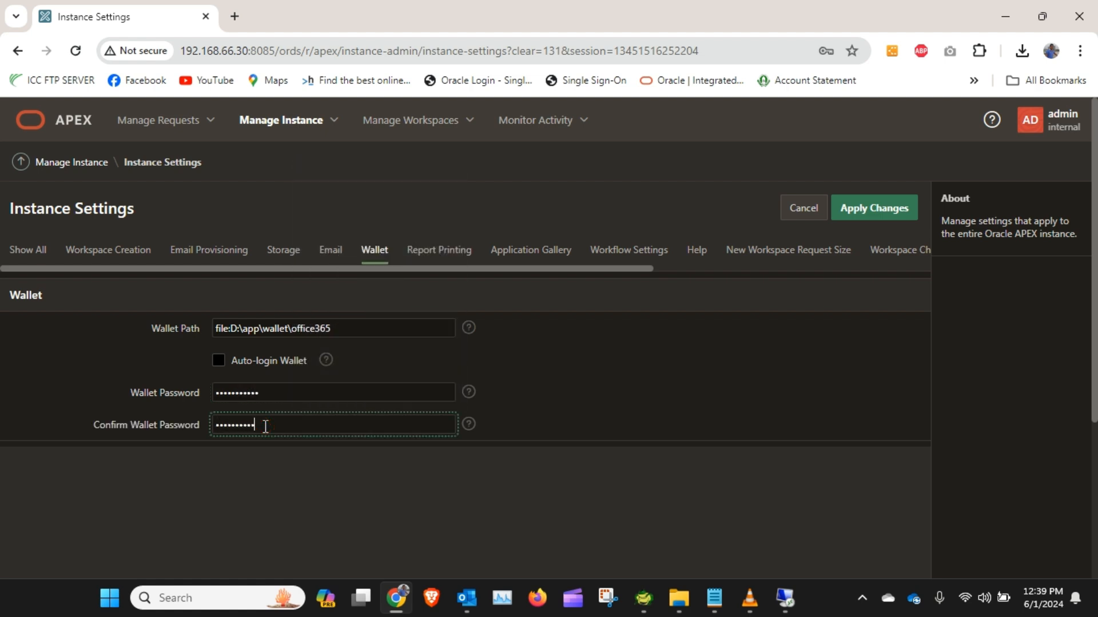
Step: Enable Auto-login Wallet, apply the instance settings, and dismiss the browser's save-password offer
{"action": "left_click", "coordinate": [219, 360]}
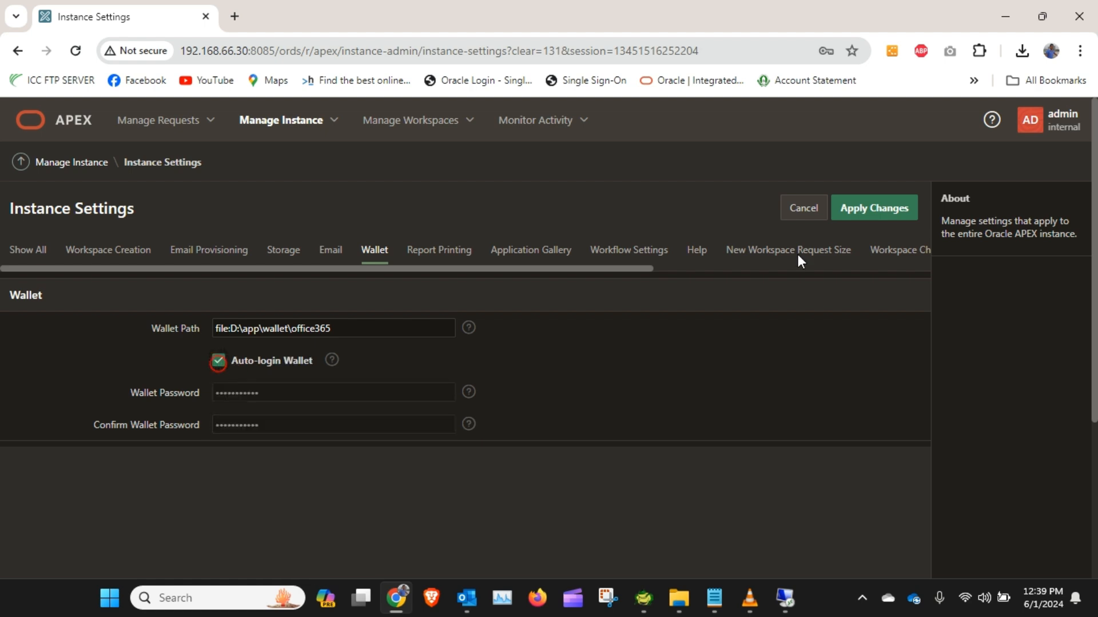
{"action": "left_click", "coordinate": [871, 217]}
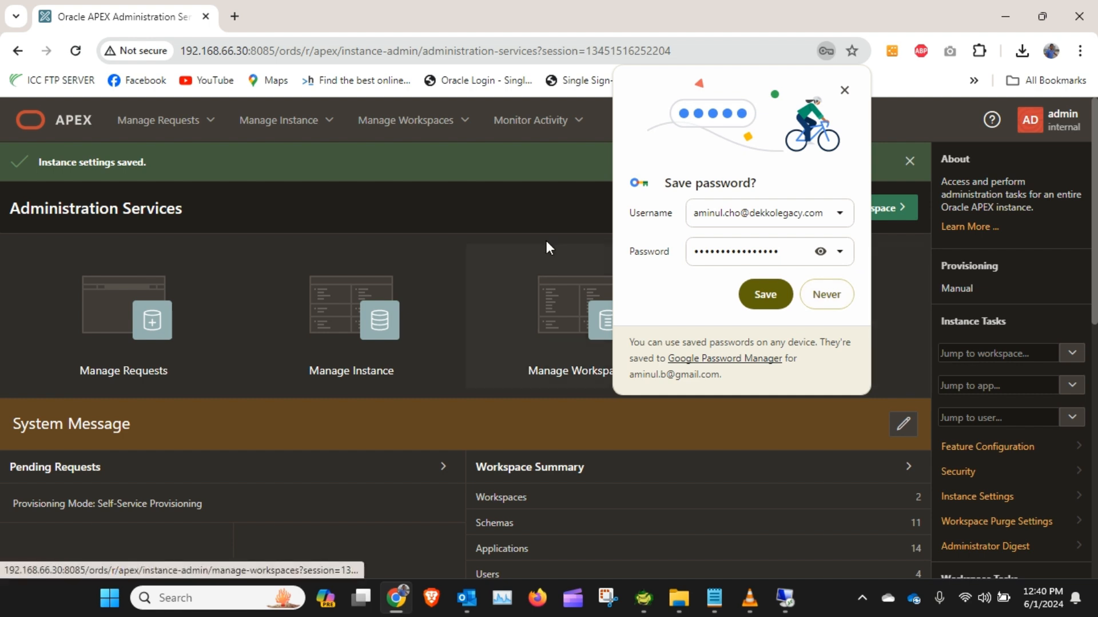
{"action": "left_click", "coordinate": [845, 91]}
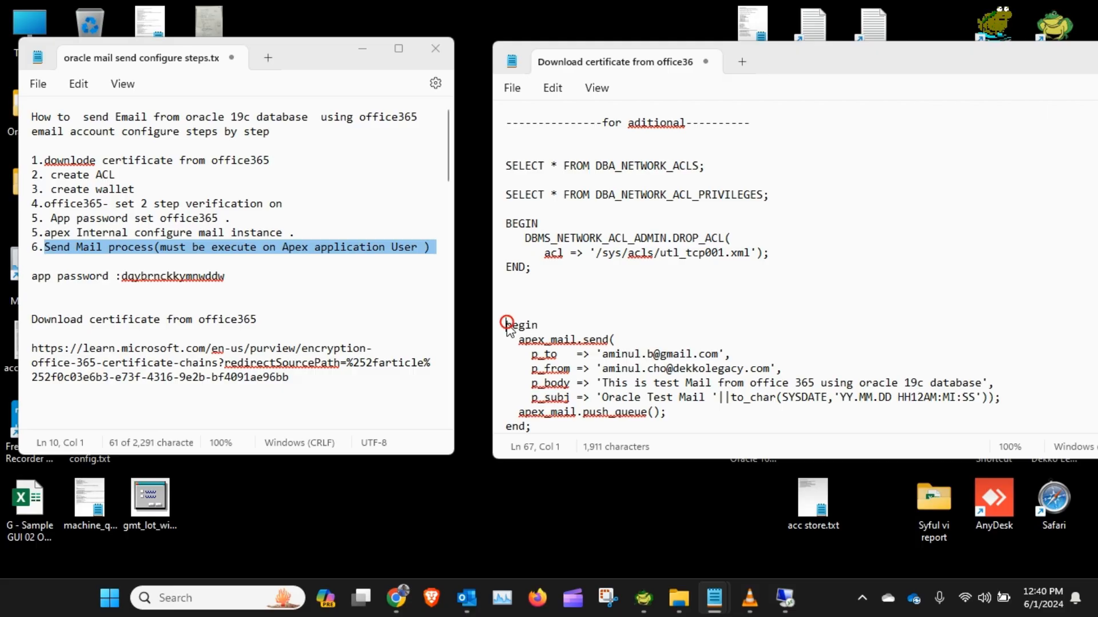
Step: Copy the apex_mail.send test block from the notes file
{"action": "left_click_drag", "start_coordinate": [507, 324], "coordinate": [587, 435]}
{"action": "key", "text": "ctrl+c"}
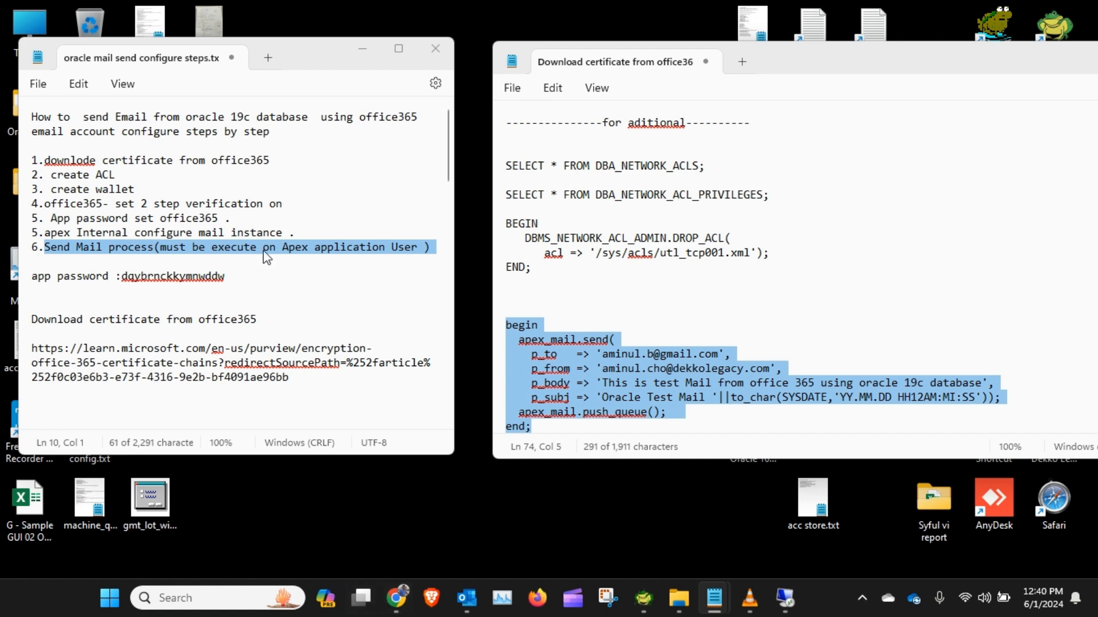
{"action": "left_click", "coordinate": [396, 598]}
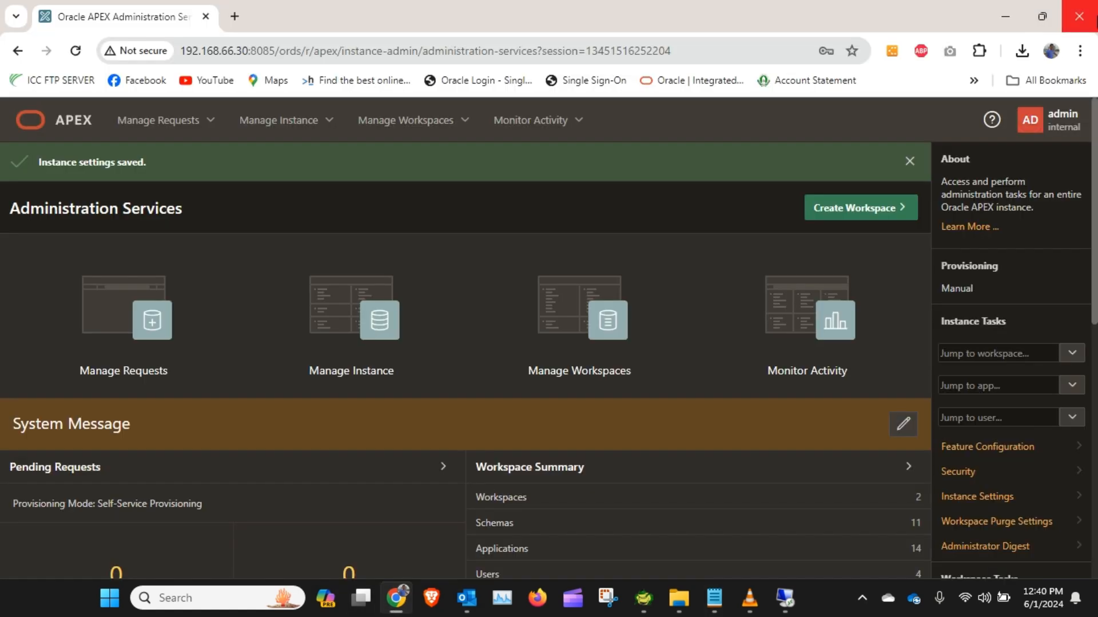
Step: Open a new Incognito window and go to the APEX sign-in page at 192.168.66.30:8085/ords
{"action": "left_click", "coordinate": [1084, 50]}
{"action": "mouse_move", "coordinate": [901, 238]}
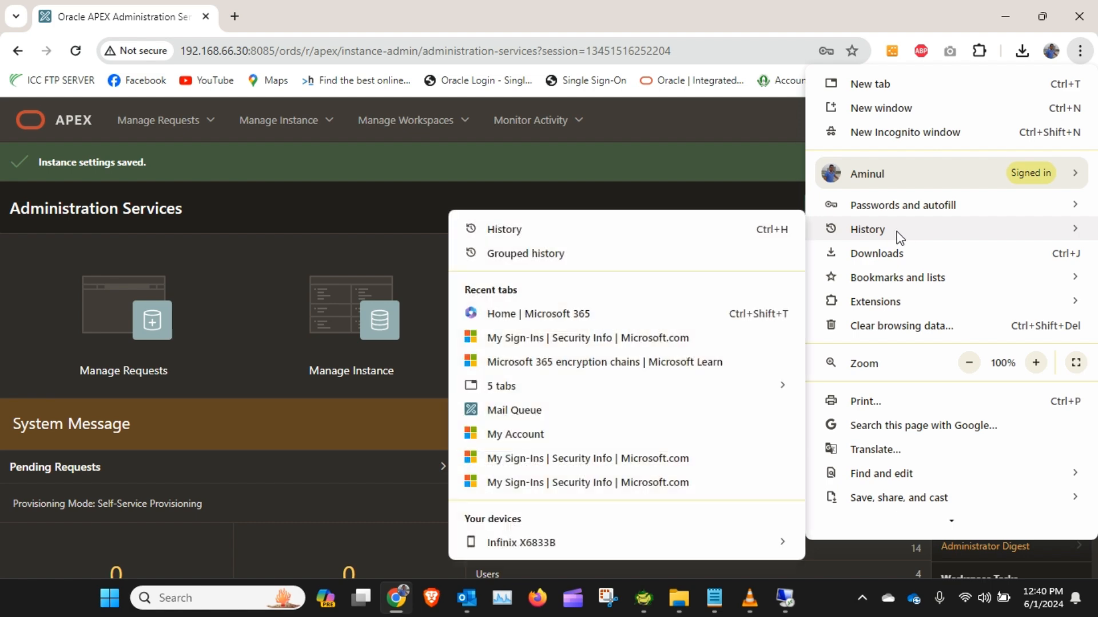
{"action": "left_click", "coordinate": [913, 136]}
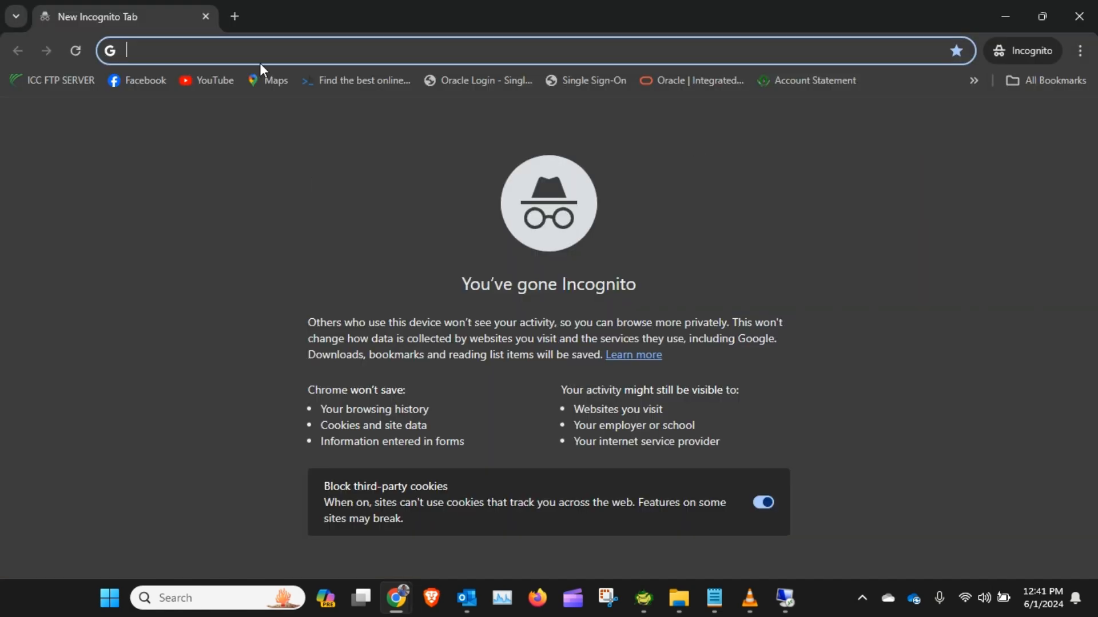
{"action": "type", "text": "192.168.66.30:8085/ords"}
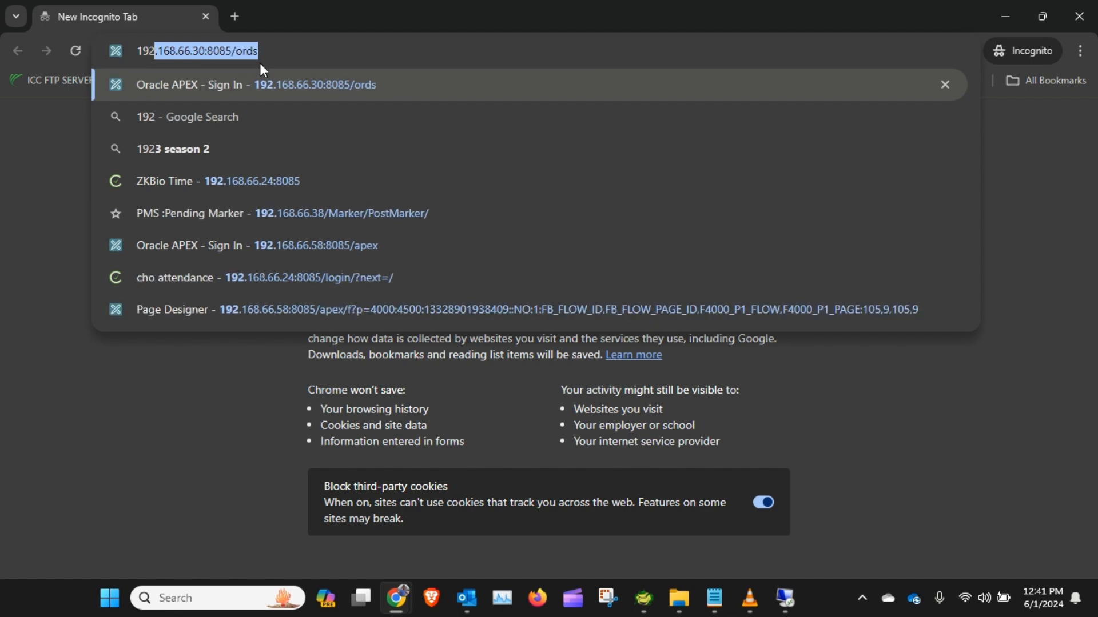
{"action": "key", "text": "Return"}
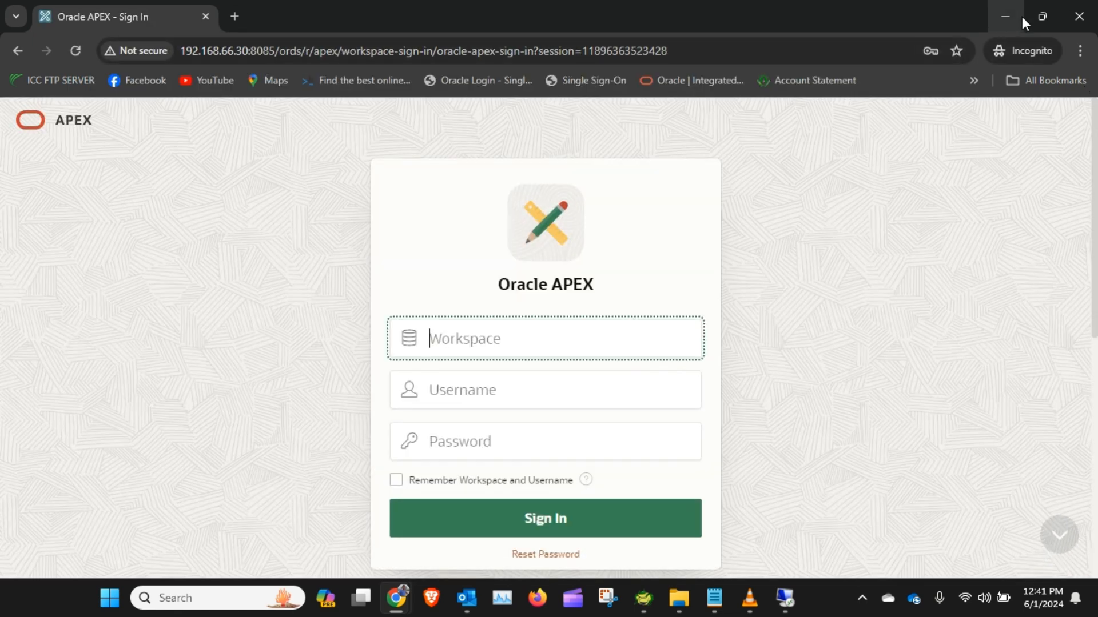
Step: Sign in to the orcl workspace with a saved APEX username and password
{"action": "left_click", "coordinate": [998, 12]}
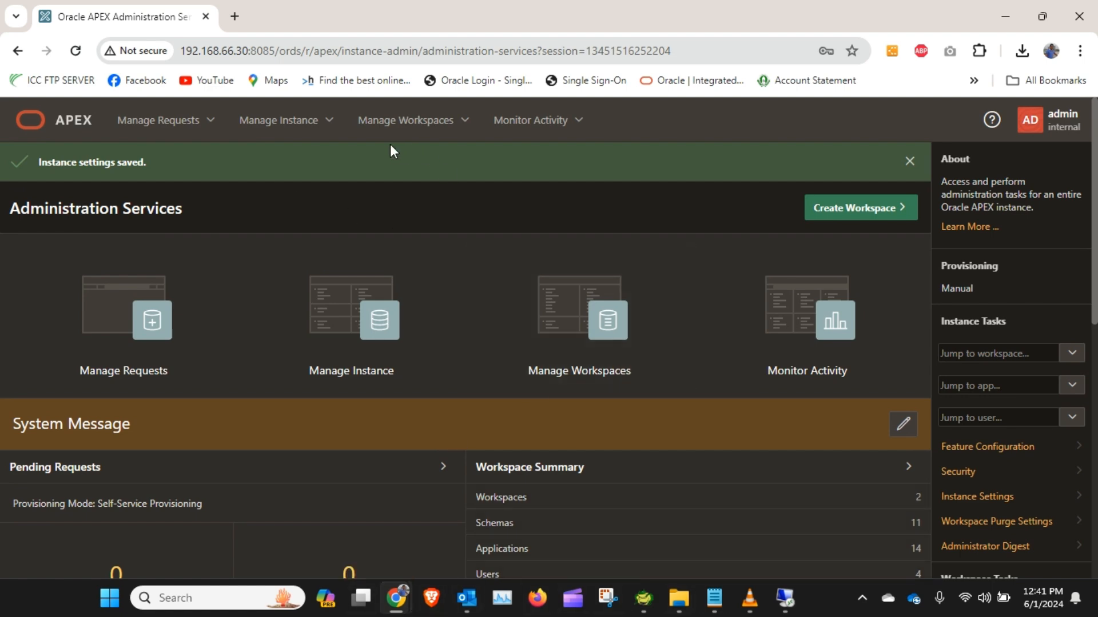
{"action": "mouse_move", "coordinate": [401, 612]}
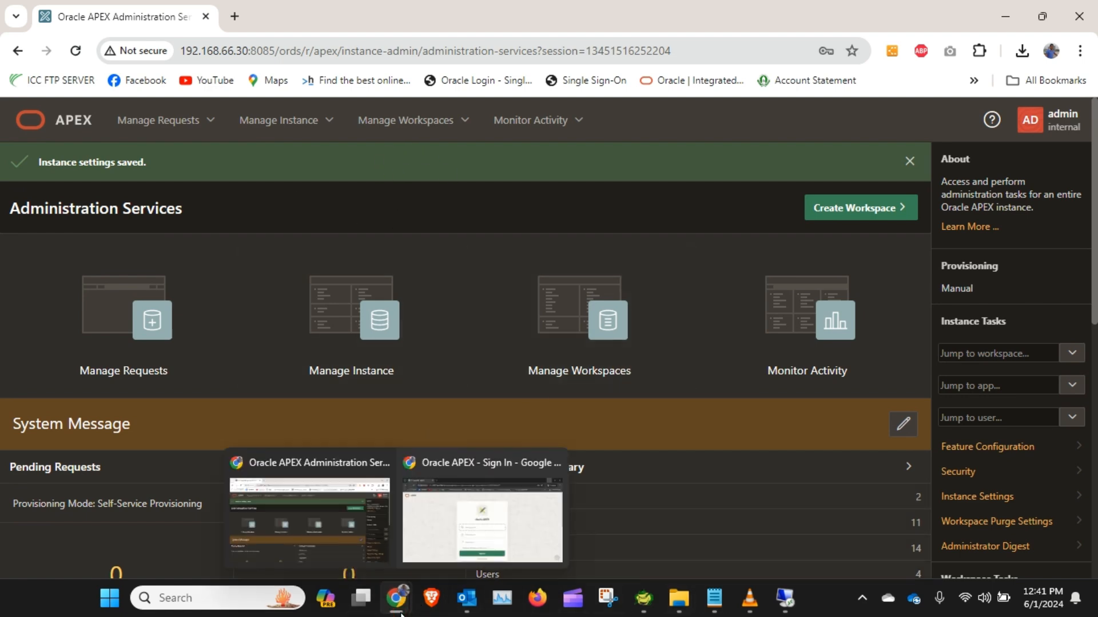
{"action": "left_click", "coordinate": [482, 514]}
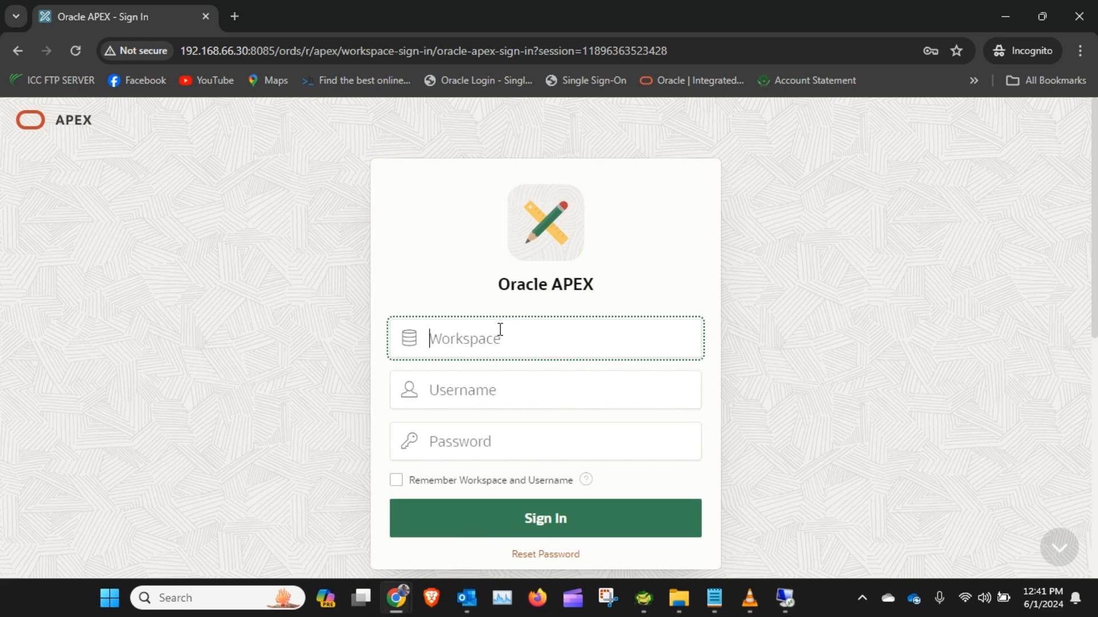
{"action": "type", "text": "orcl"}
{"action": "left_click", "coordinate": [483, 395]}
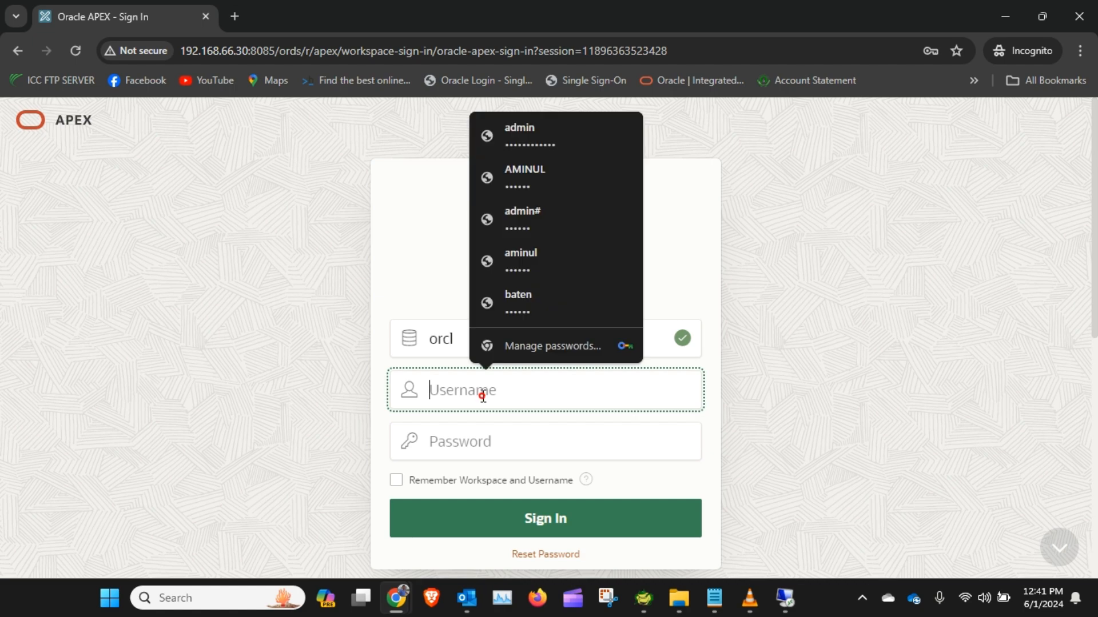
{"action": "left_click", "coordinate": [569, 195]}
{"action": "left_click", "coordinate": [641, 520]}
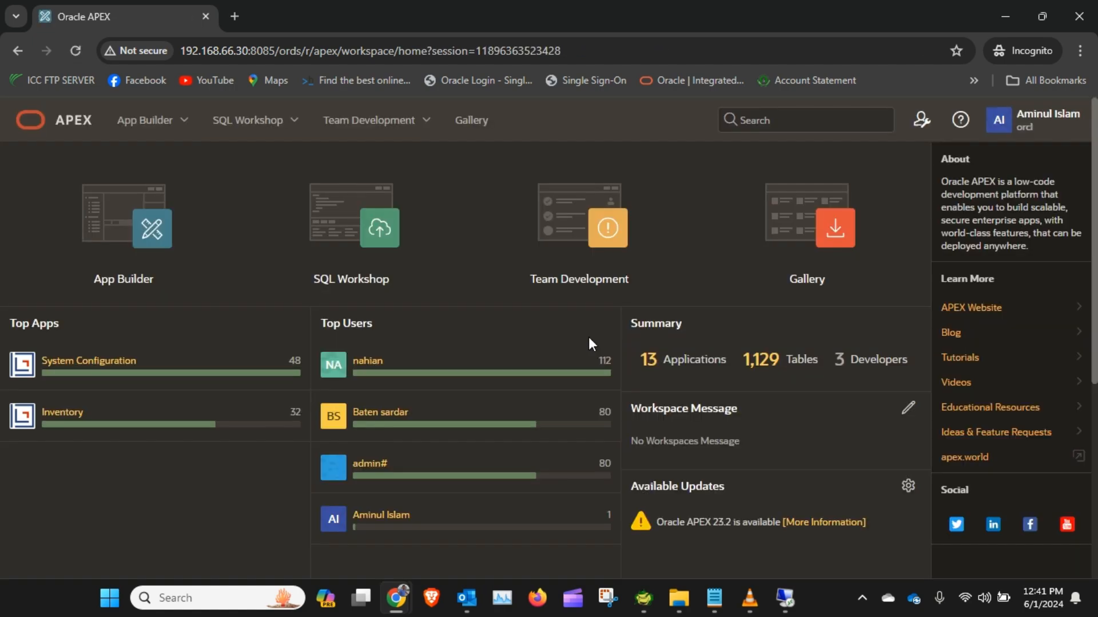
Step: Open SQL Commands and paste the apex_mail.send test block, highlighting the apex_mail.push_queue line
{"action": "left_click", "coordinate": [295, 122]}
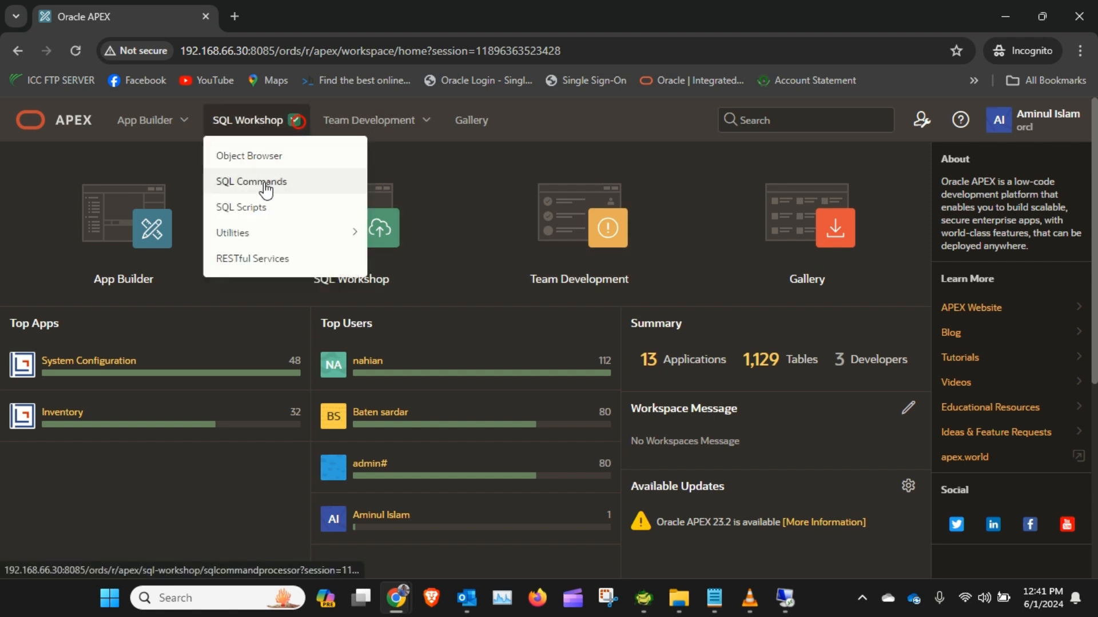
{"action": "left_click", "coordinate": [278, 182]}
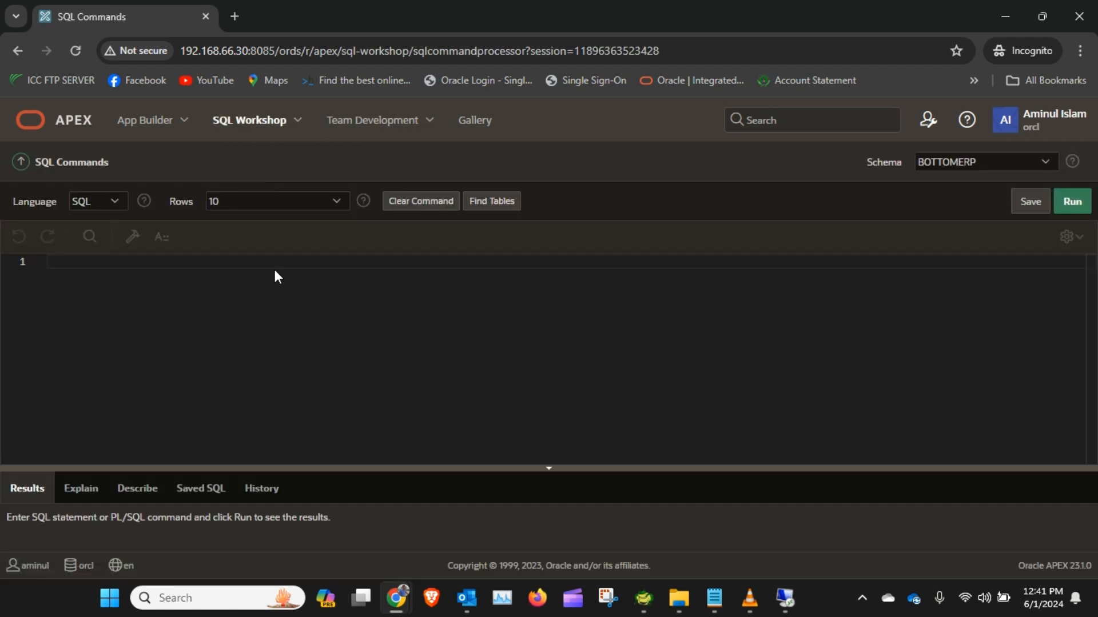
{"action": "key", "text": "ctrl+v"}
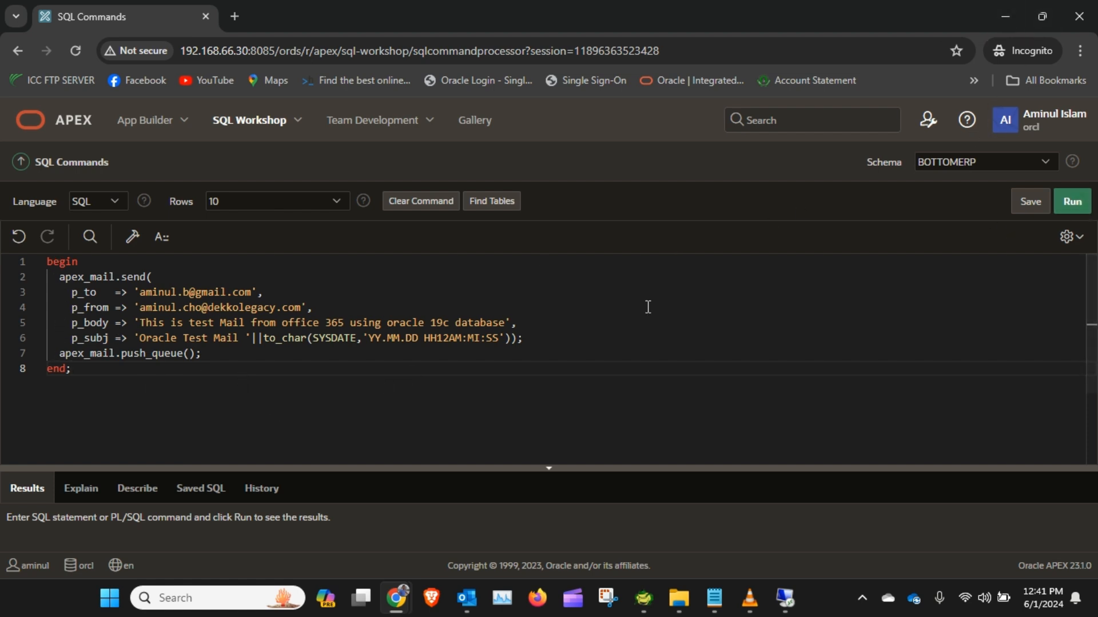
{"action": "left_click_drag", "start_coordinate": [54, 353], "coordinate": [220, 354]}
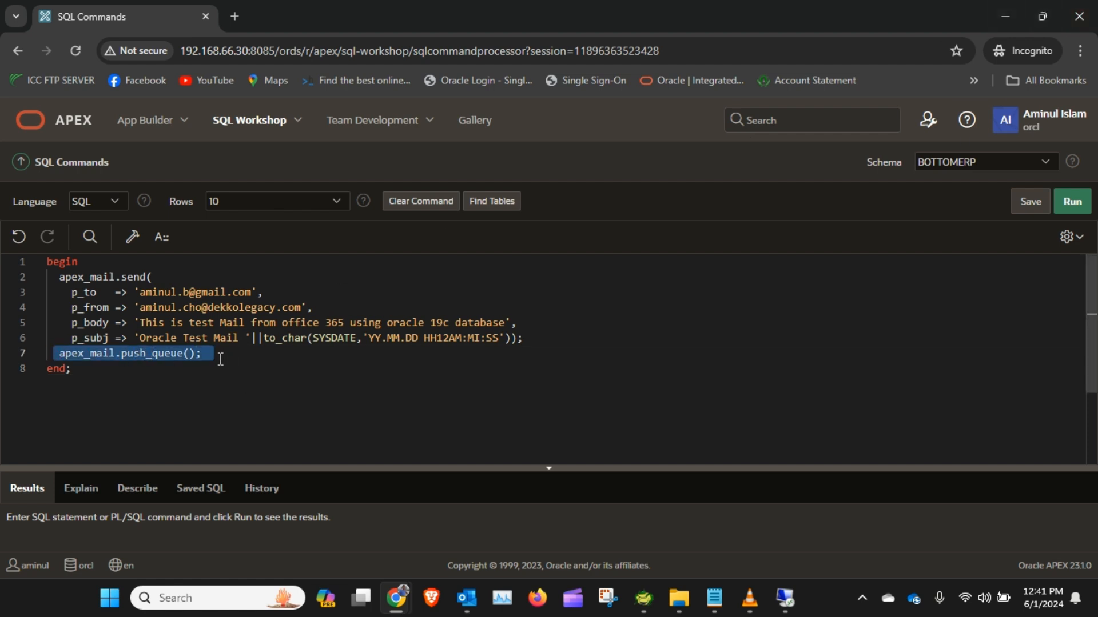
Step: Open the Mail Queue page in the admin instance window and refresh it
{"action": "left_click", "coordinate": [1012, 15]}
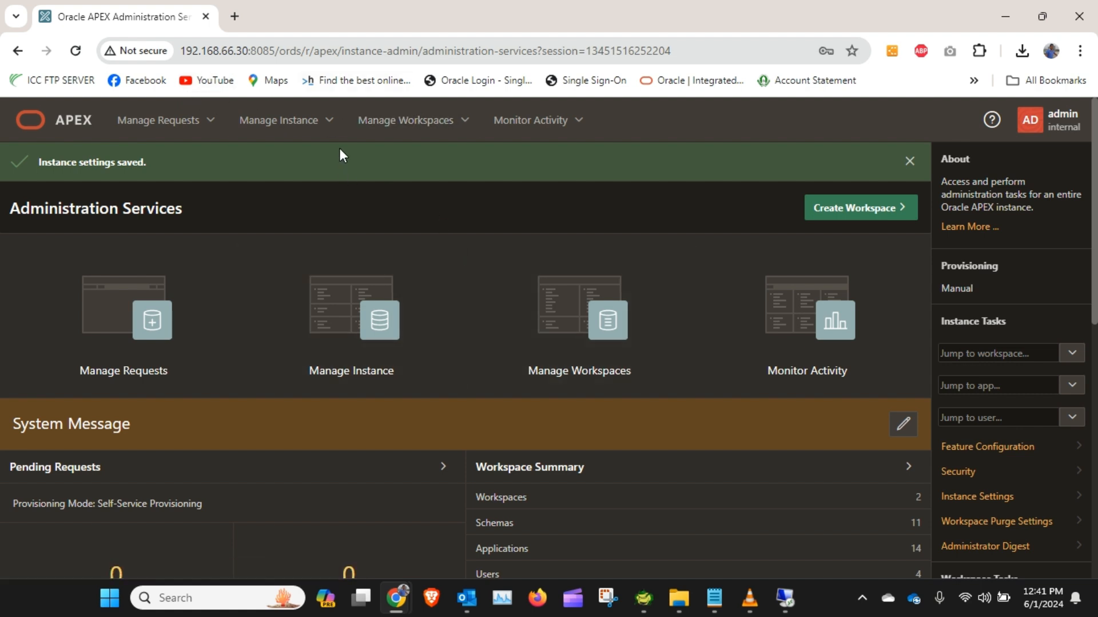
{"action": "left_click", "coordinate": [330, 121]}
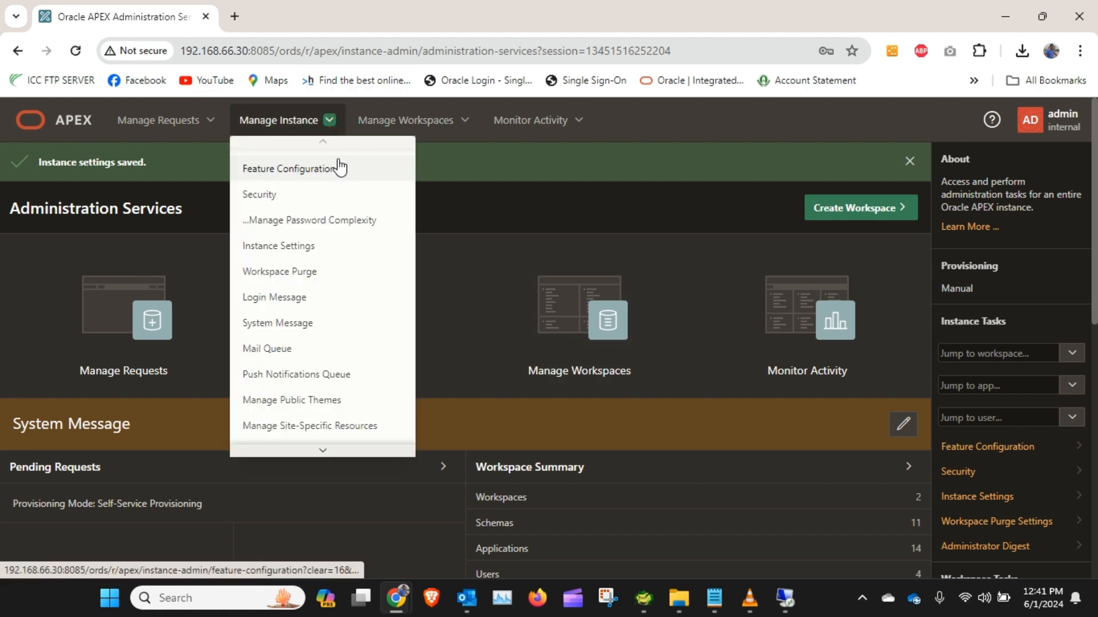
{"action": "left_click", "coordinate": [307, 346]}
{"action": "left_click", "coordinate": [75, 50]}
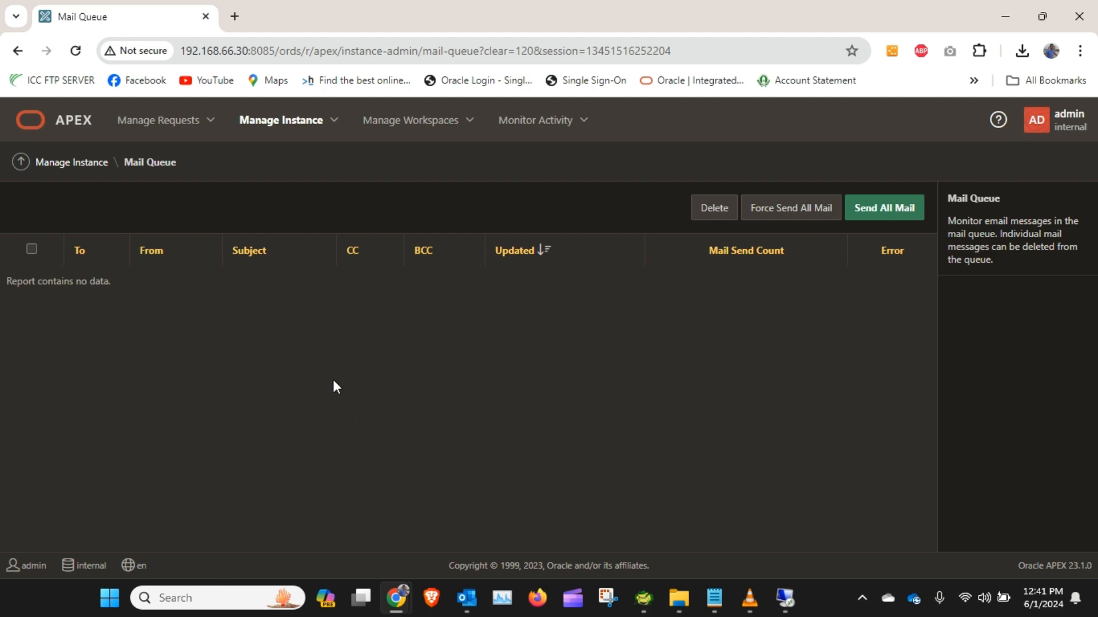
Step: Select the whole PL/SQL block in SQL Commands and run it
{"action": "mouse_move", "coordinate": [396, 598]}
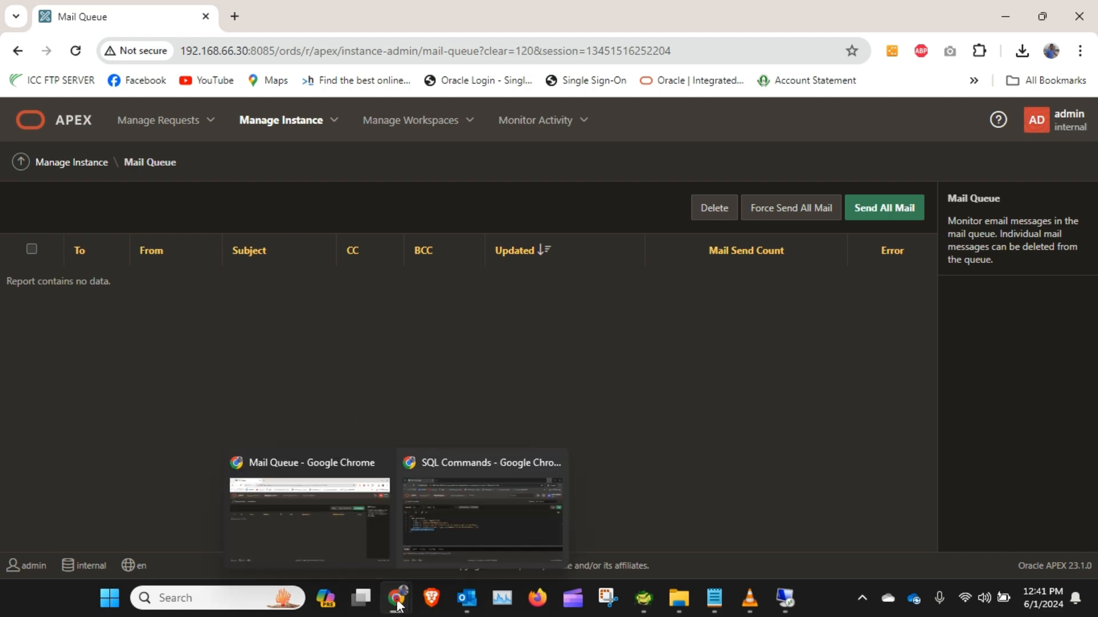
{"action": "left_click", "coordinate": [498, 522]}
{"action": "left_click", "coordinate": [430, 396]}
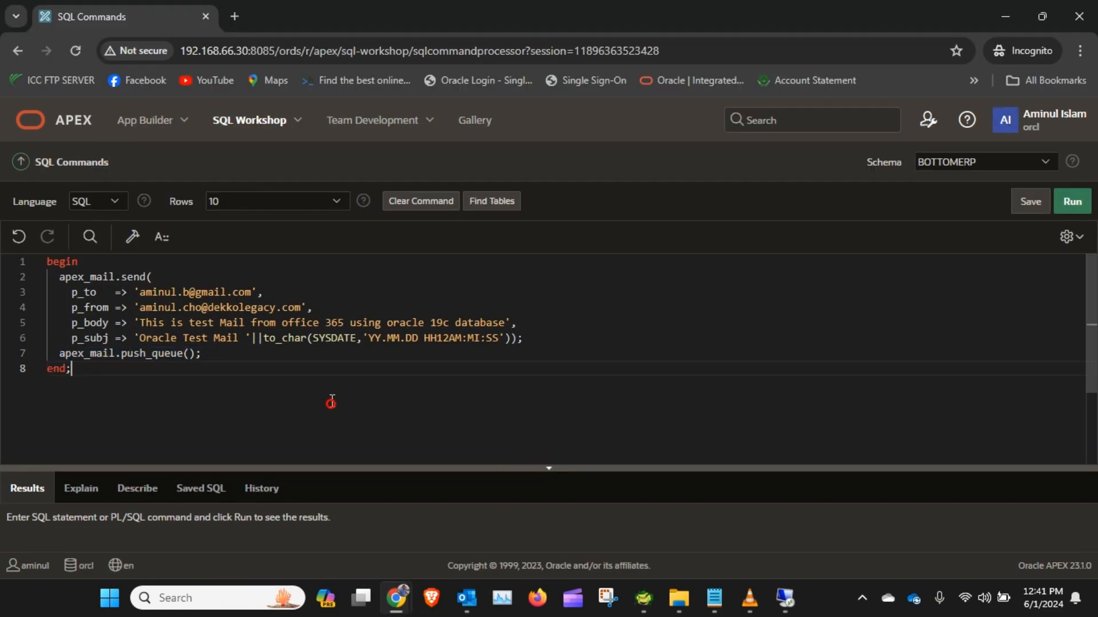
{"action": "left_click_drag", "start_coordinate": [167, 384], "coordinate": [40, 252]}
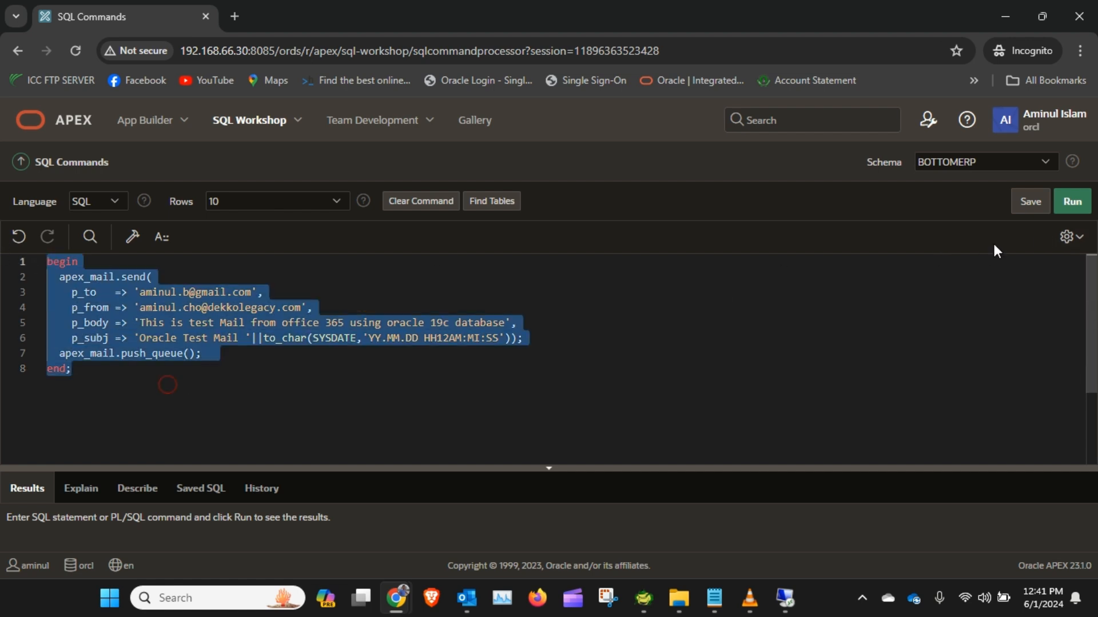
{"action": "left_click", "coordinate": [1062, 207]}
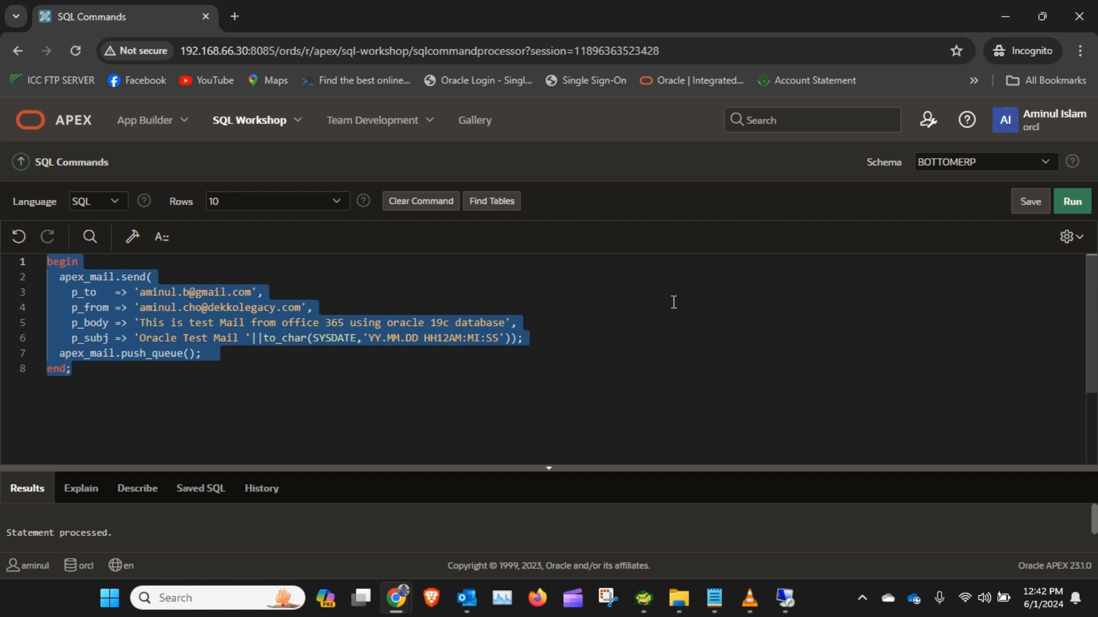
Step: Refresh the Mail Queue page to check for the queued test mail
{"action": "left_click", "coordinate": [1007, 7]}
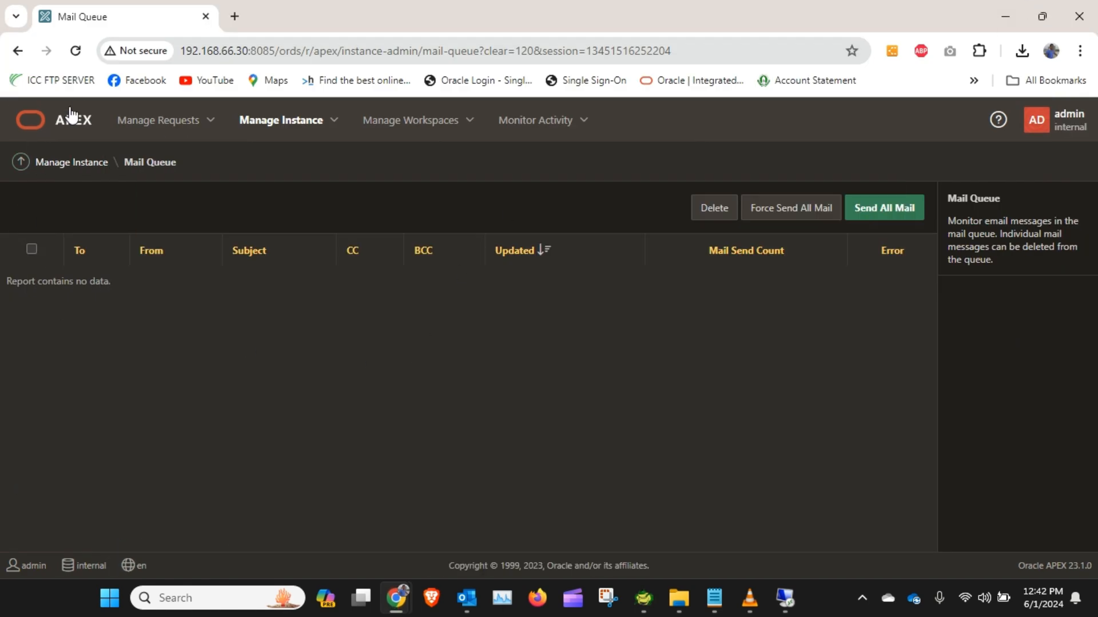
{"action": "left_click", "coordinate": [75, 51]}
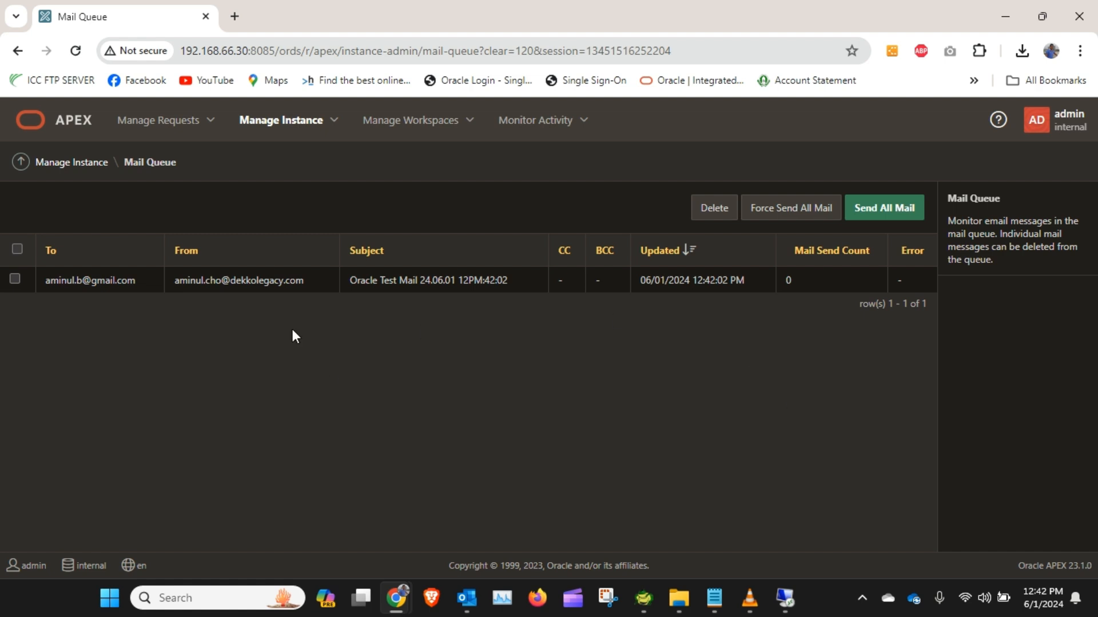
{"action": "left_click", "coordinate": [77, 50]}
{"action": "left_click", "coordinate": [78, 51]}
{"action": "left_click", "coordinate": [76, 53]}
{"action": "left_click", "coordinate": [76, 52]}
{"action": "left_click", "coordinate": [75, 51]}
Step: Select the queued test message and send all mail from the queue
{"action": "mouse_move", "coordinate": [400, 610]}
{"action": "left_click", "coordinate": [15, 280]}
{"action": "left_click", "coordinate": [868, 219]}
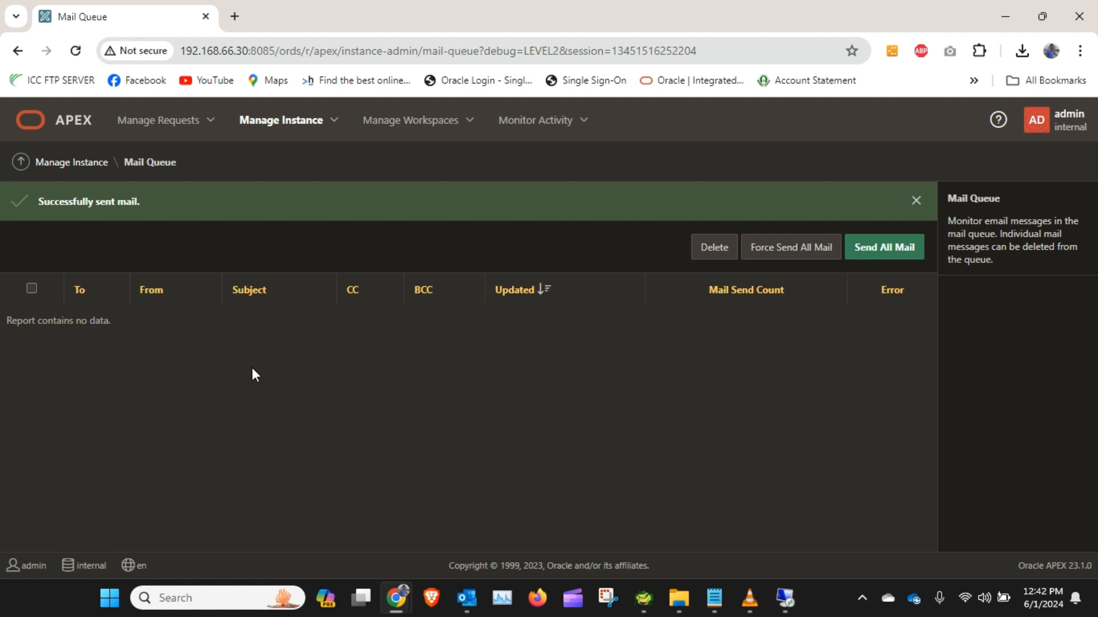
Step: Refresh the Mail Queue page and switch between the browser windows
{"action": "left_click", "coordinate": [76, 51]}
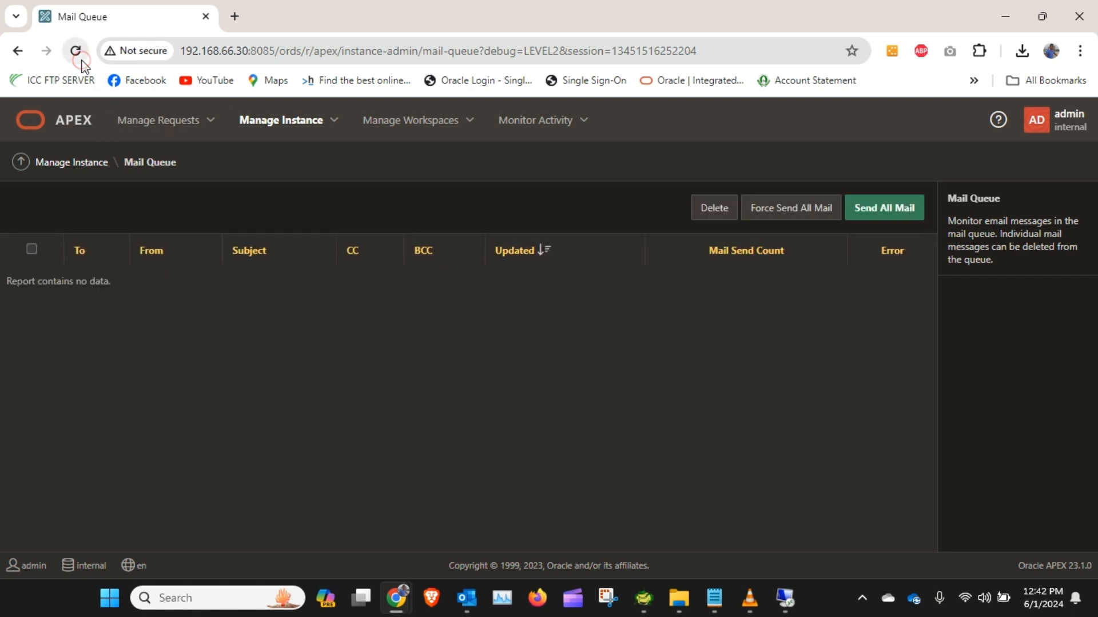
{"action": "left_click", "coordinate": [76, 51]}
{"action": "mouse_move", "coordinate": [397, 610]}
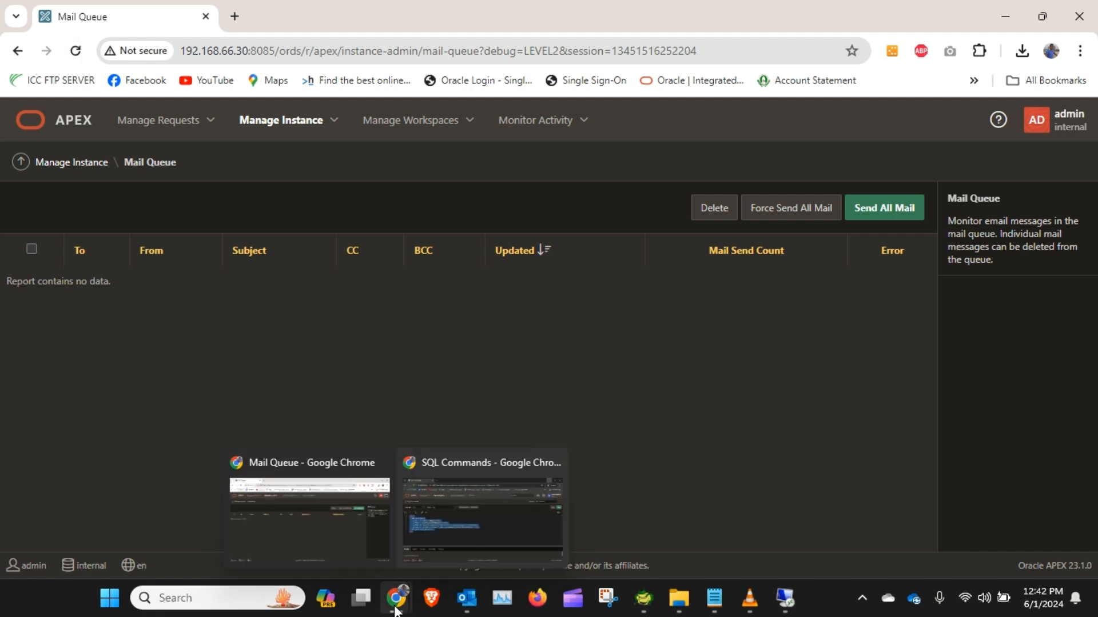
{"action": "left_click", "coordinate": [334, 538]}
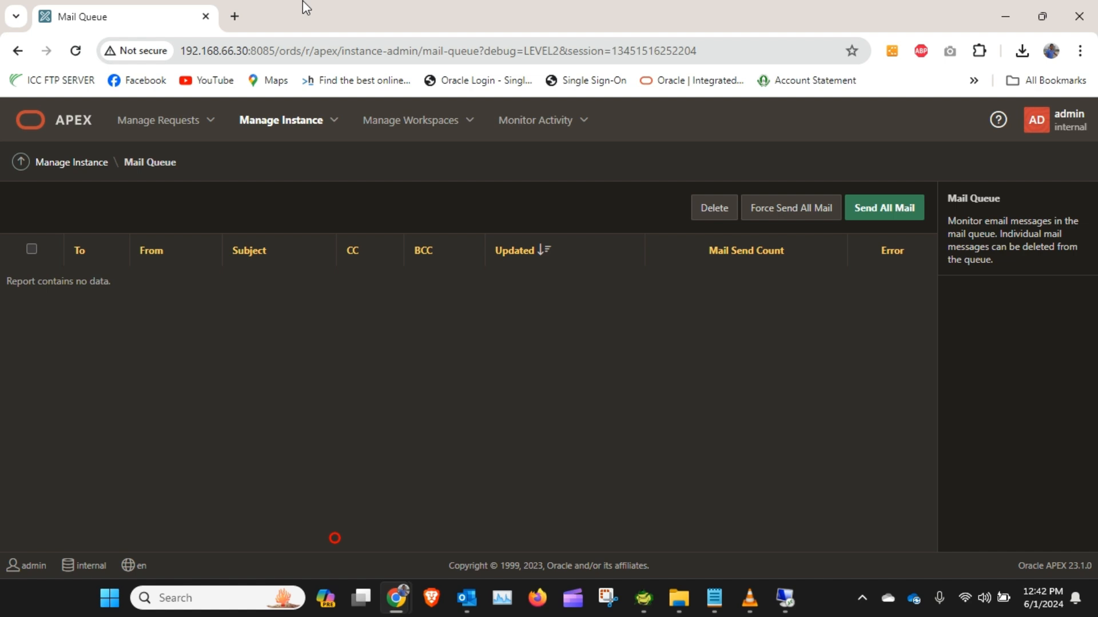
Step: Open Gmail in a new browser tab
{"action": "left_click", "coordinate": [235, 18]}
{"action": "type", "text": "gmail"}
{"action": "key", "text": "Return"}
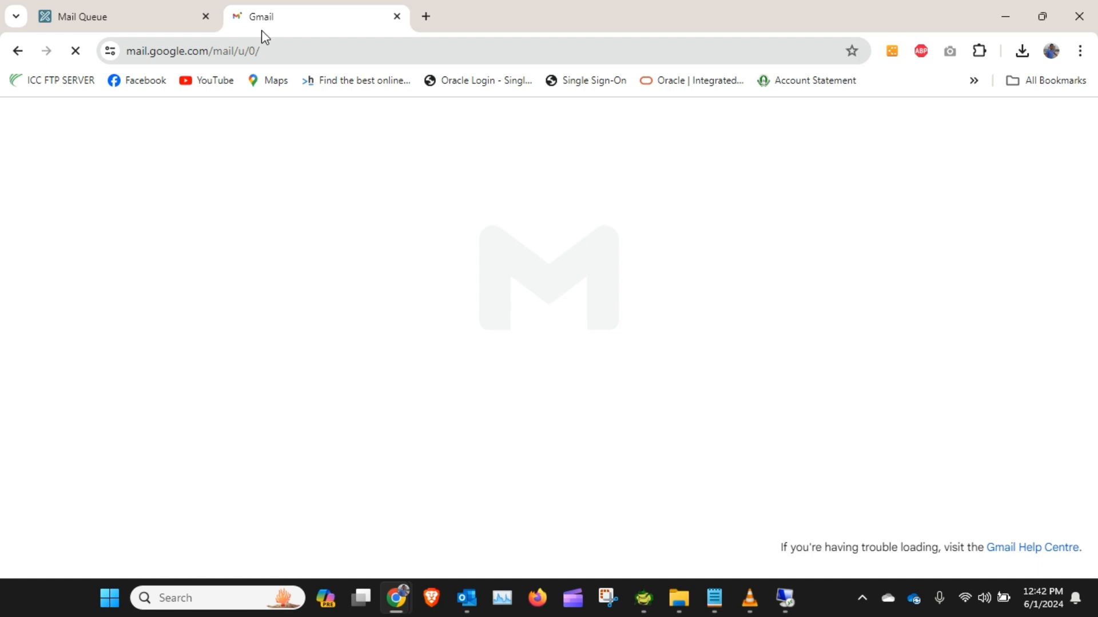
{"action": "left_click", "coordinate": [80, 16]}
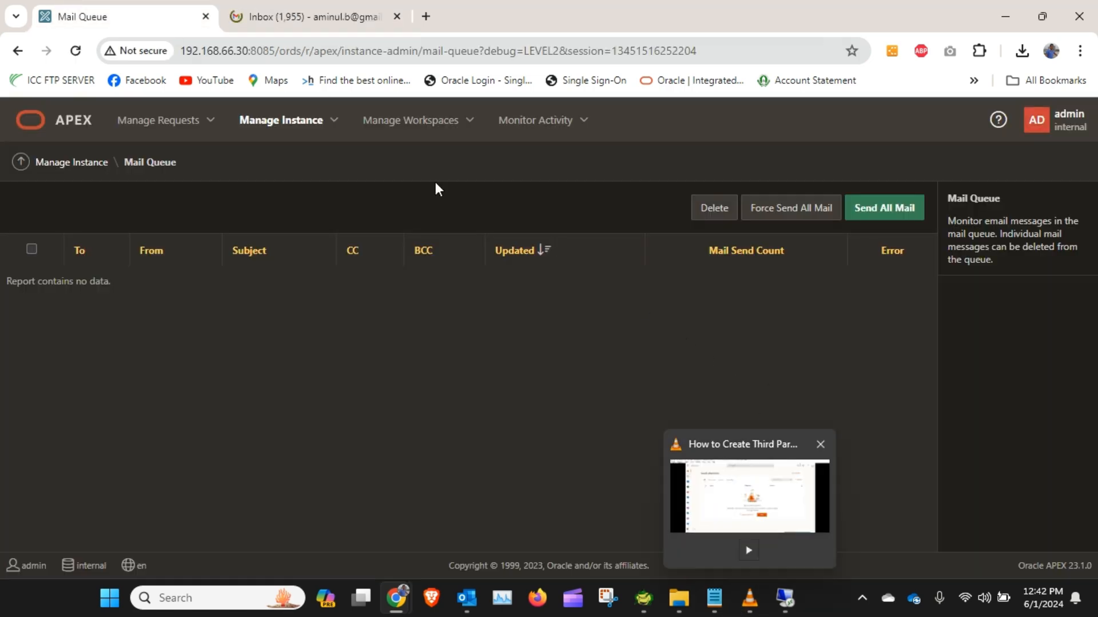
{"action": "mouse_move", "coordinate": [397, 598]}
{"action": "left_click", "coordinate": [477, 527]}
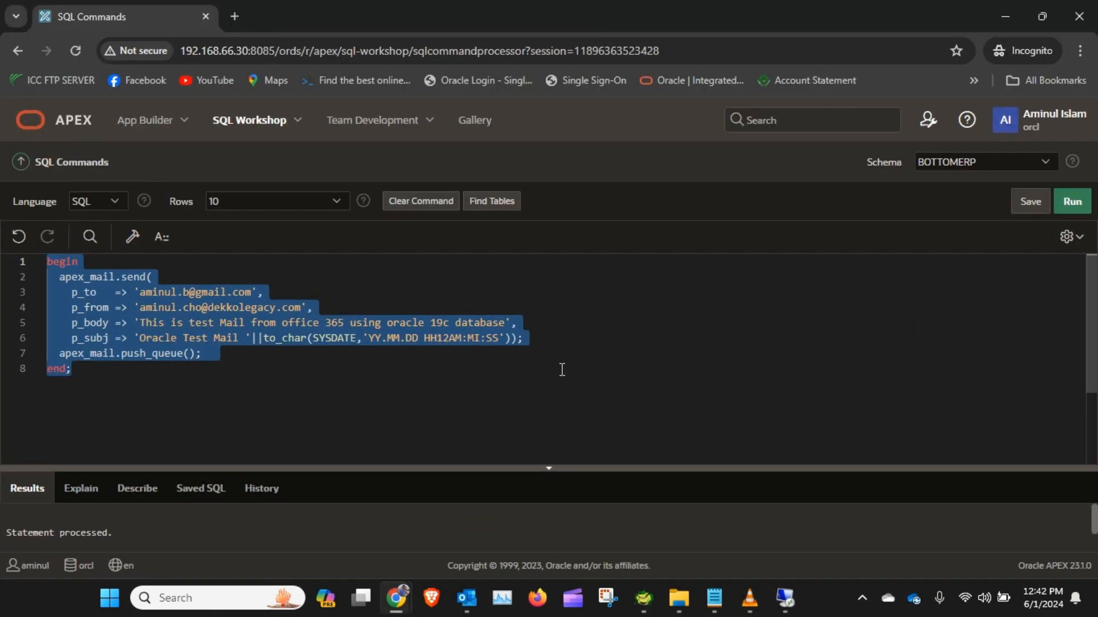
{"action": "left_click", "coordinate": [400, 391]}
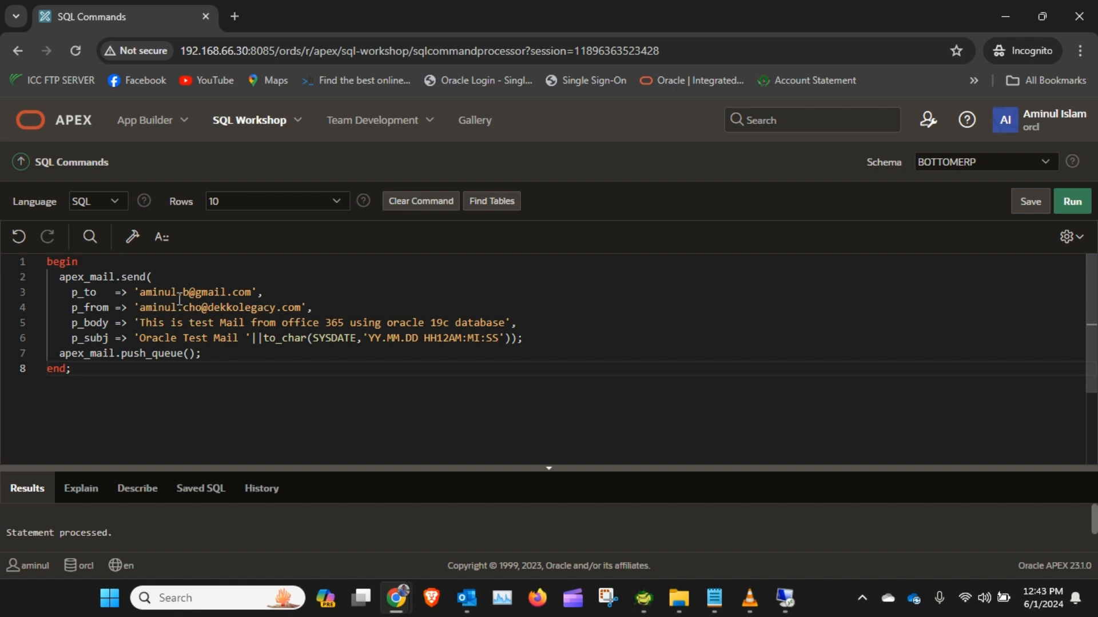
{"action": "left_click", "coordinate": [1005, 16]}
Step: Open the latest Oracle Test Mail in the Gmail inbox to check its delivery
{"action": "left_click", "coordinate": [277, 16]}
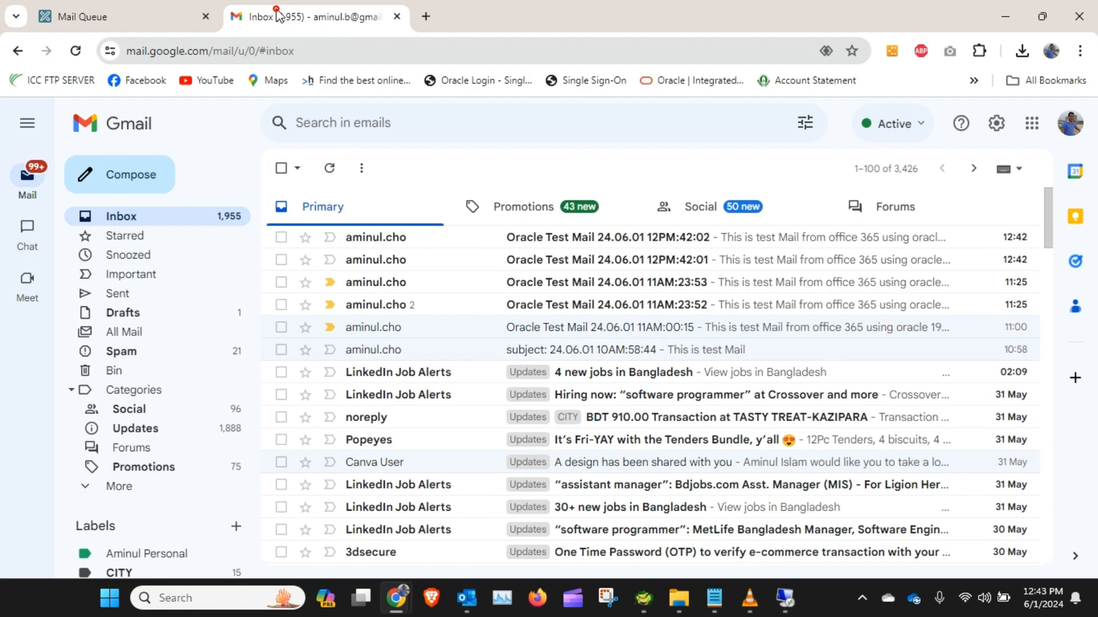
{"action": "left_click", "coordinate": [140, 215]}
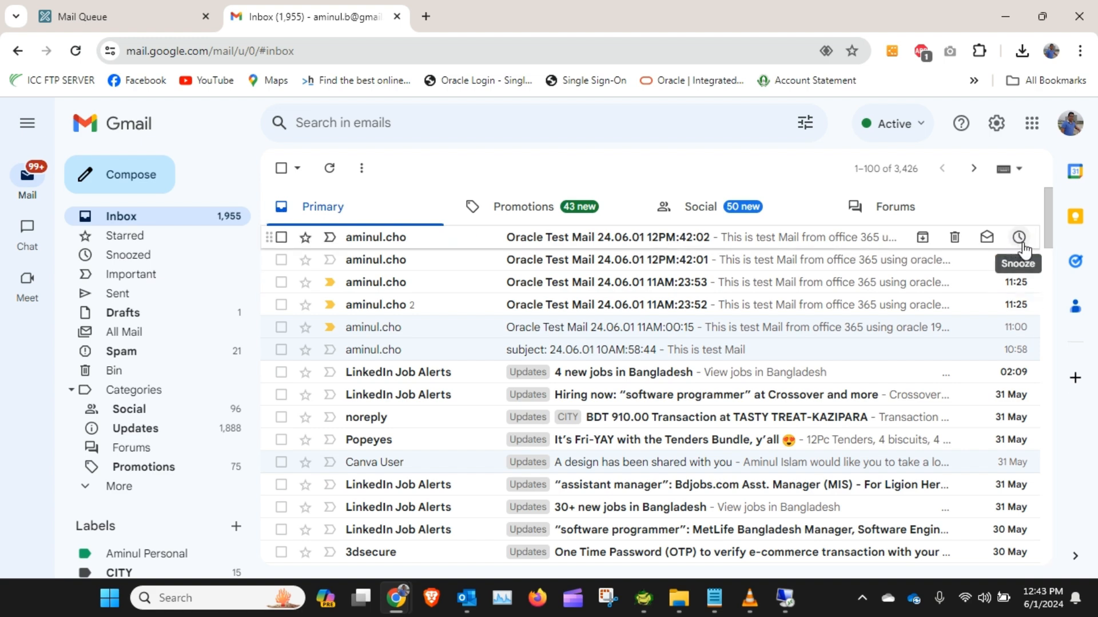
{"action": "mouse_move", "coordinate": [1038, 603]}
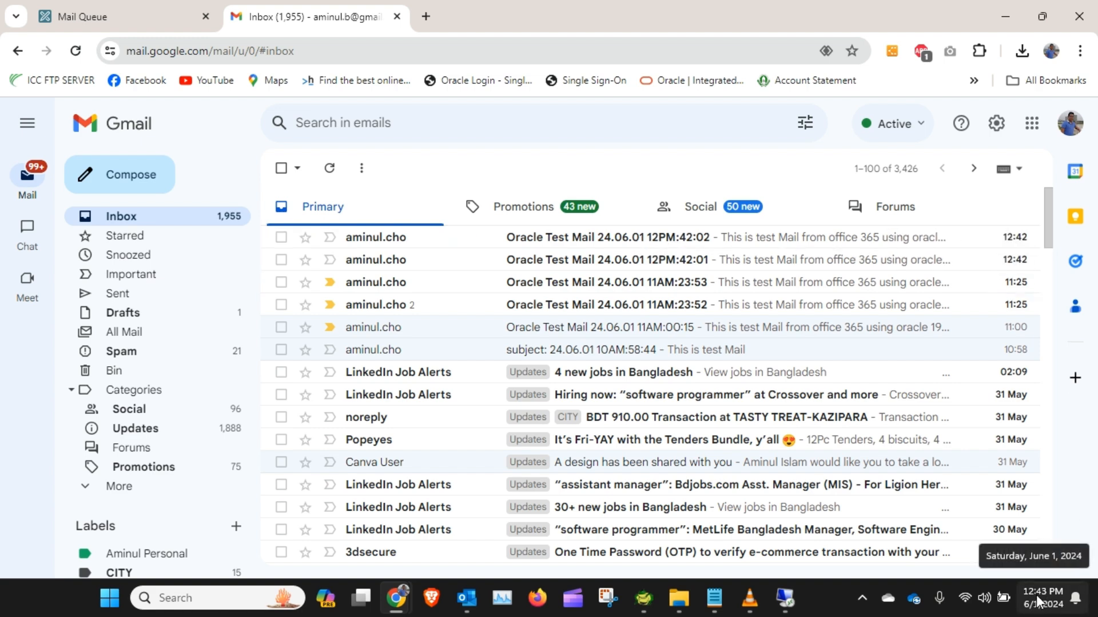
{"action": "left_click", "coordinate": [701, 237]}
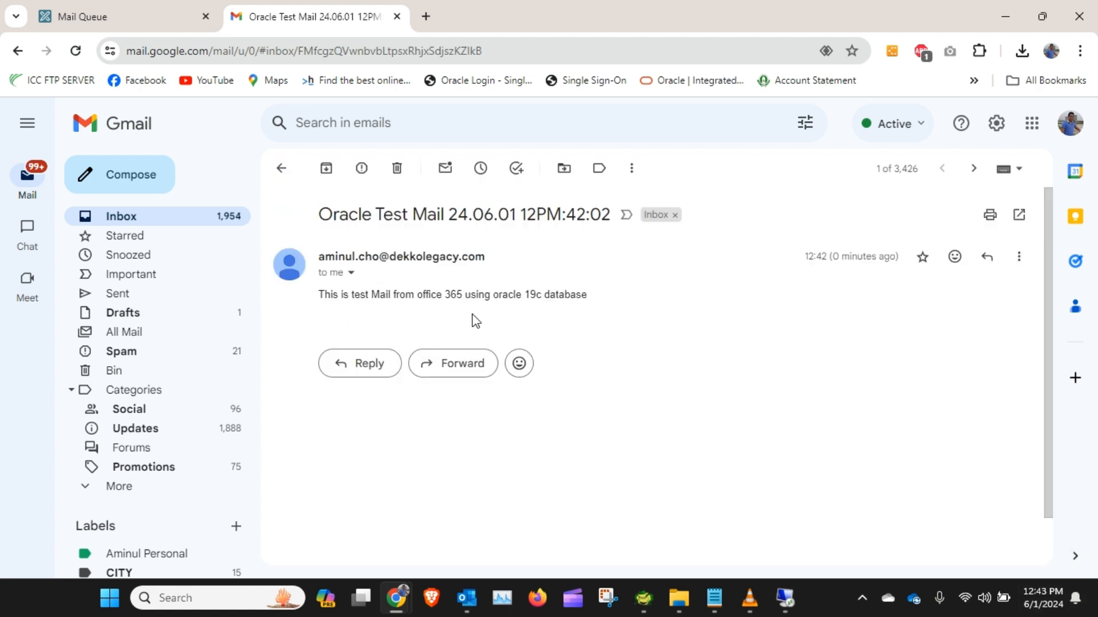
Step: Switch to the SQL Commands window and run the apex_mail PL/SQL block again
{"action": "left_click", "coordinate": [1005, 16]}
{"action": "mouse_move", "coordinate": [396, 598]}
{"action": "left_click", "coordinate": [445, 527]}
{"action": "left_click", "coordinate": [619, 333]}
{"action": "left_click", "coordinate": [1078, 204]}
{"action": "mouse_move", "coordinate": [396, 598]}
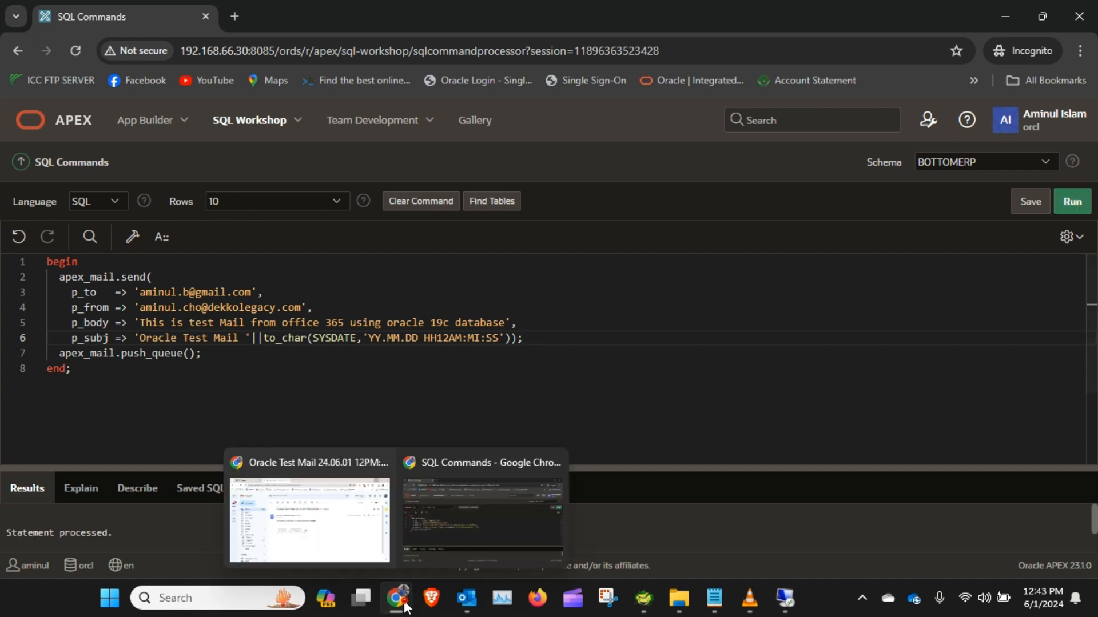
Step: Switch to the Mail Queue tab and refresh the page to check for queued mail
{"action": "left_click", "coordinate": [320, 515]}
{"action": "left_click", "coordinate": [115, 14]}
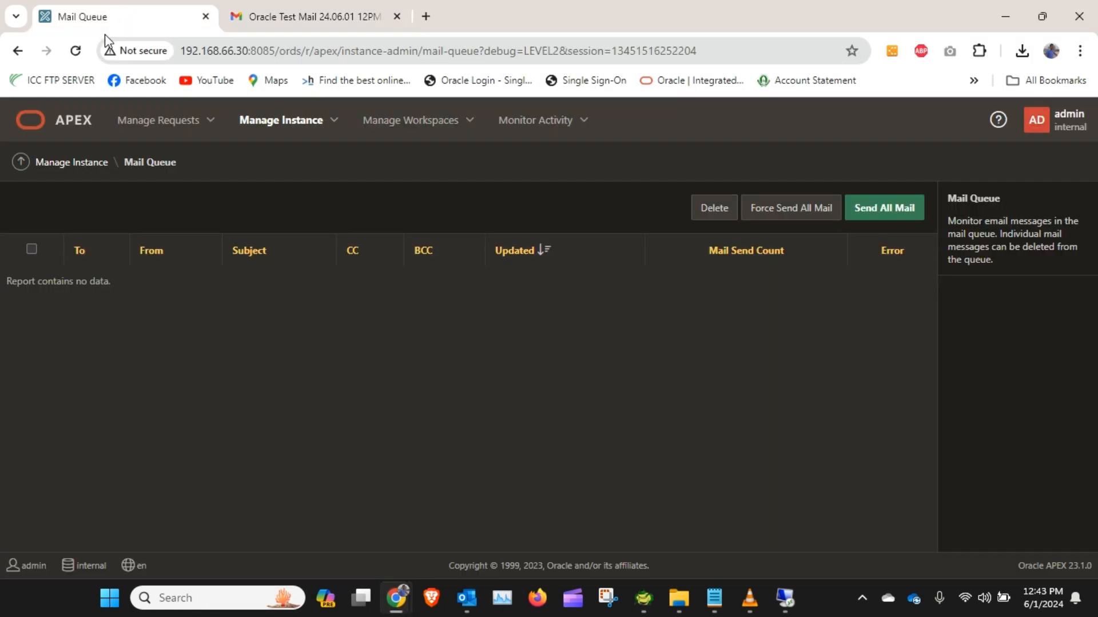
{"action": "left_click", "coordinate": [76, 51]}
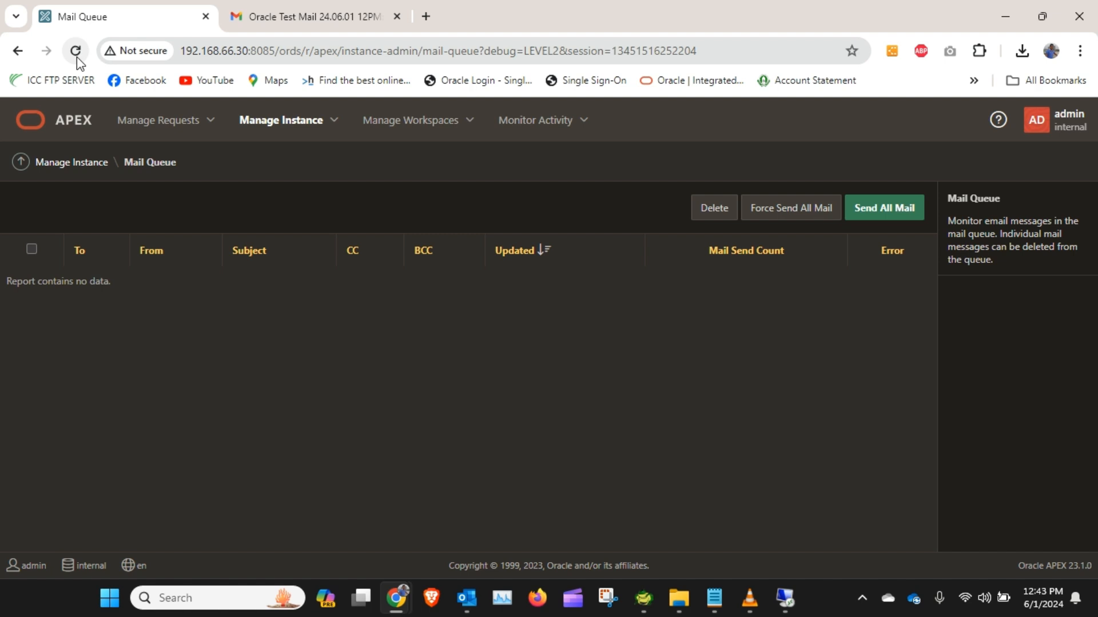
{"action": "left_click", "coordinate": [76, 53]}
{"action": "mouse_move", "coordinate": [405, 605]}
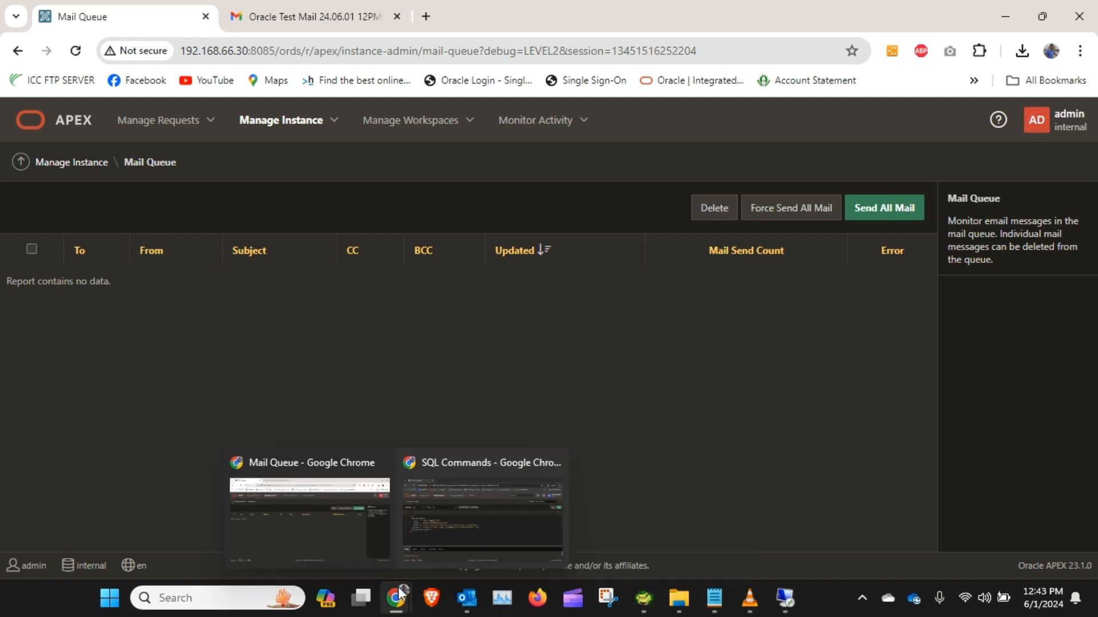
Step: Return to the Gmail inbox and open the newly received Oracle Test Mail
{"action": "left_click", "coordinate": [338, 546]}
{"action": "left_click", "coordinate": [274, 14]}
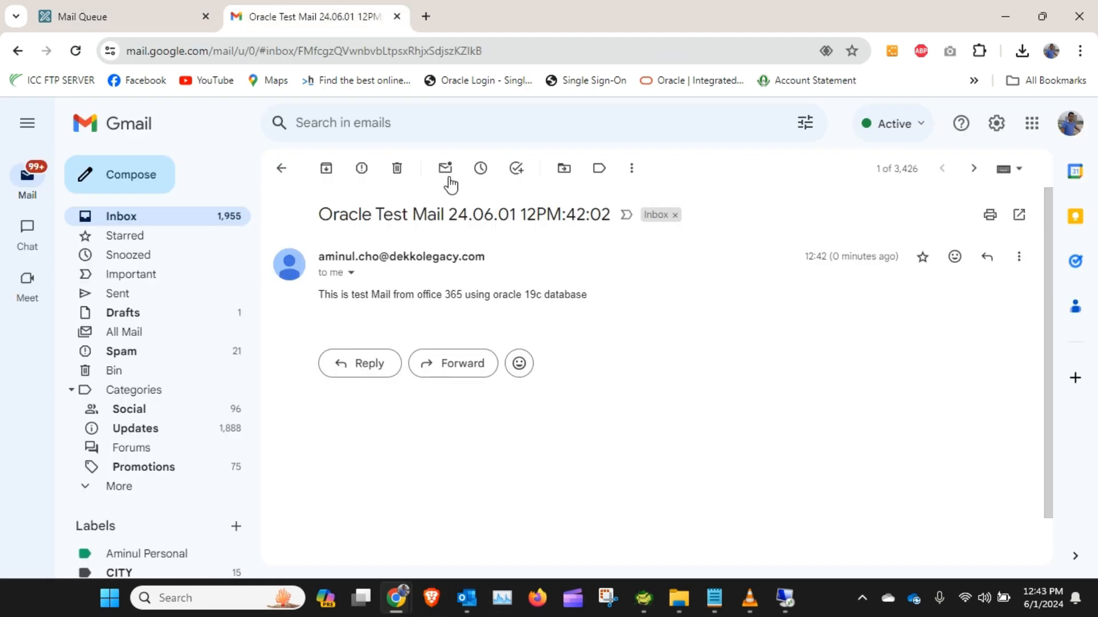
{"action": "left_click", "coordinate": [140, 221]}
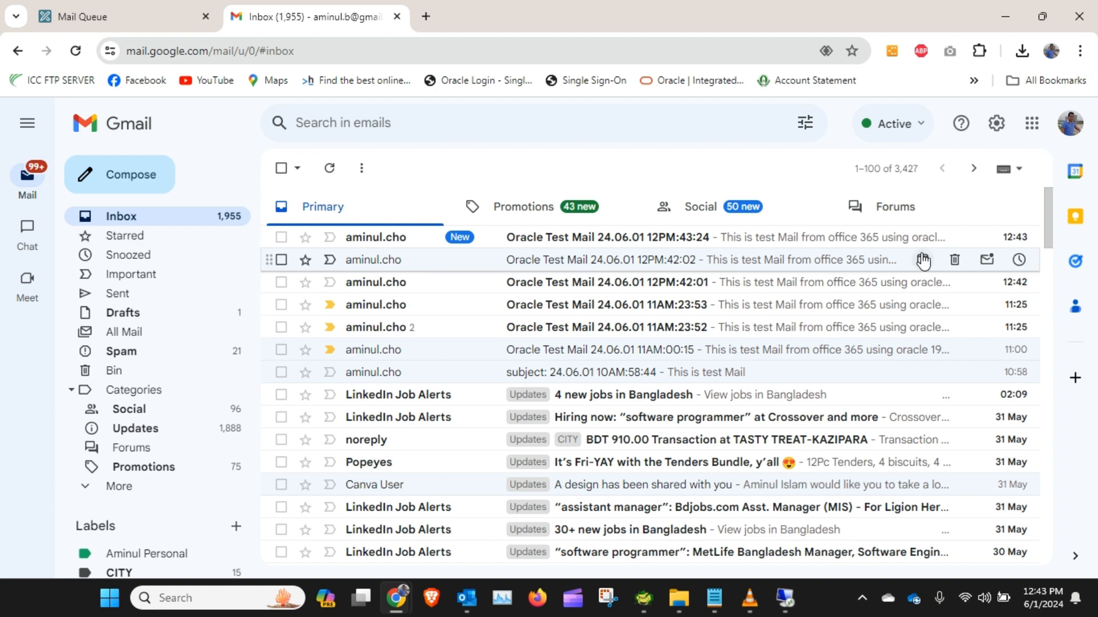
{"action": "left_click", "coordinate": [643, 236]}
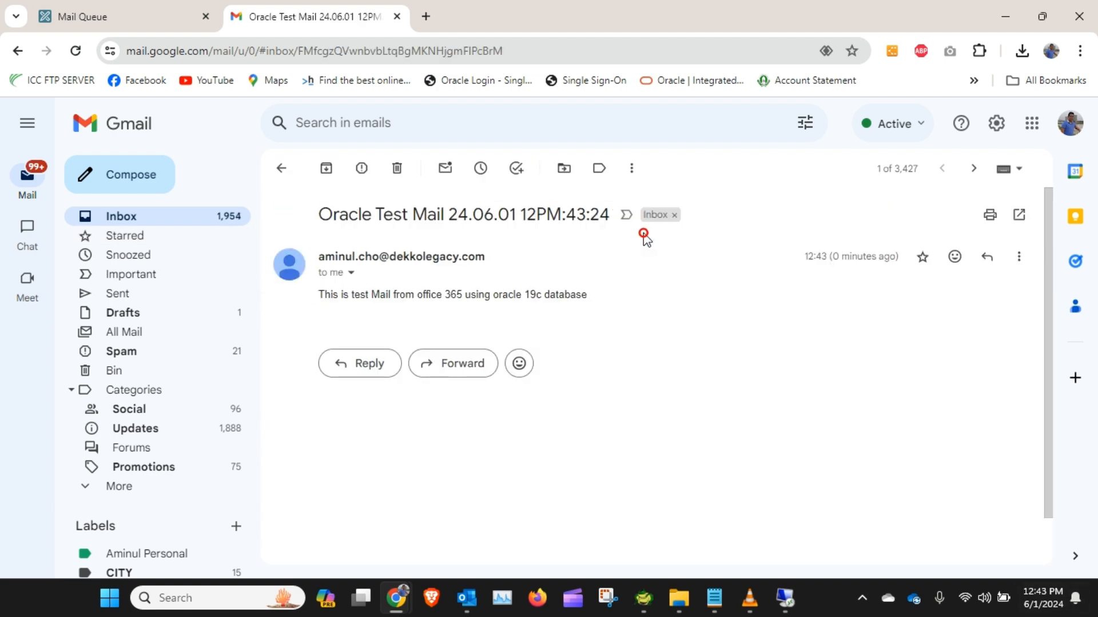